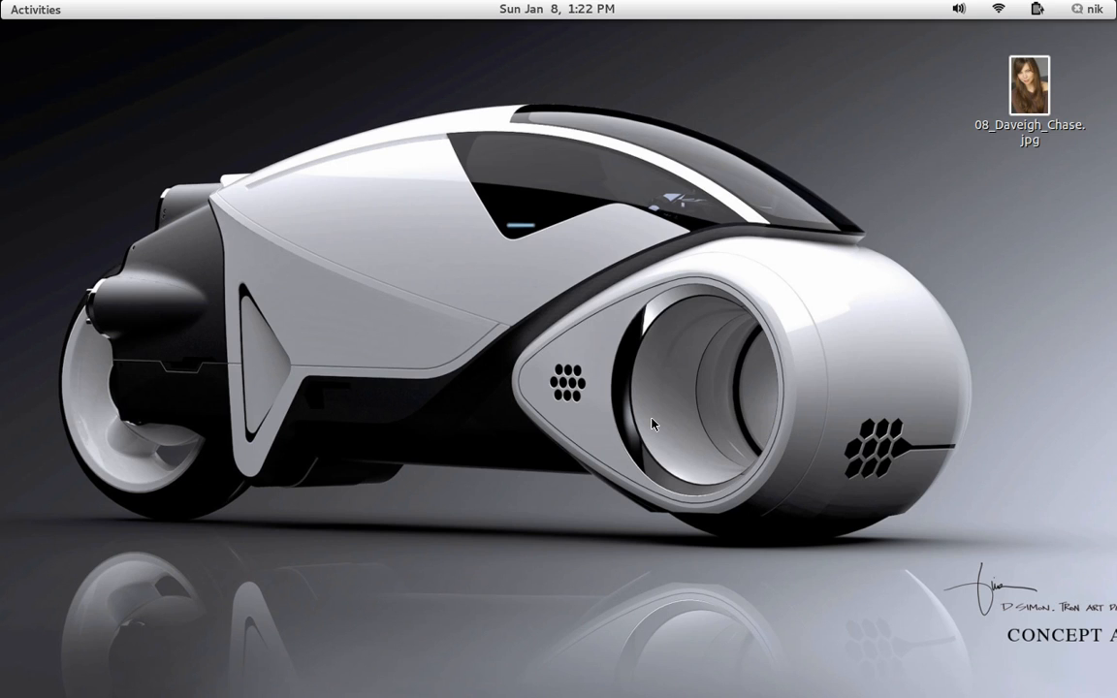
Close the photo viewer and create a new image from the 1024x768 template with the height set to 1024 pixels.
key("alt+Tab")
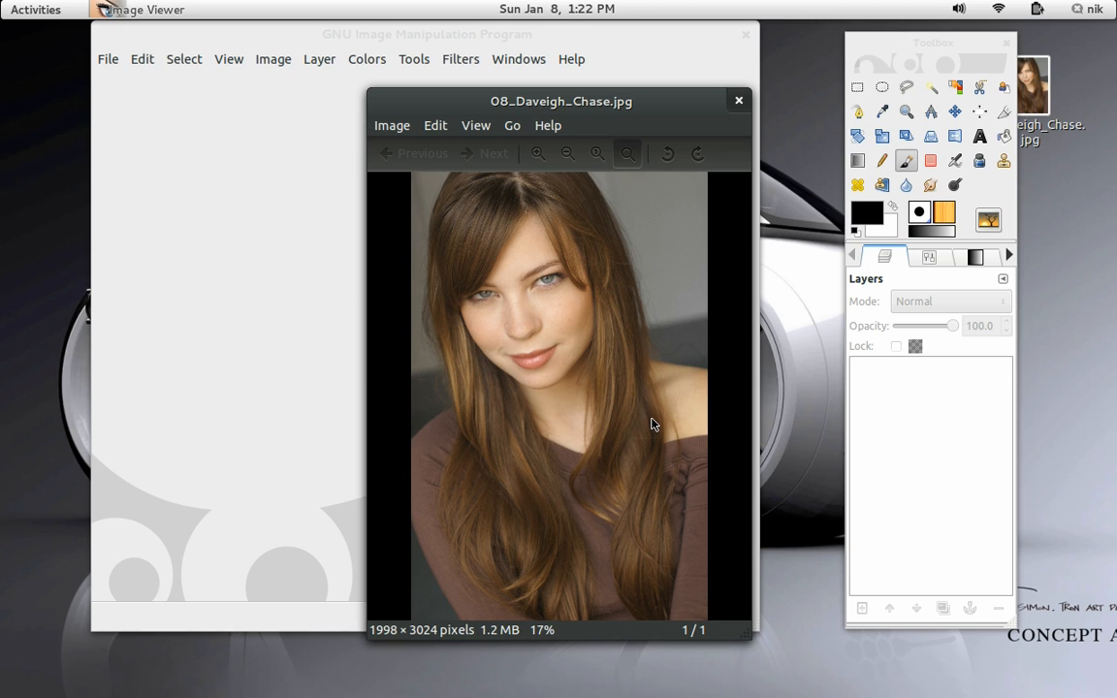
left_click(739, 100)
left_click(110, 58)
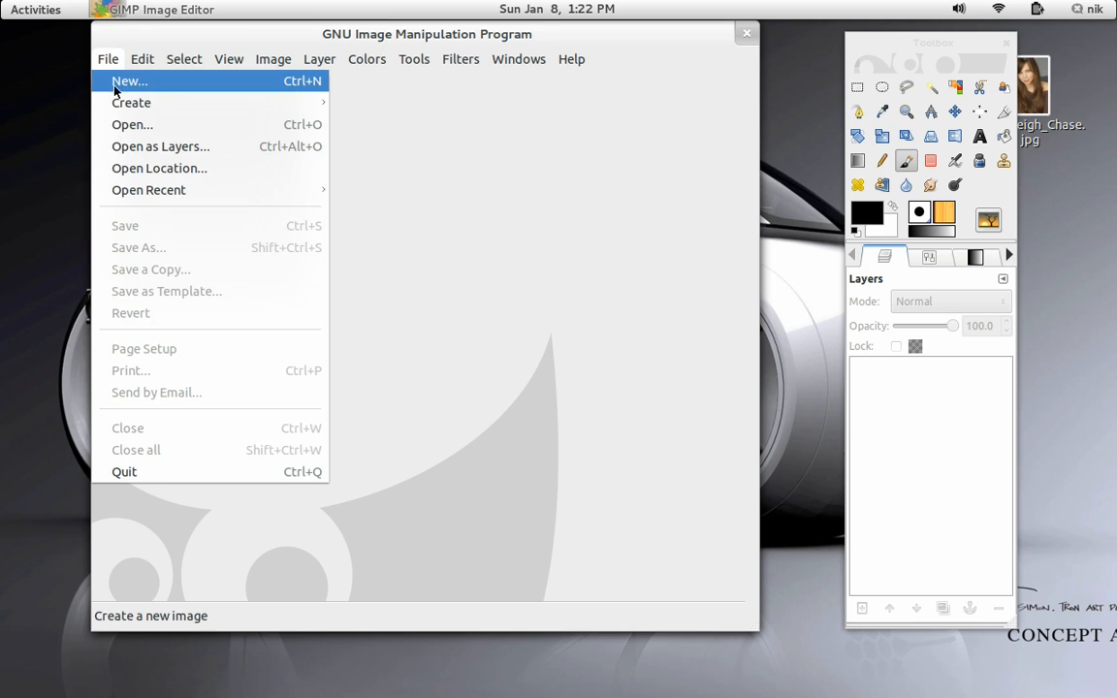
left_click(120, 78)
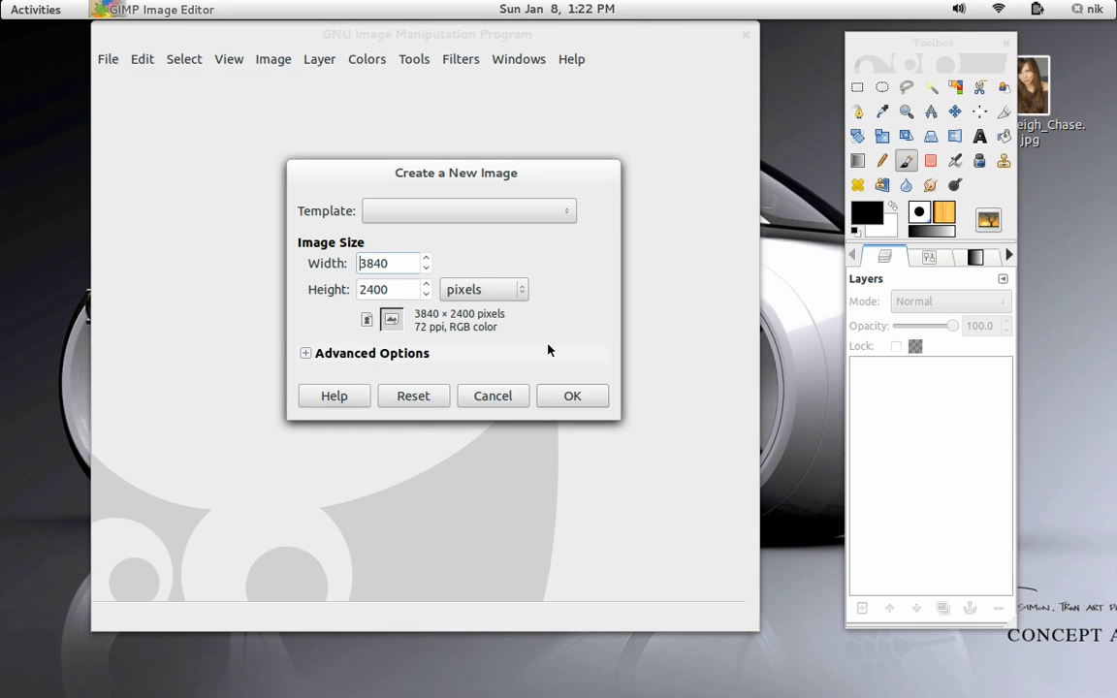
left_click(485, 215)
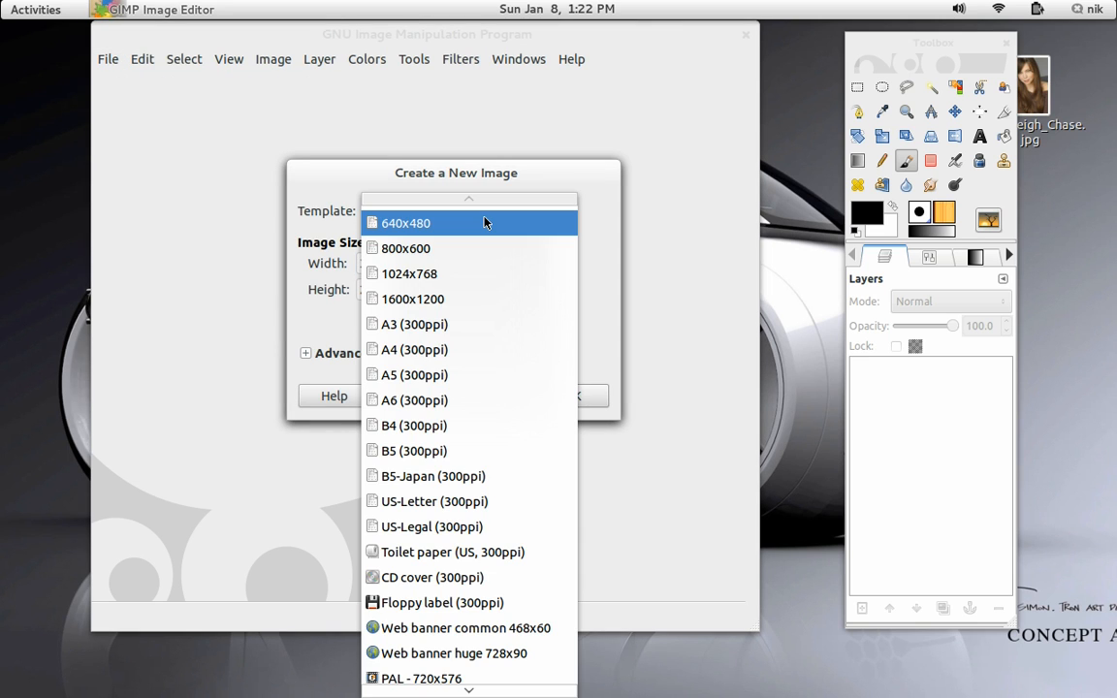
left_click(485, 274)
double_click(384, 292)
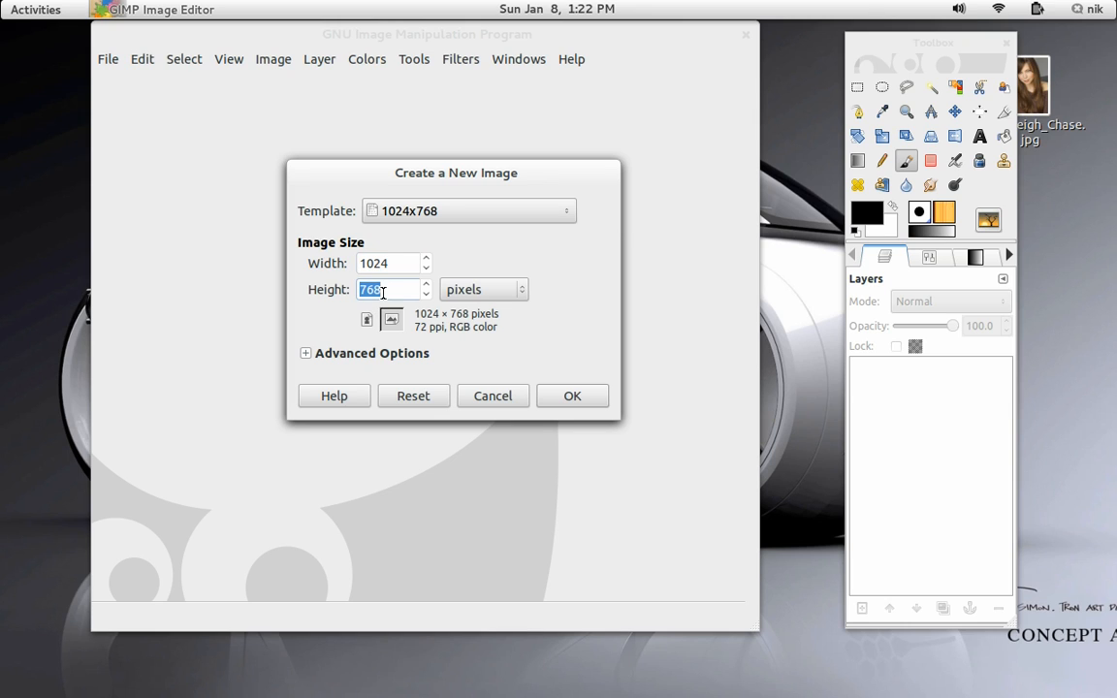
key("BackSpace")
type("1024")
left_click(572, 396)
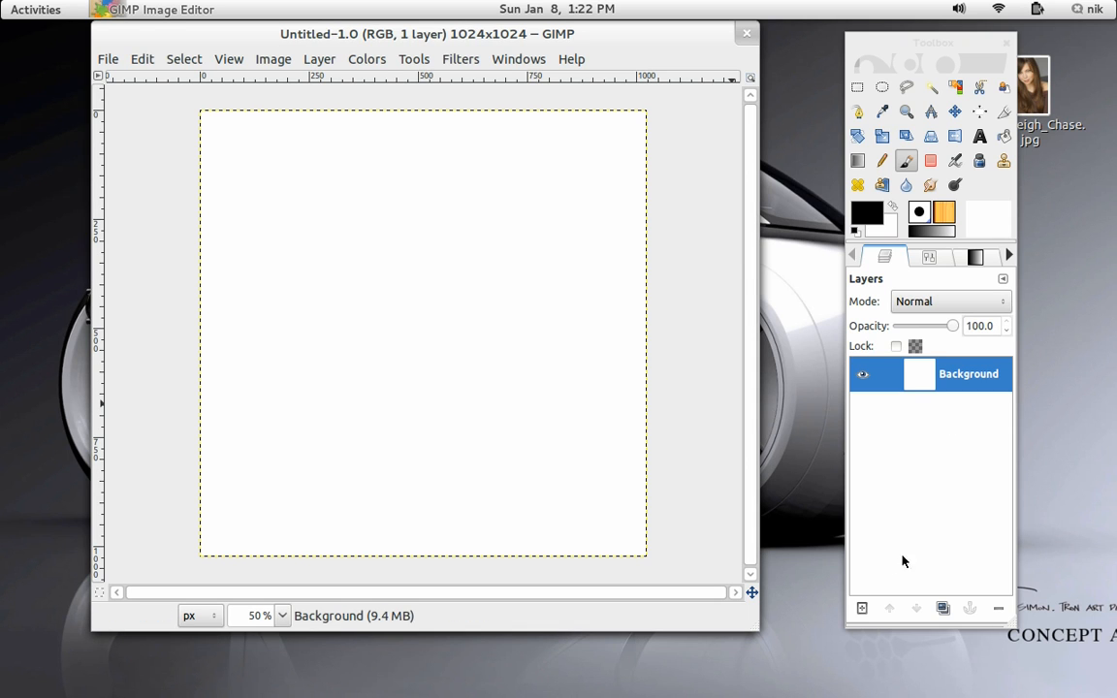
Add a new transparent layer to the image.
left_click(862, 608)
left_click(641, 472)
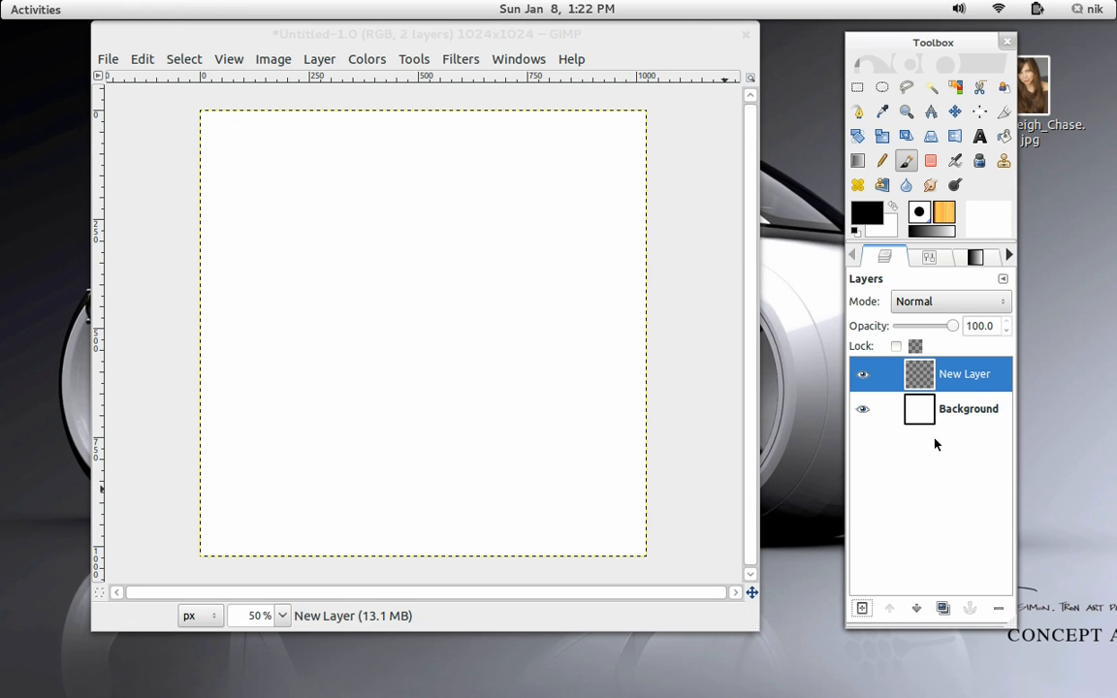
Draw a rounded-corner rectangle selection with corner radius 69.7, about 948 × 954 px, inset near the canvas edges.
left_click(857, 89)
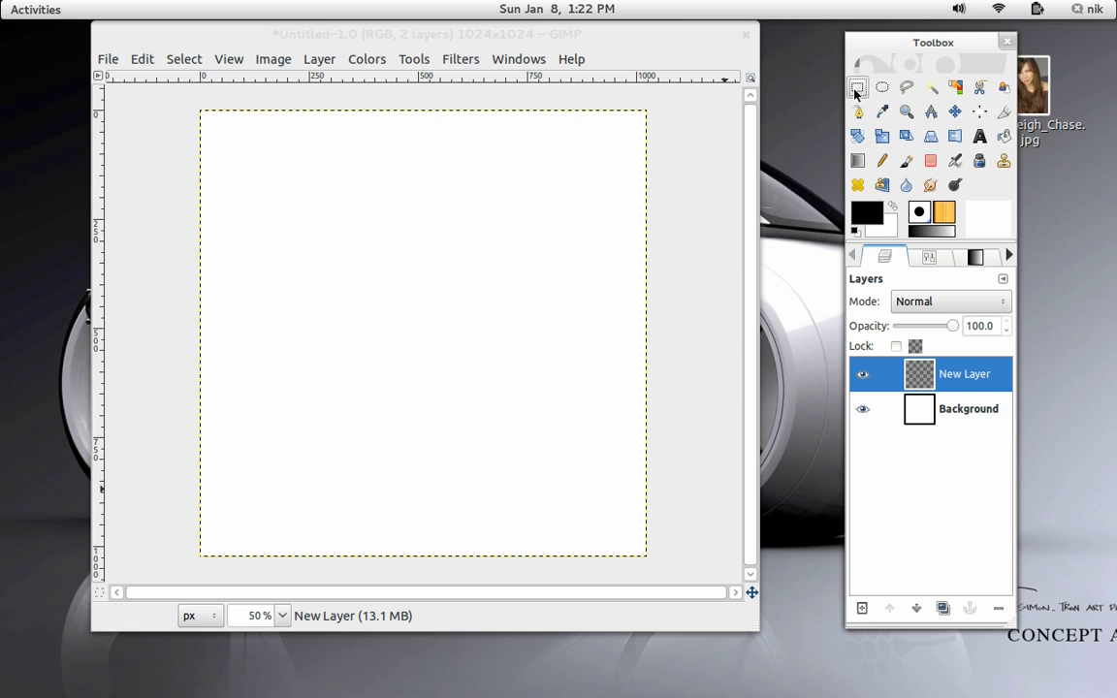
left_click(929, 257)
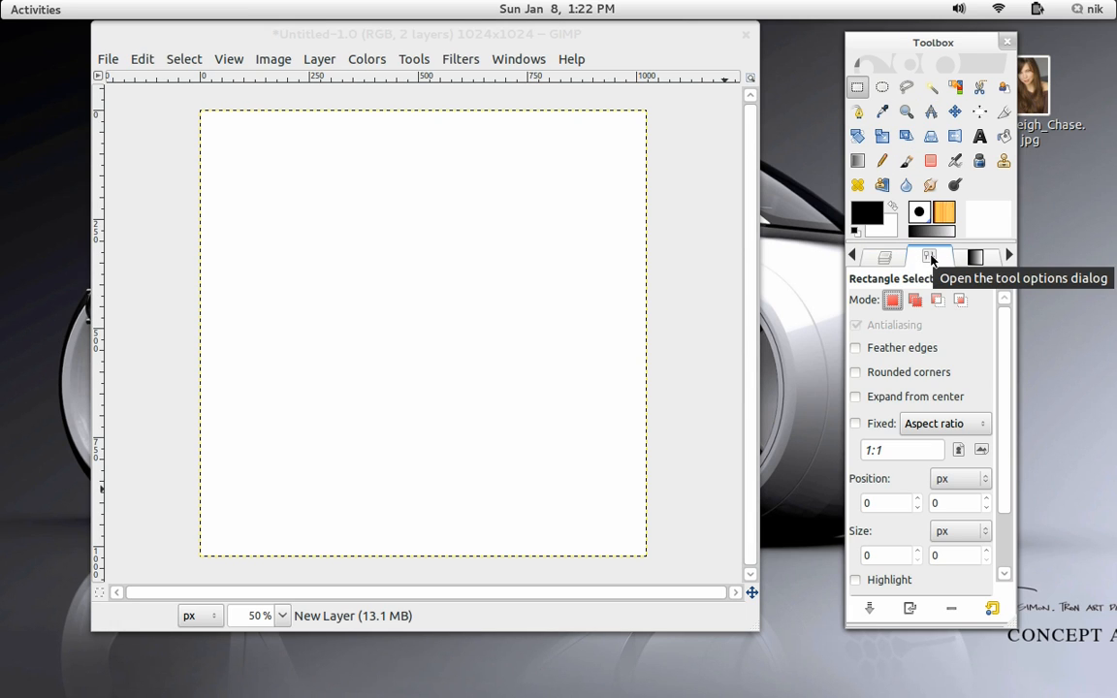
left_click(894, 377)
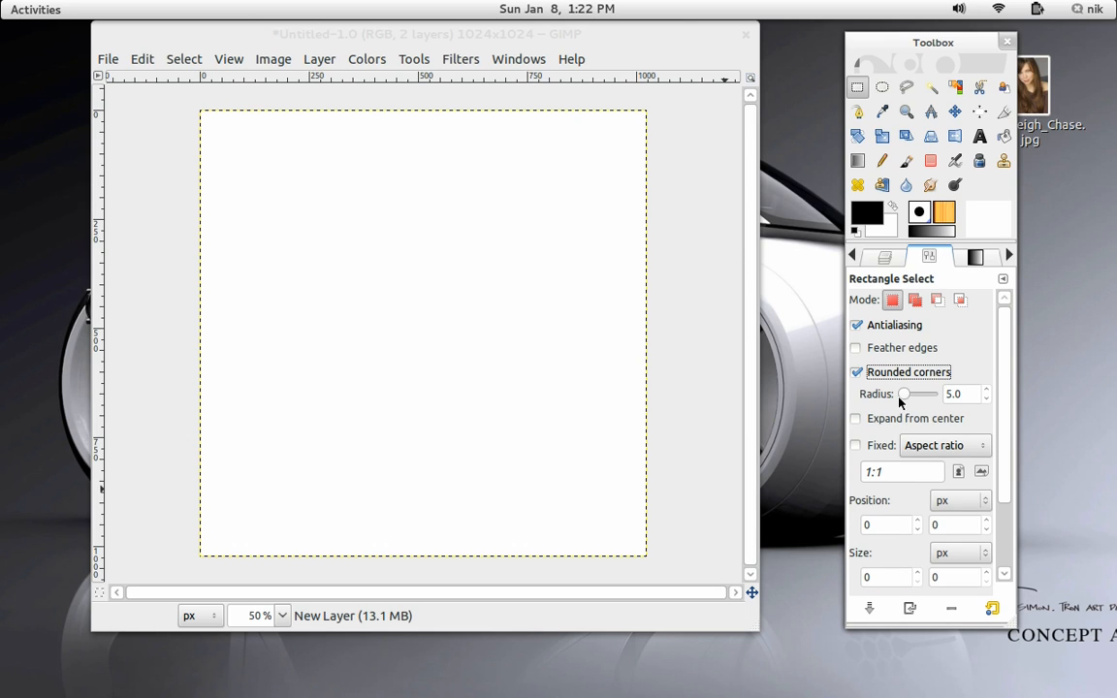
left_click_drag(900, 397, 924, 404)
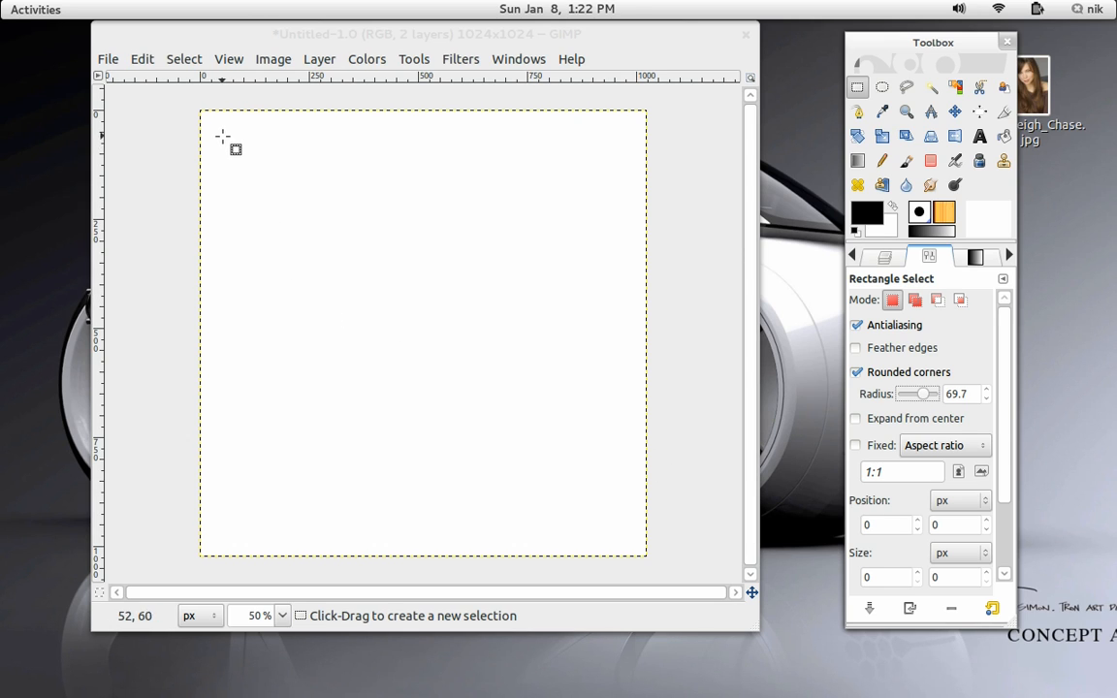
left_click_drag(216, 124, 630, 543)
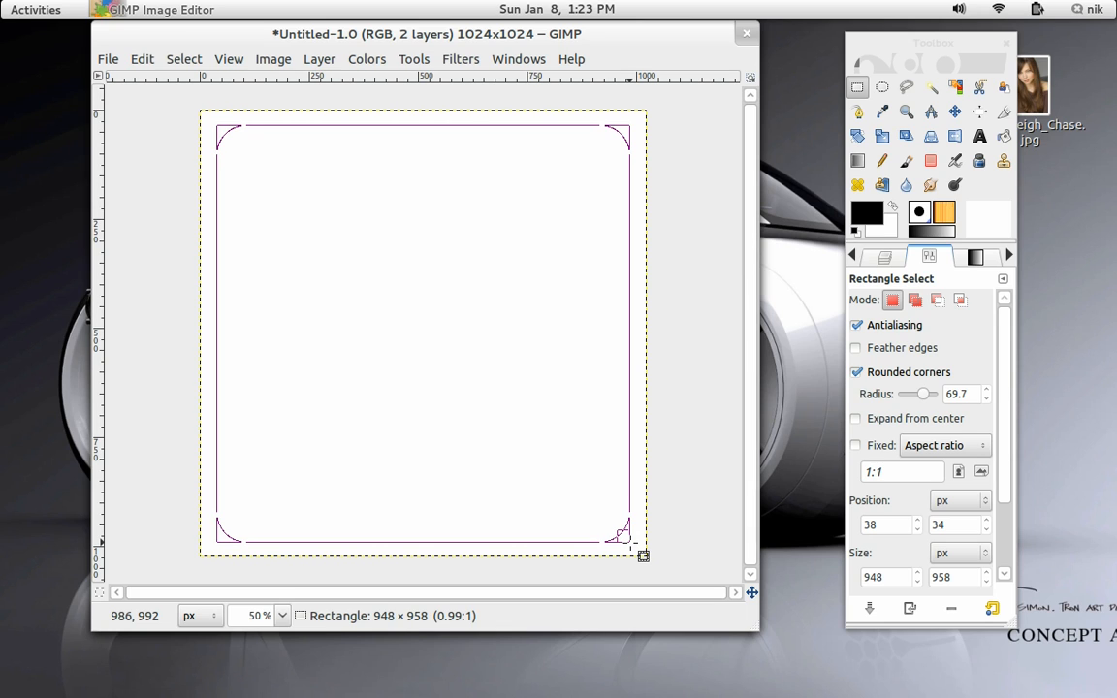
left_click_drag(624, 535, 623, 532)
Invert the selection and bucket-fill the outer border area with black.
left_click(183, 59)
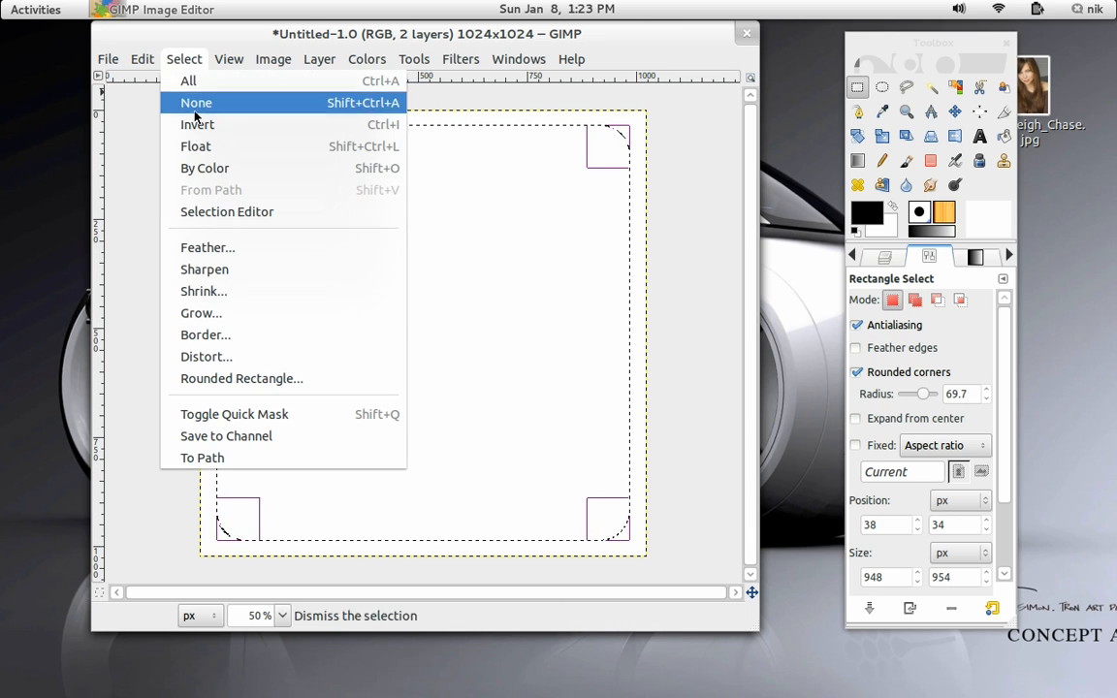
left_click(195, 124)
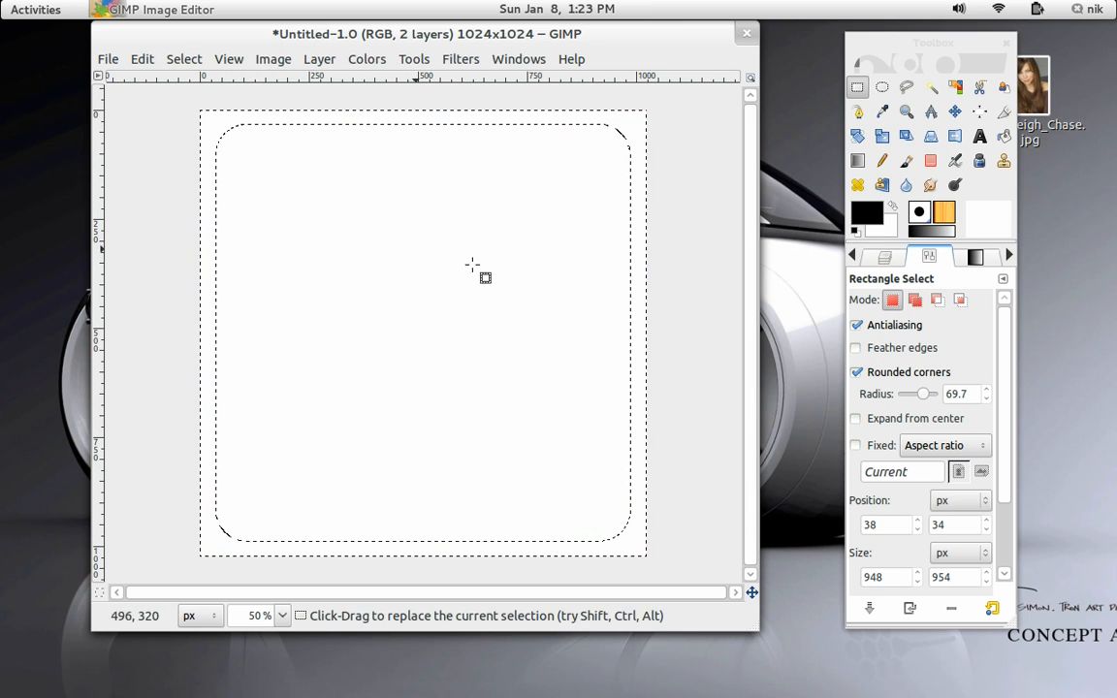
left_click(1005, 137)
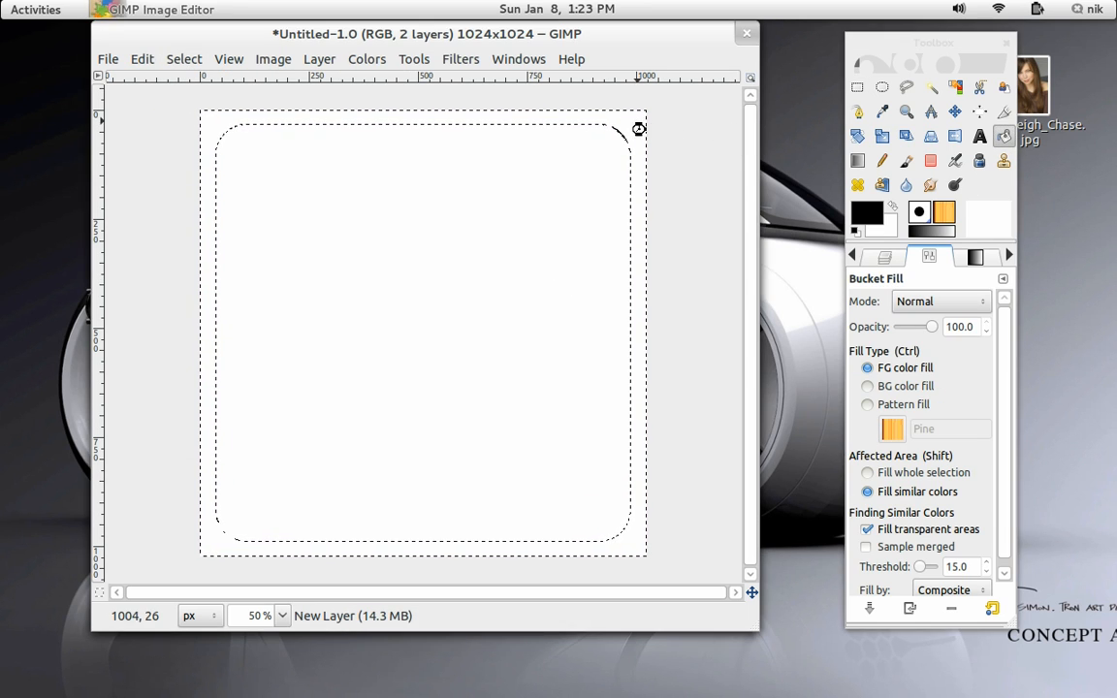
left_click(633, 120)
Duplicate the black border layer and add another new transparent layer on top.
left_click(886, 256)
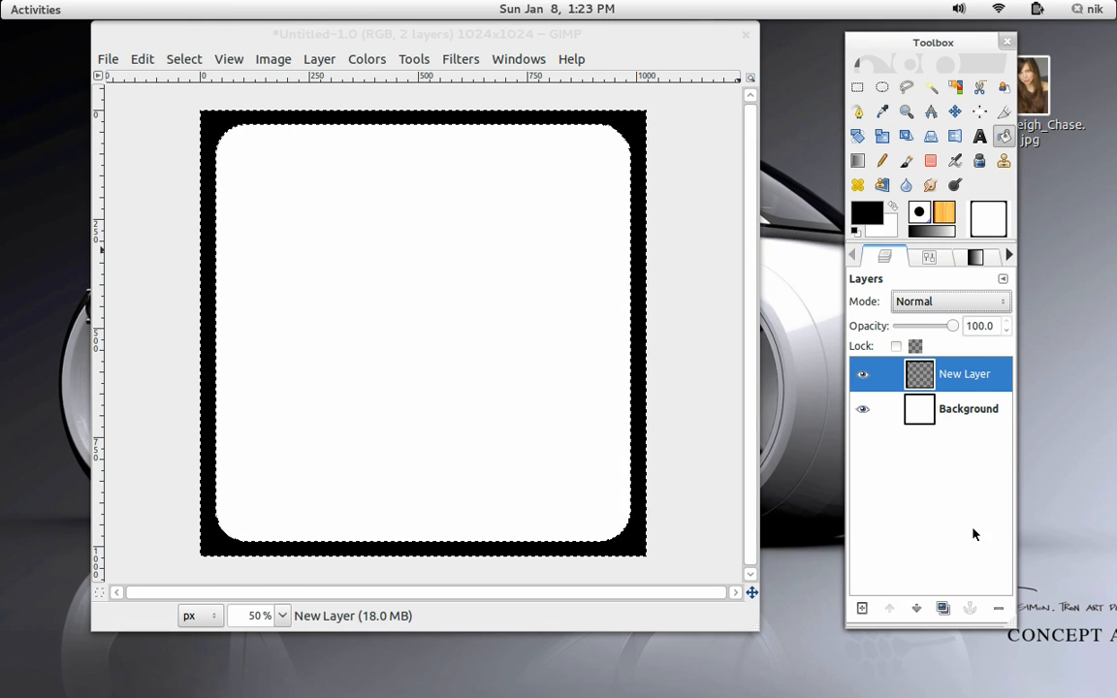
left_click(943, 609)
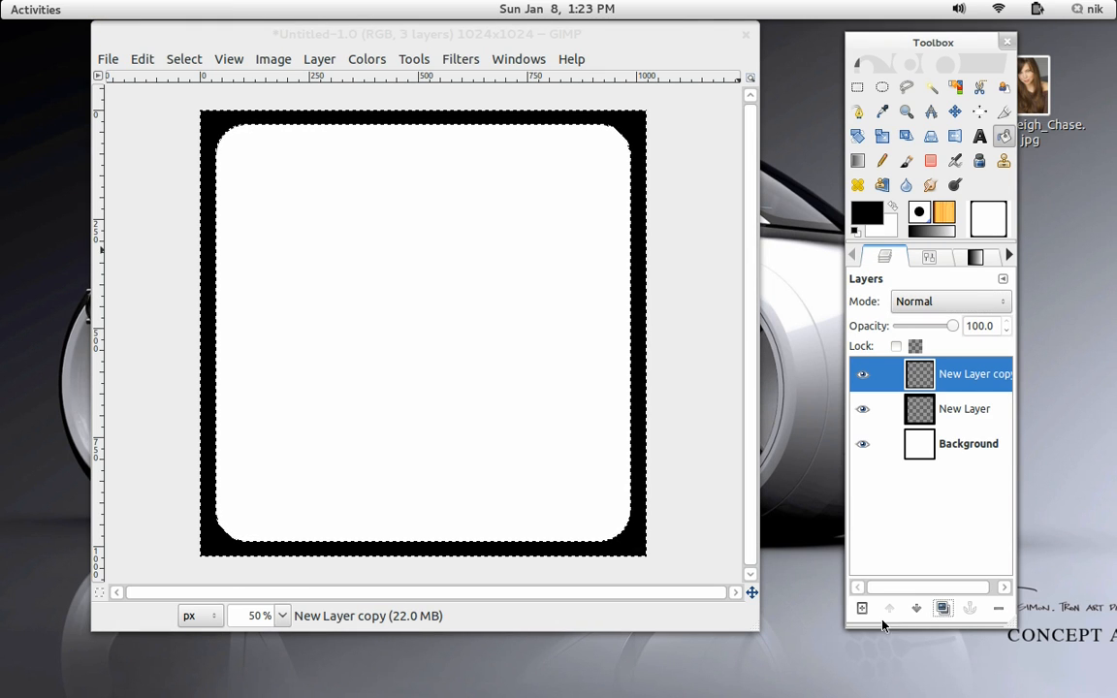
left_click(863, 609)
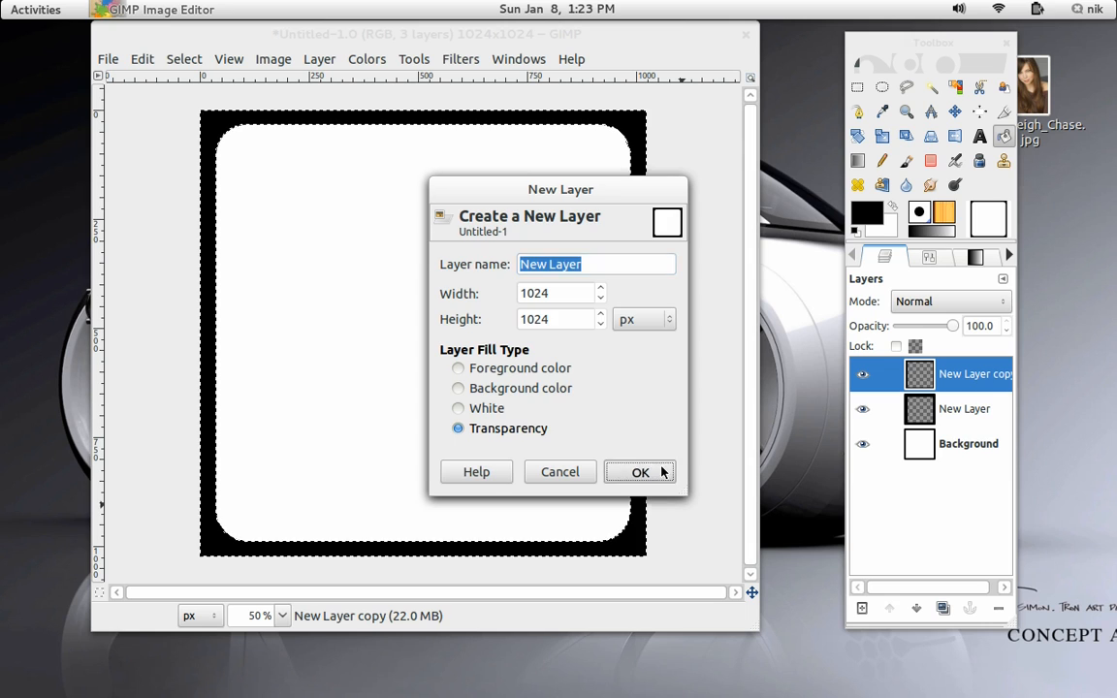
left_click(662, 472)
Feather the selection by 125 pixels.
left_click(109, 61)
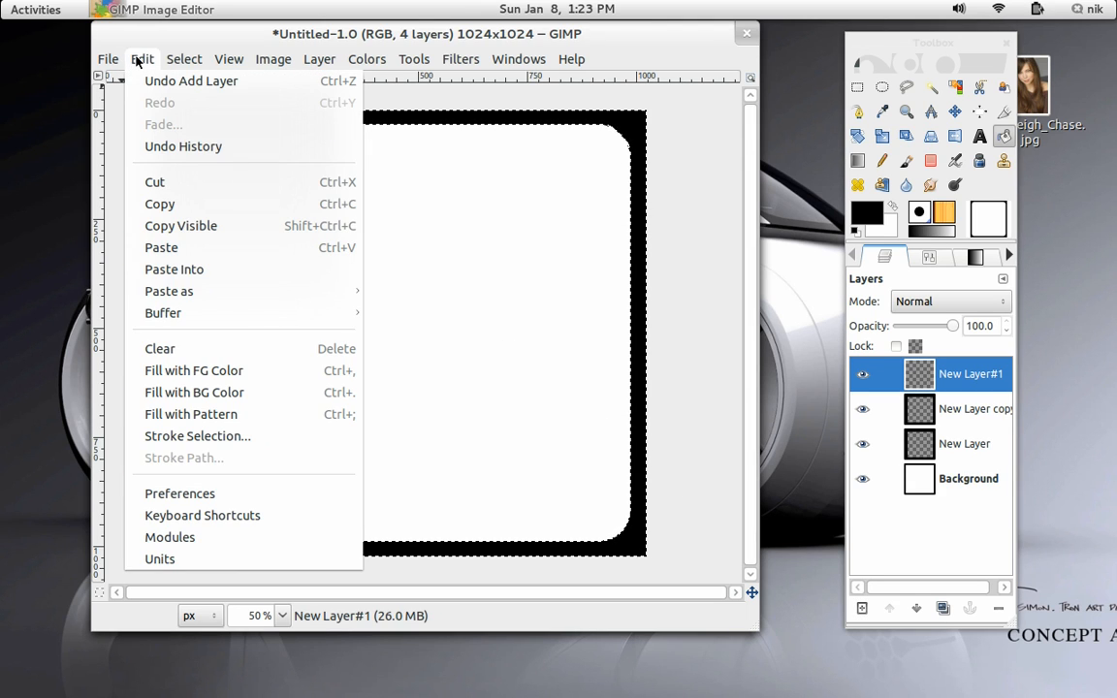
left_click(139, 60)
left_click(183, 60)
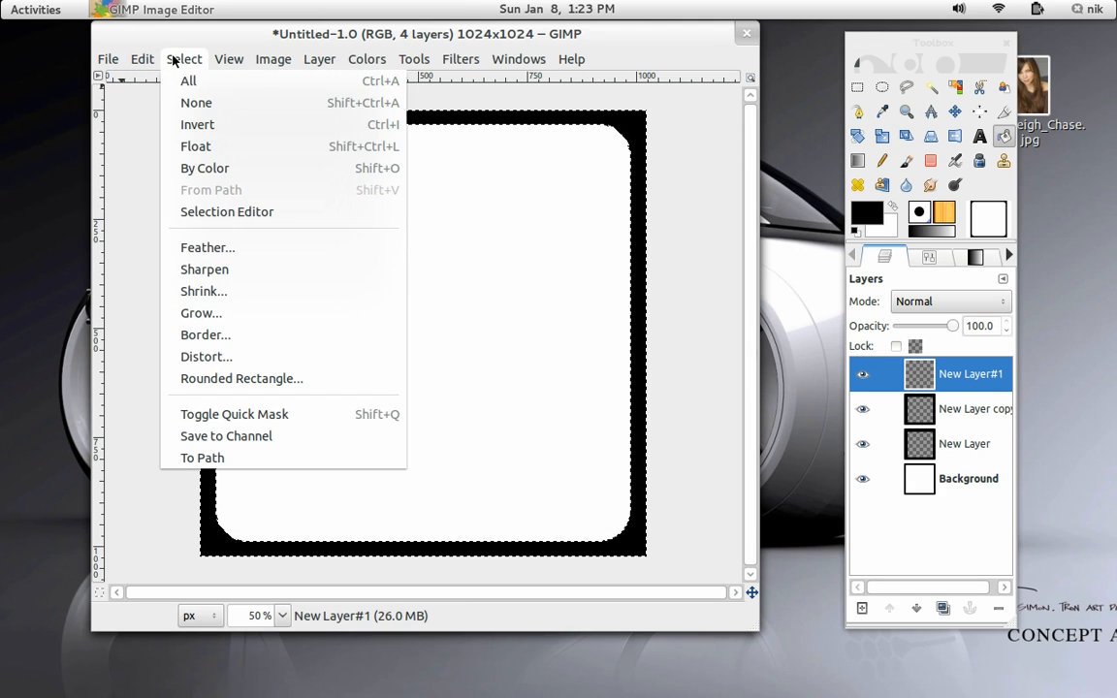
left_click(186, 249)
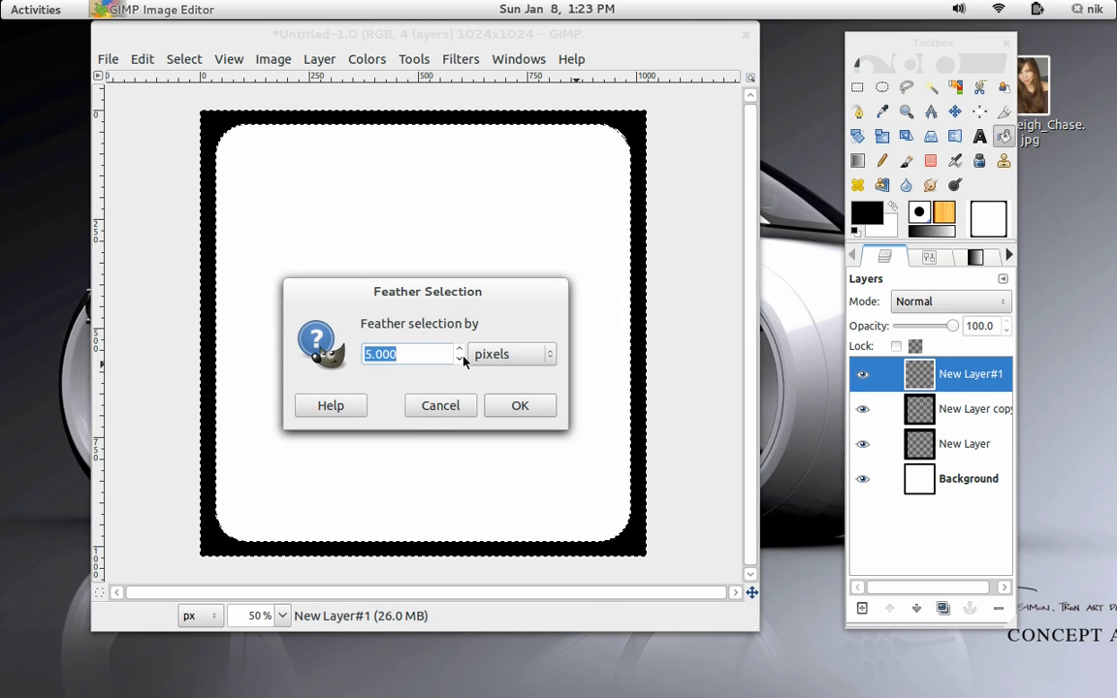
left_click_drag(461, 351, 462, 351)
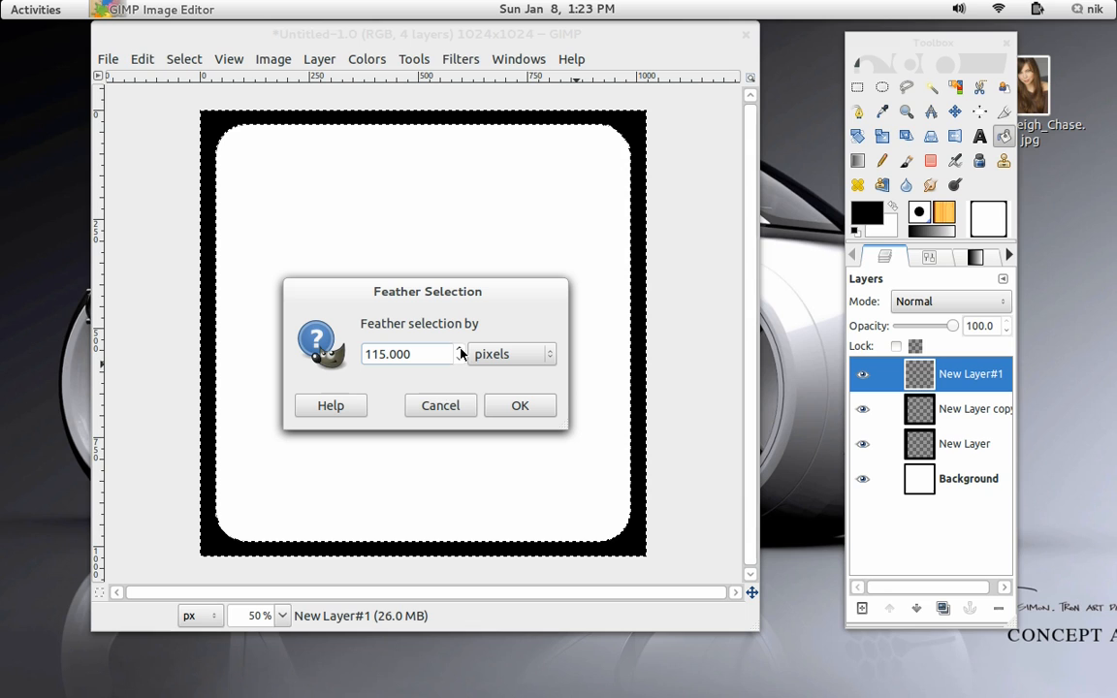
left_click(460, 349)
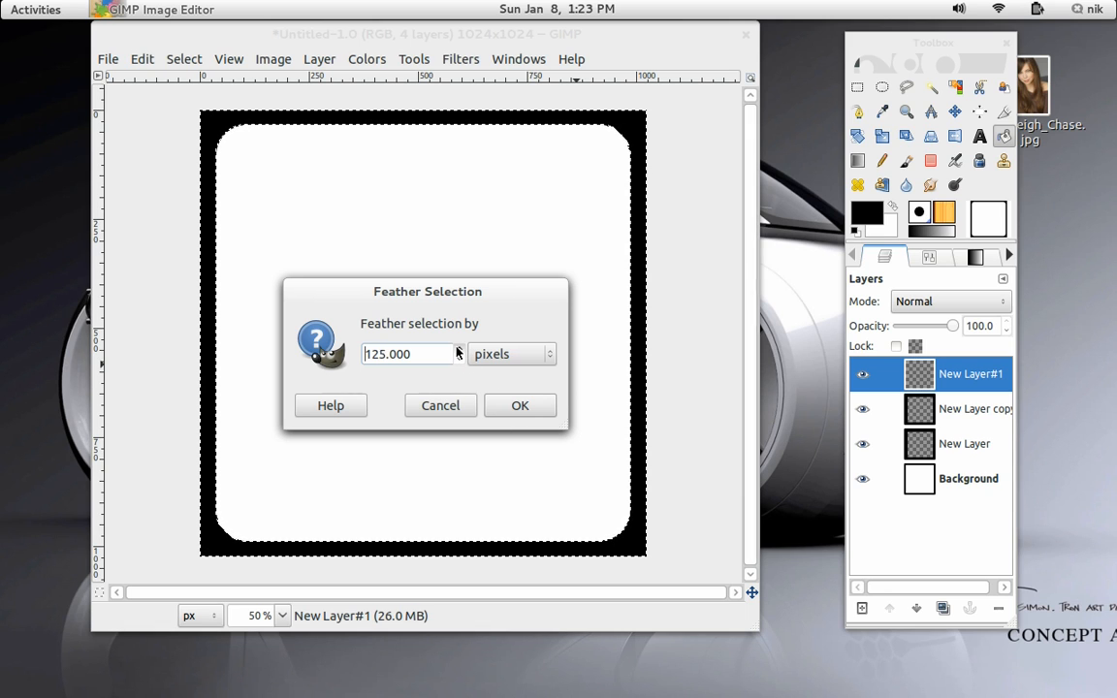
left_click(520, 407)
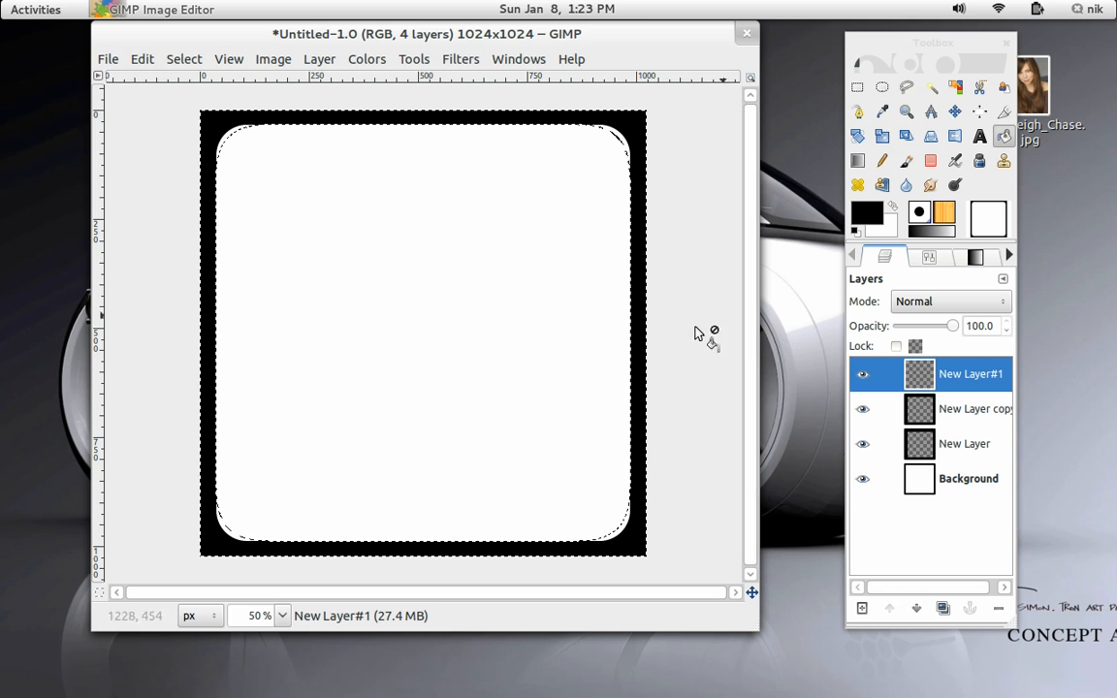
Bucket-fill the feathered border with black on the top layer and remove the selection.
left_click(643, 139)
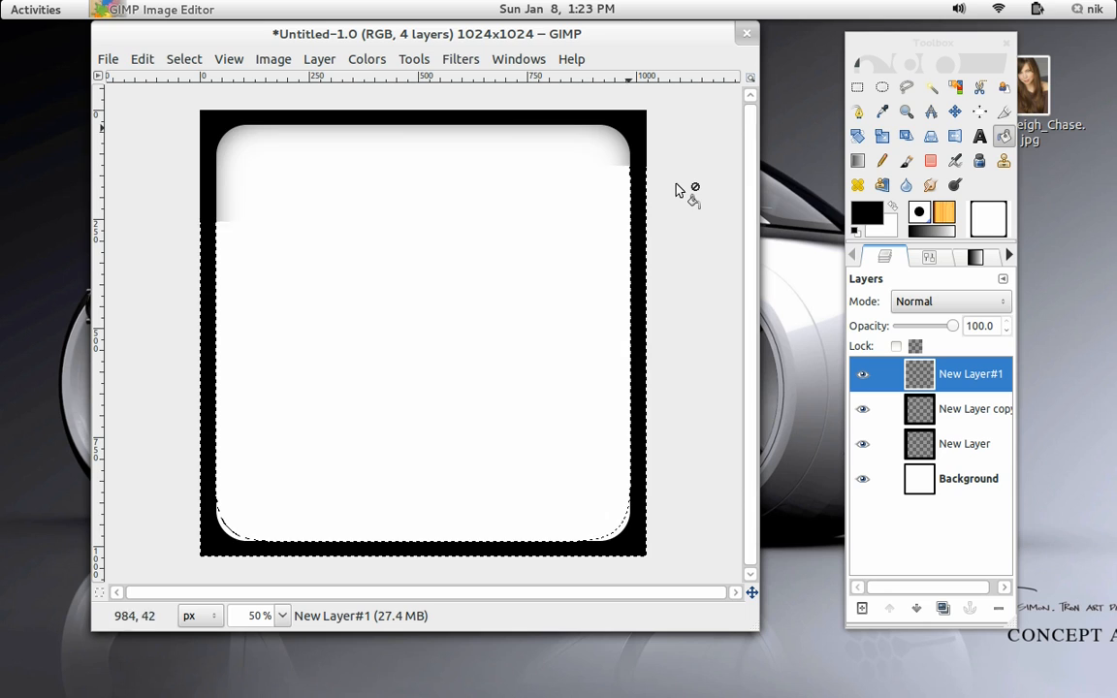
left_click(184, 59)
left_click(194, 101)
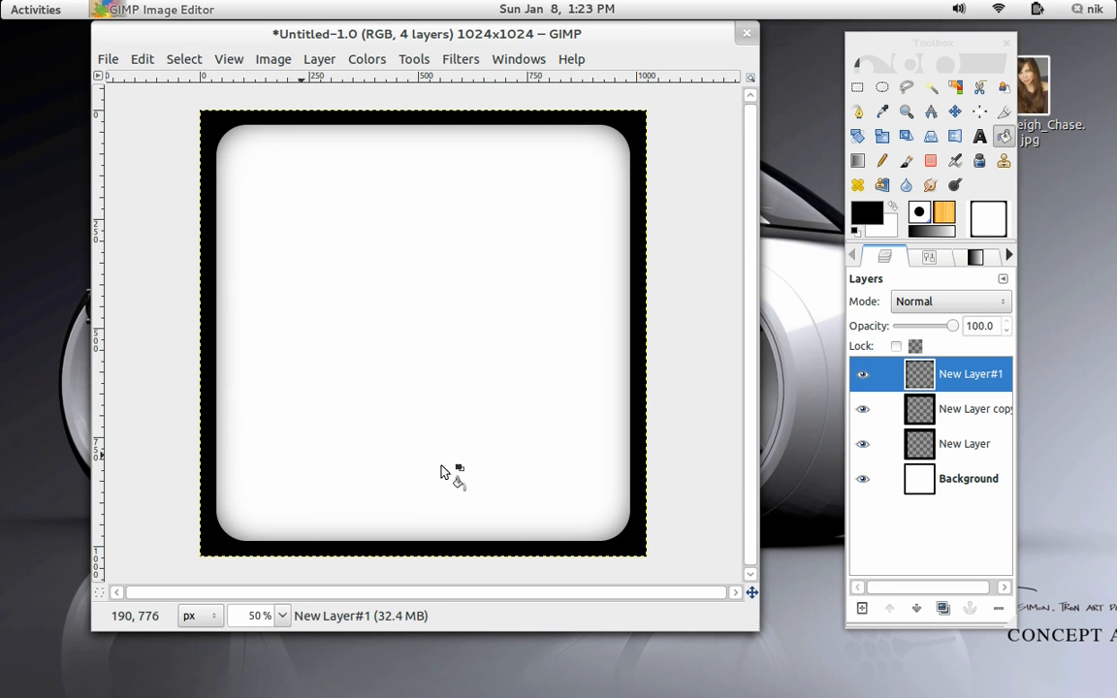
Apply a Gaussian Blur to the New Layer copy layer.
left_click(939, 410)
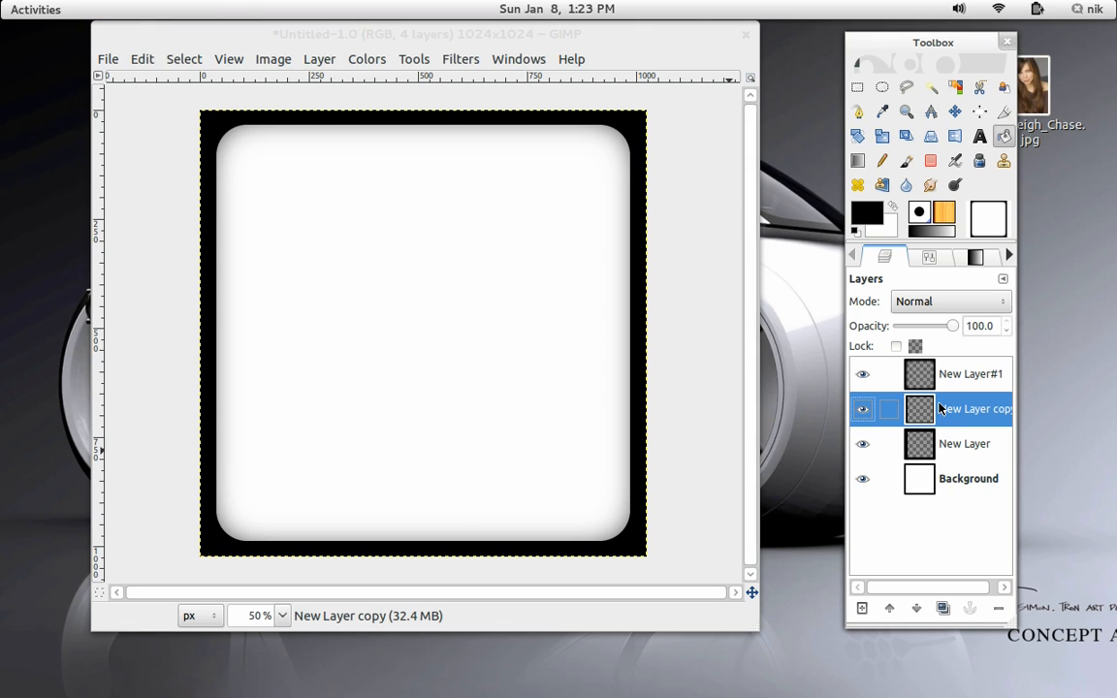
left_click(452, 60)
mouse_move(504, 161)
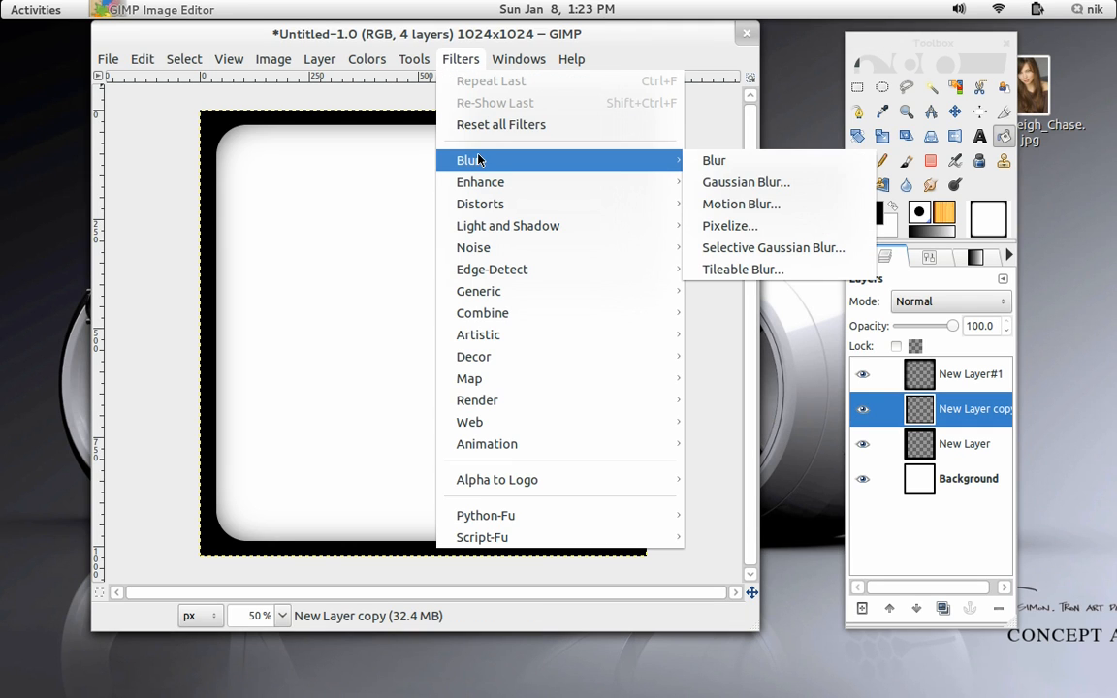
left_click(747, 186)
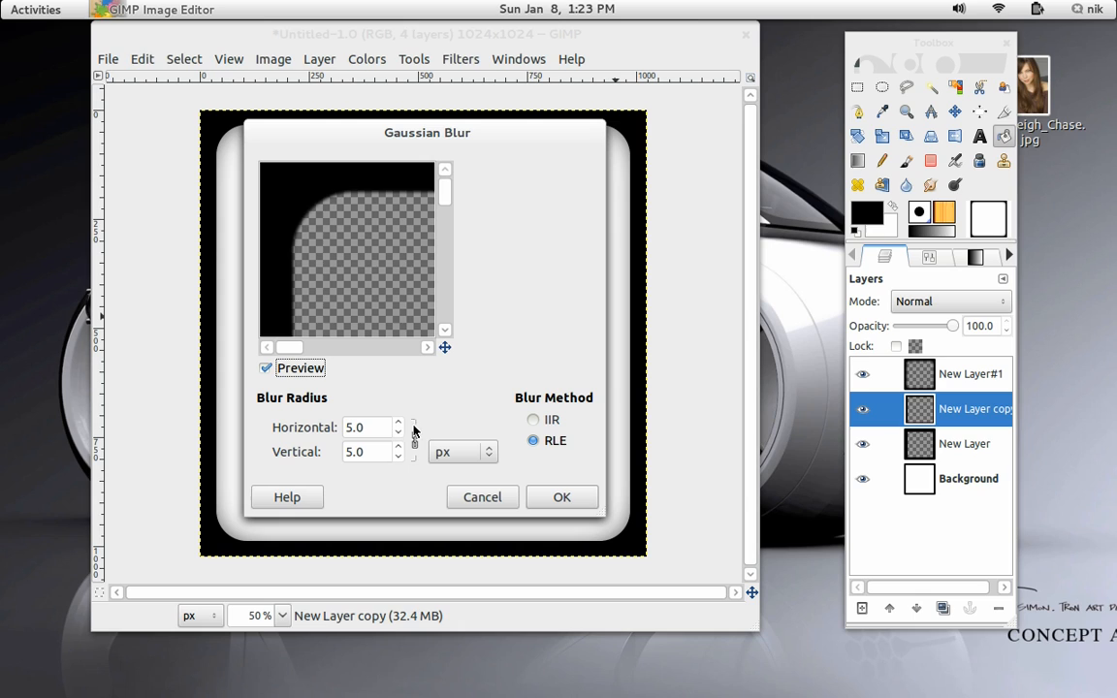
scroll(402, 424, "up", 16)
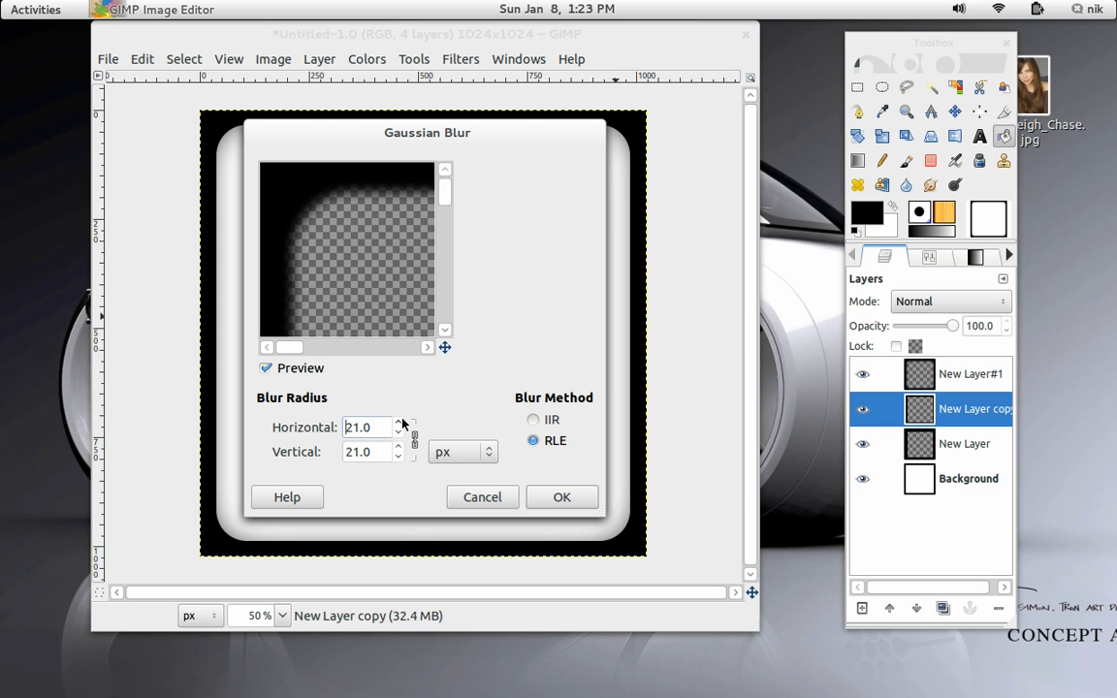
scroll(403, 427, "down", 6)
left_click(555, 496)
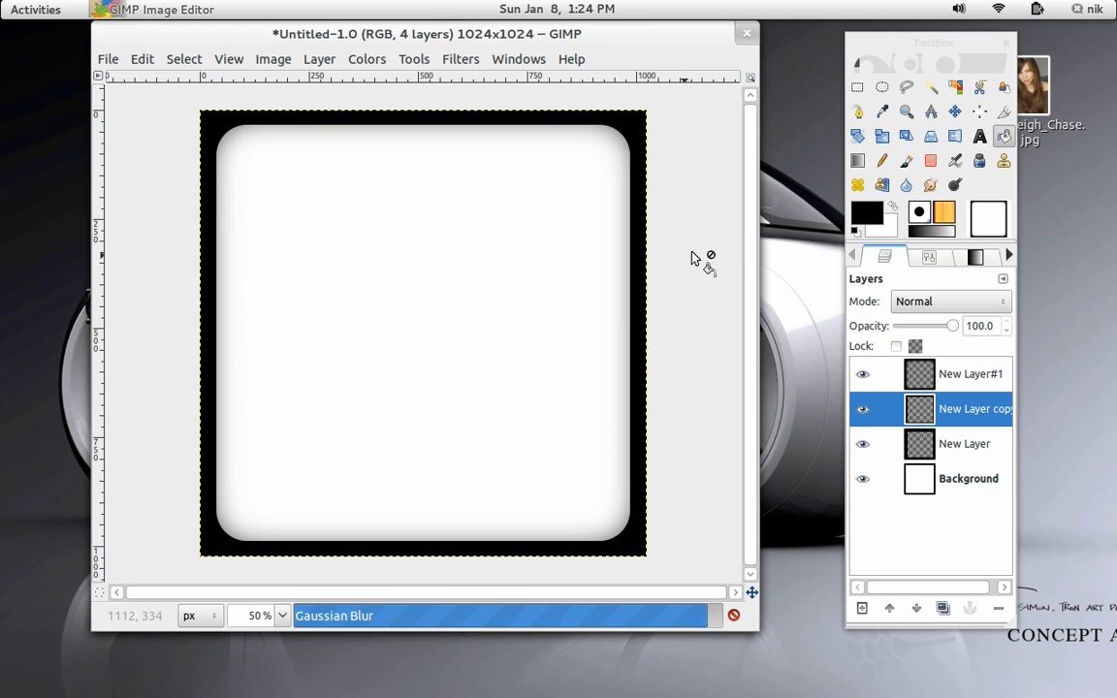
Zoom in and pan to inspect the blurred inner edge of the border.
scroll(591, 299, "up", 2)
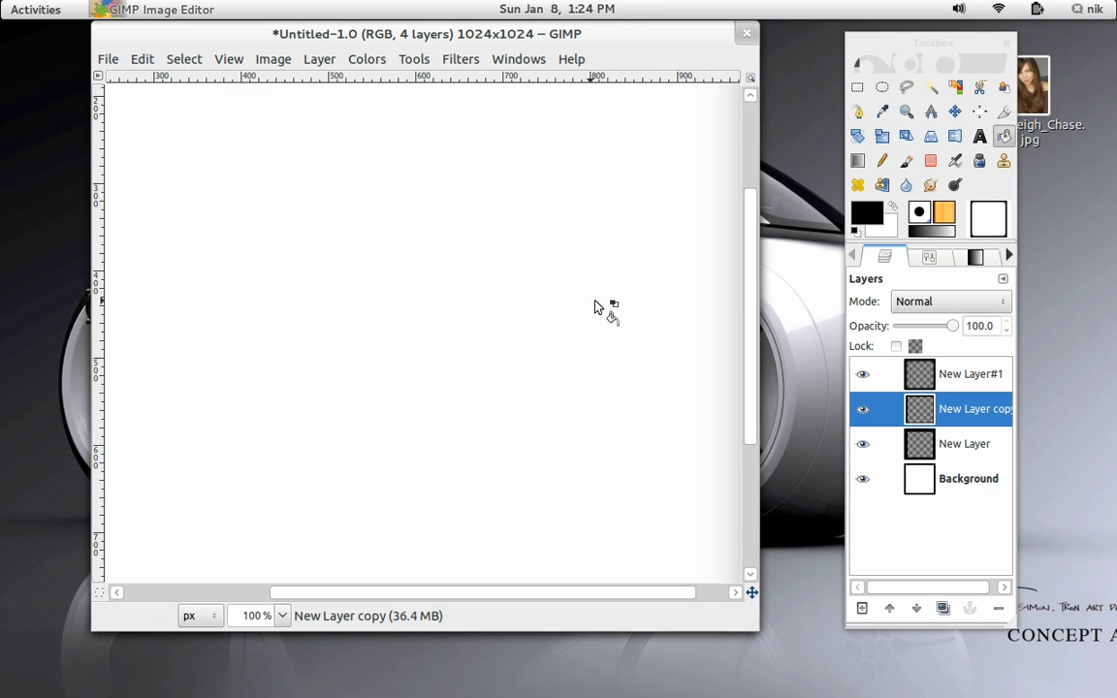
left_click_drag(595, 302, 330, 308)
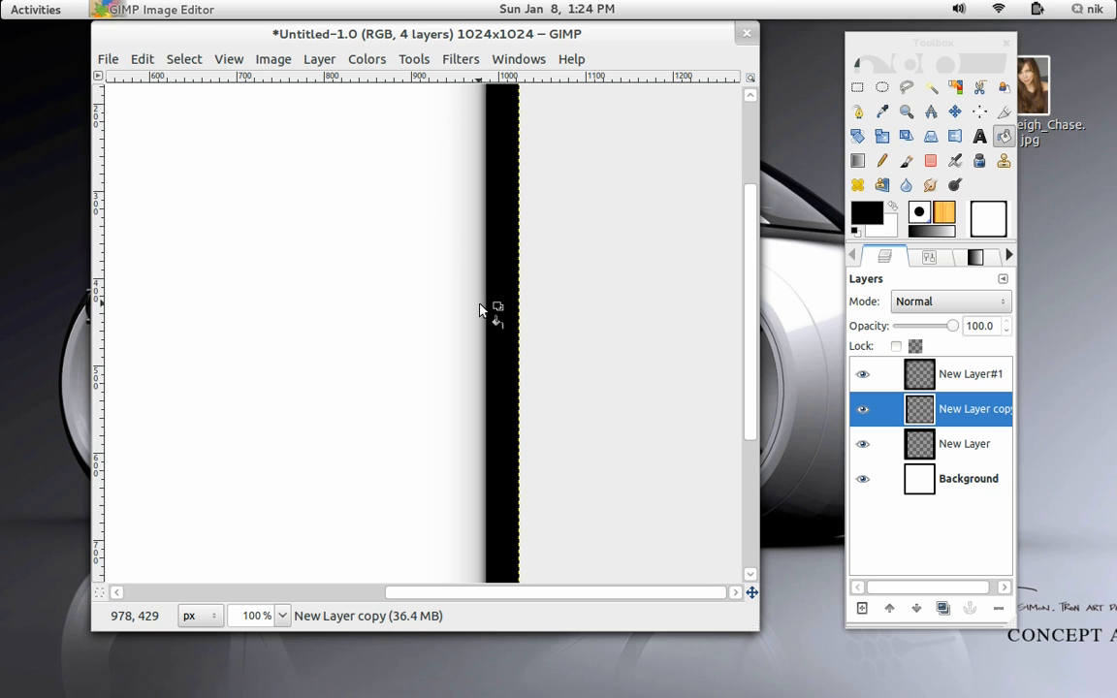
scroll(549, 309, "up", 1)
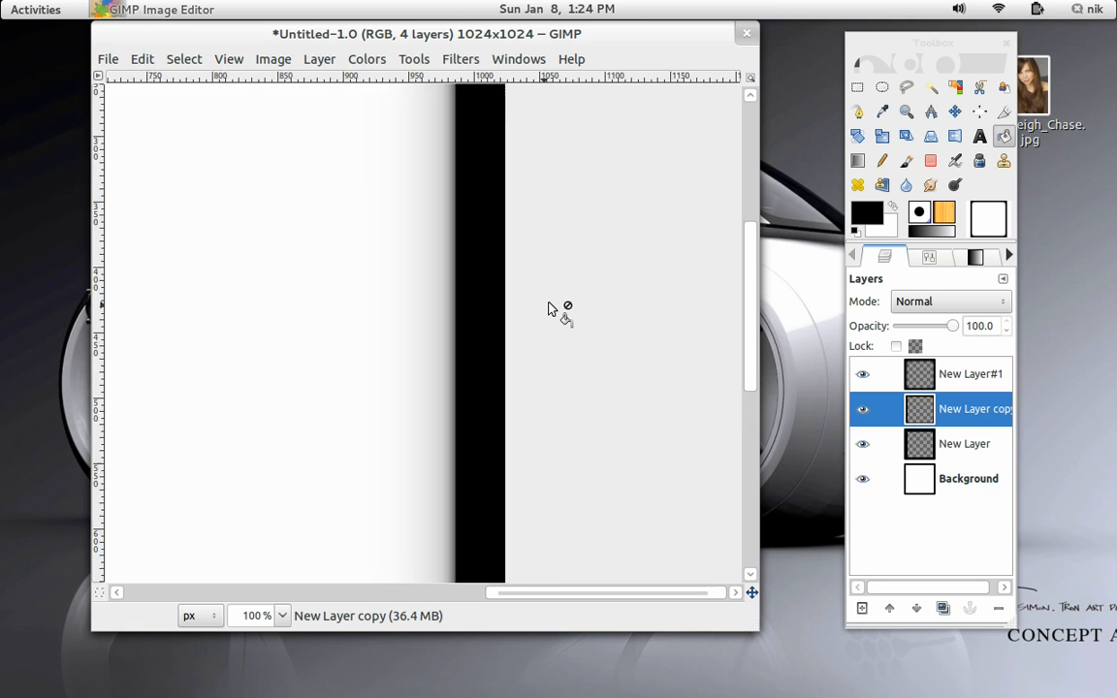
scroll(549, 309, "down", 5)
scroll(549, 309, "up", 2)
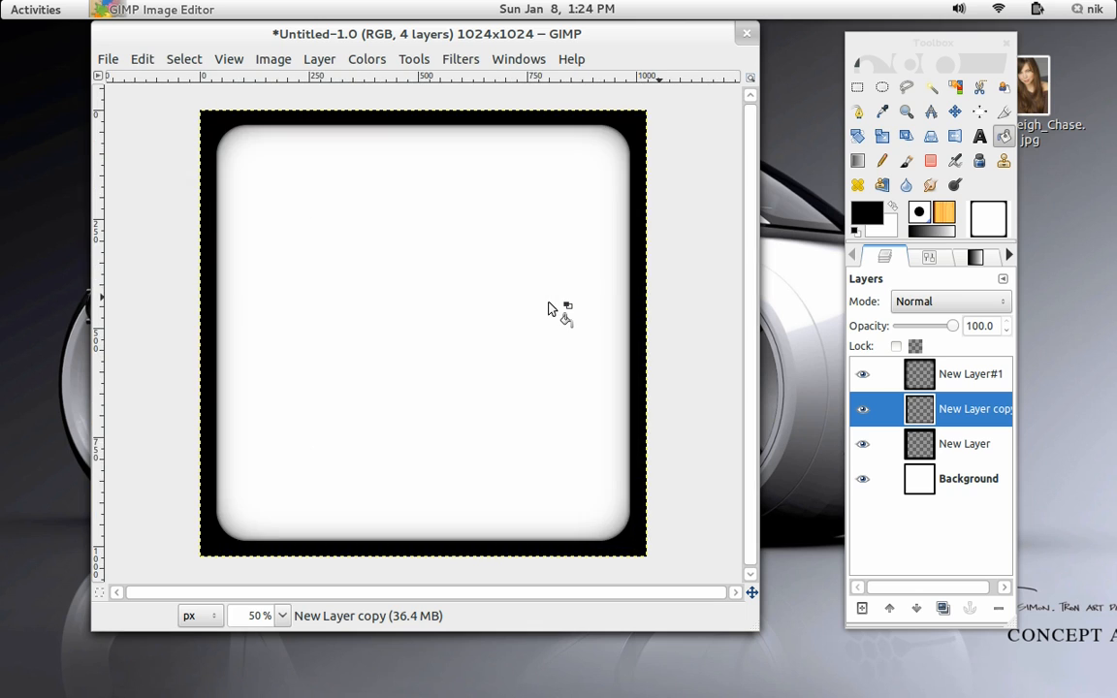
Add a new transparent 1024×1024 layer at the top of the layer stack.
left_click(863, 611)
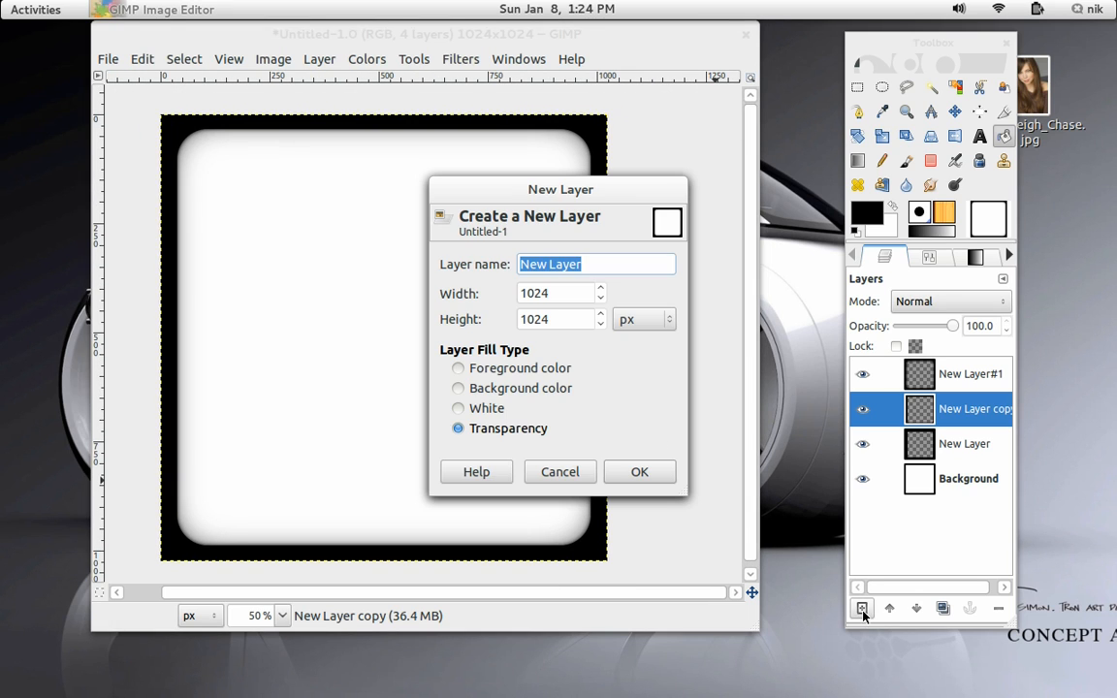
left_click(642, 473)
left_click_drag(939, 413, 962, 386)
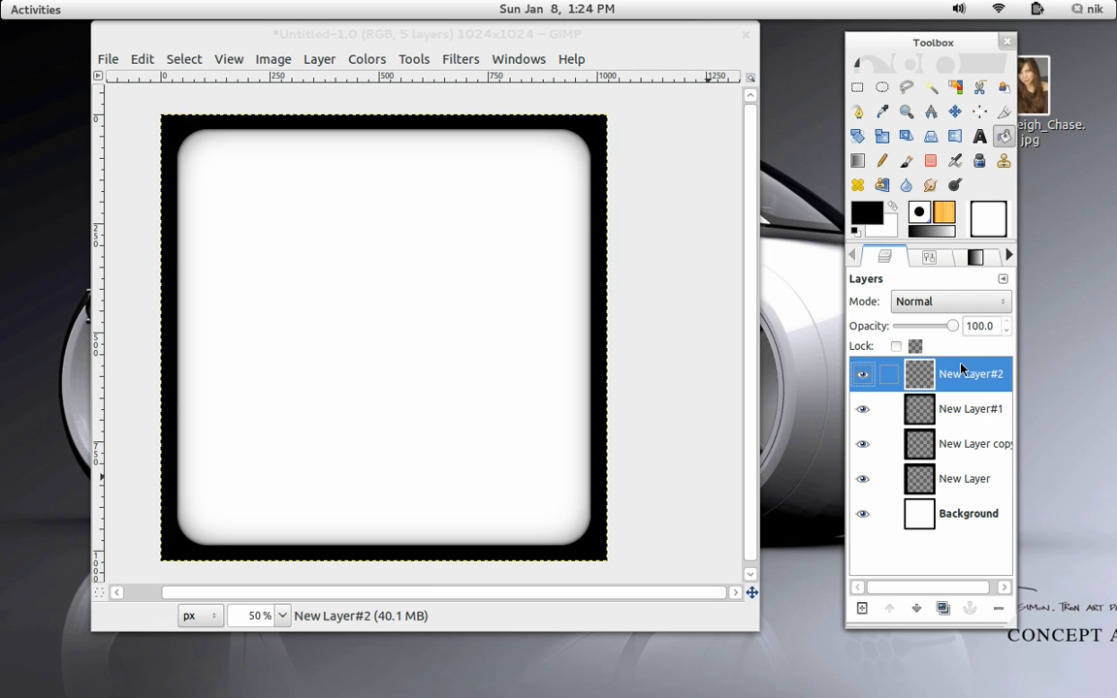
Set the foreground color to a mid gray and bucket-fill the new layer with it.
left_click(867, 212)
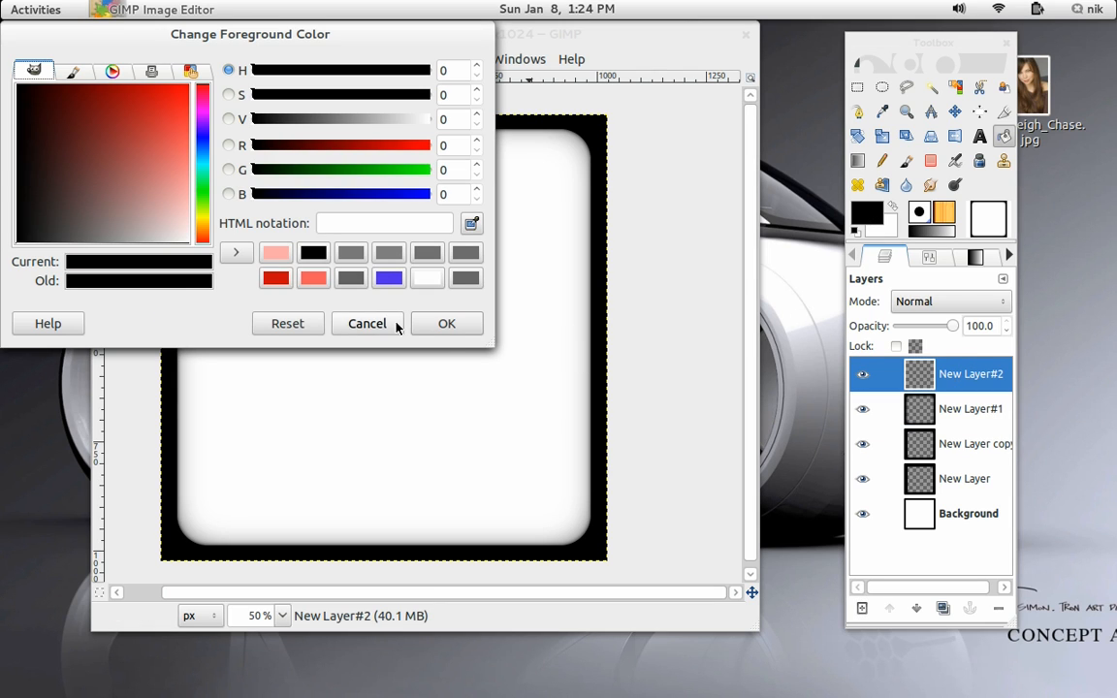
left_click_drag(116, 227, 98, 157)
left_click(448, 324)
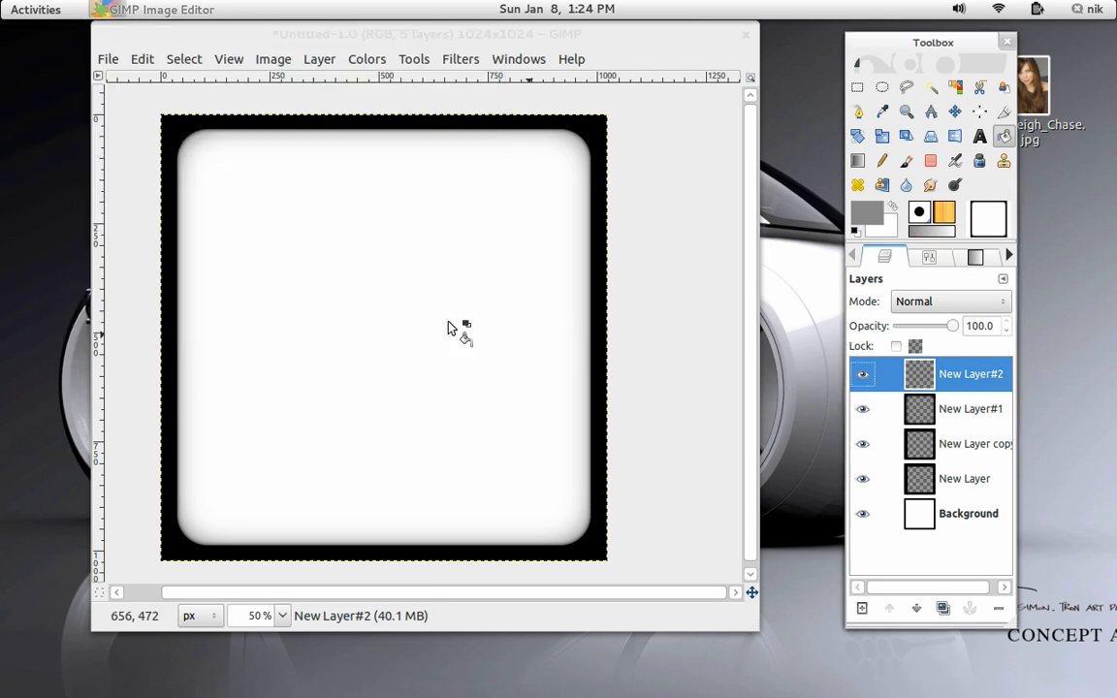
left_click(414, 272)
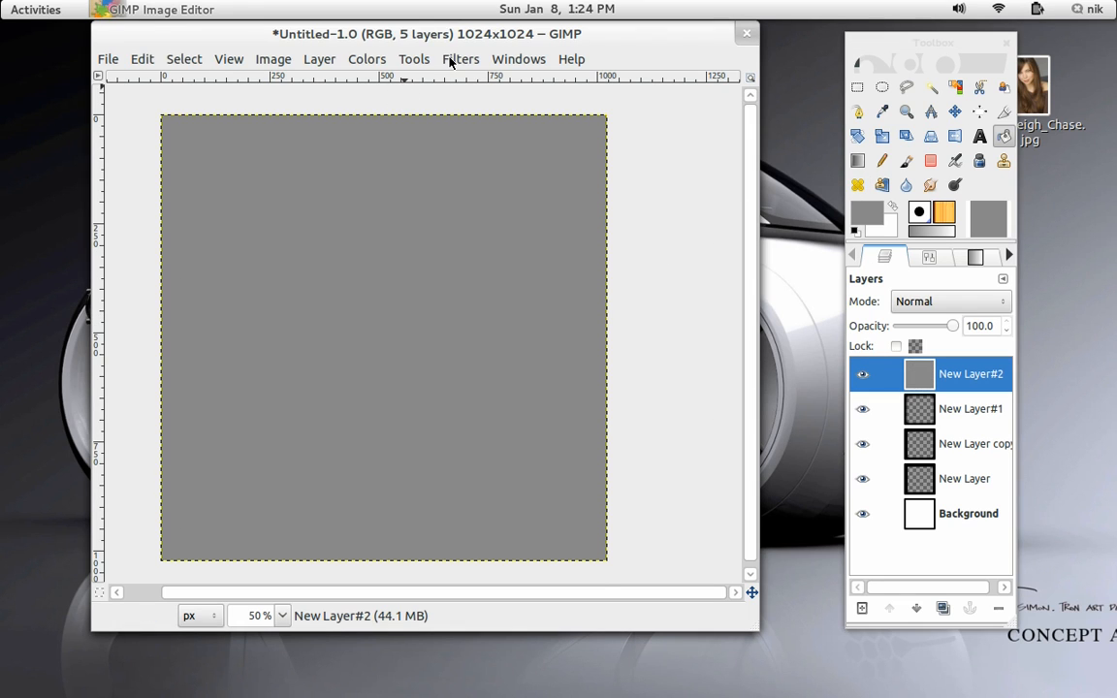
Apply RGB Noise with Independent RGB off, red, green and blue at 1.00 and alpha at 1.00.
left_click(460, 59)
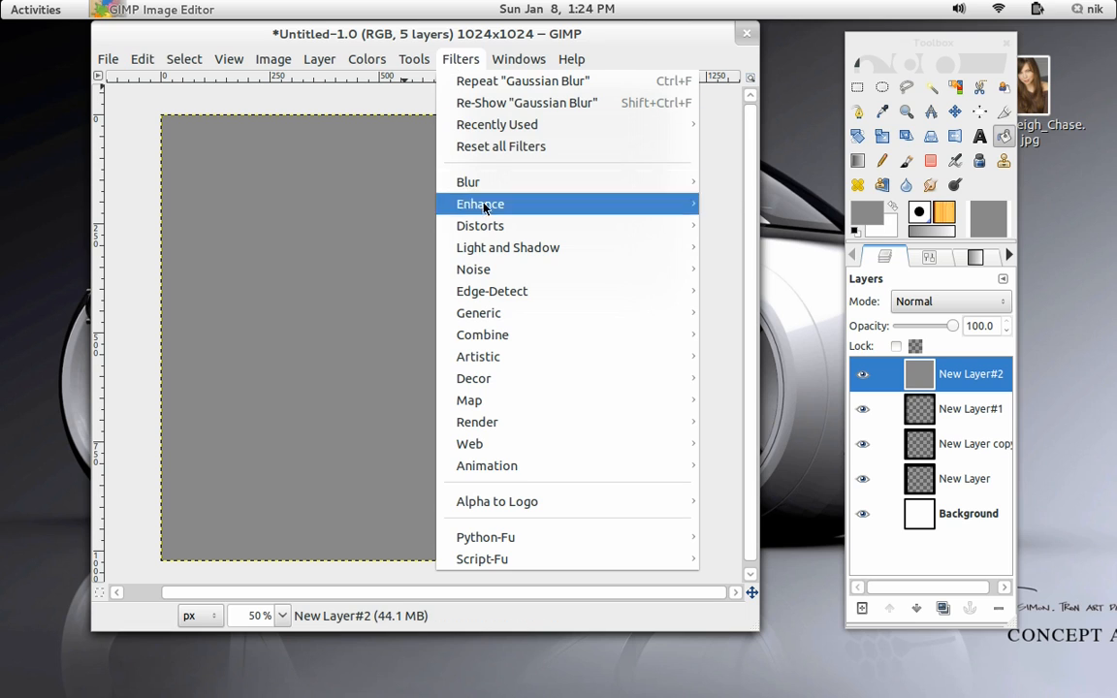
mouse_move(508, 272)
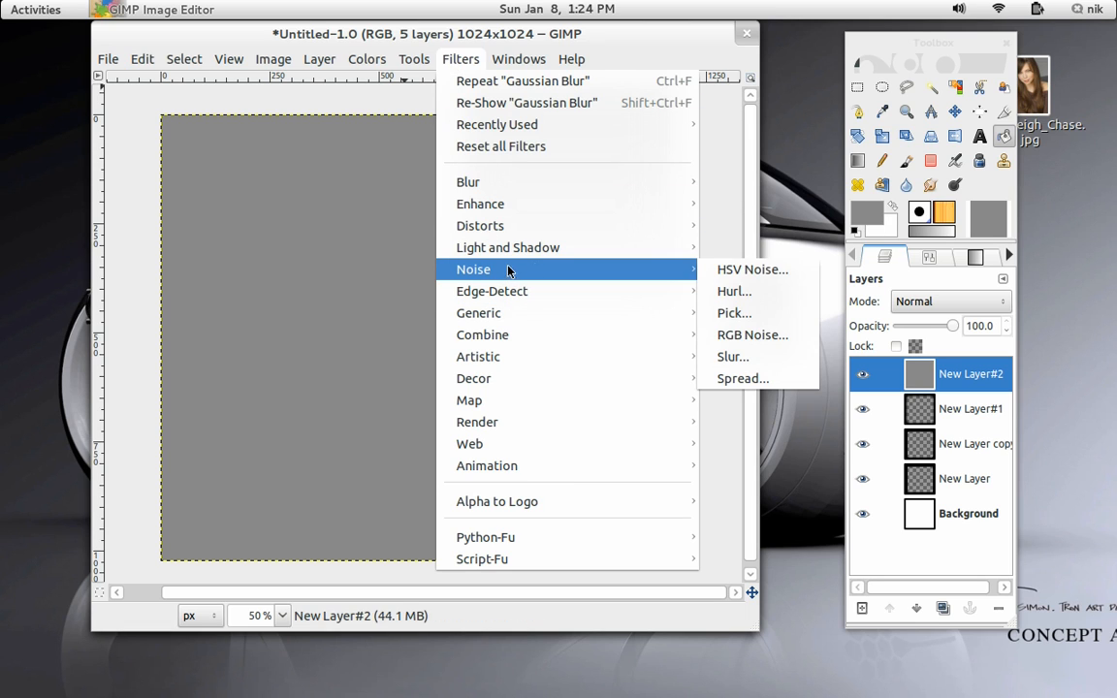
left_click(762, 335)
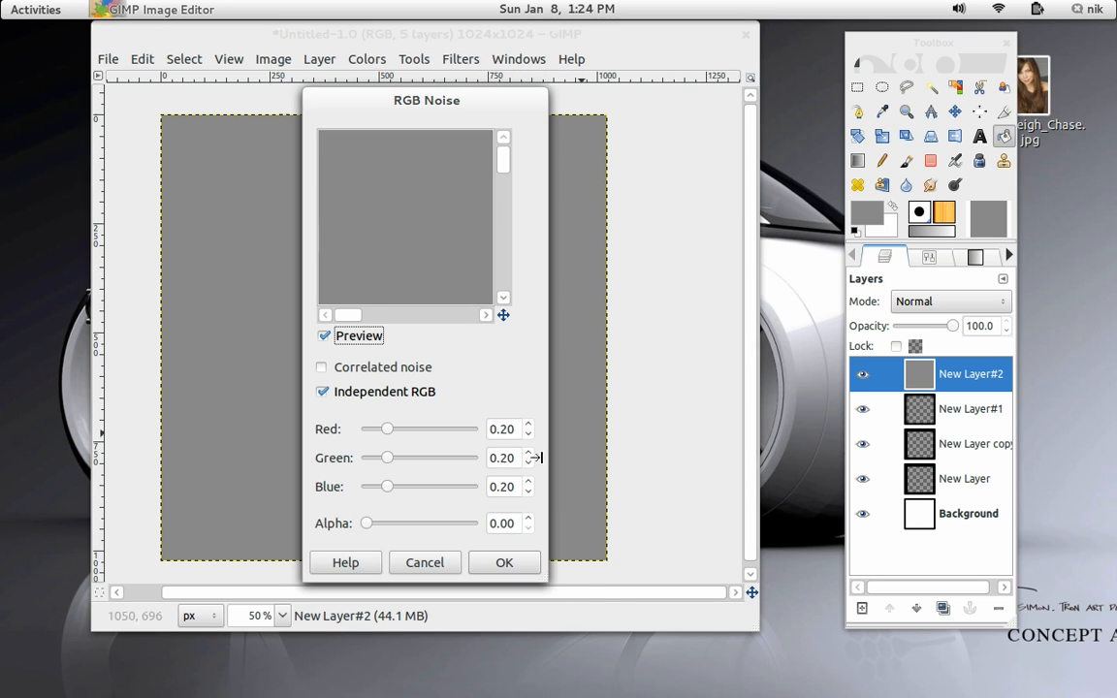
left_click(363, 392)
left_click_drag(387, 429, 581, 432)
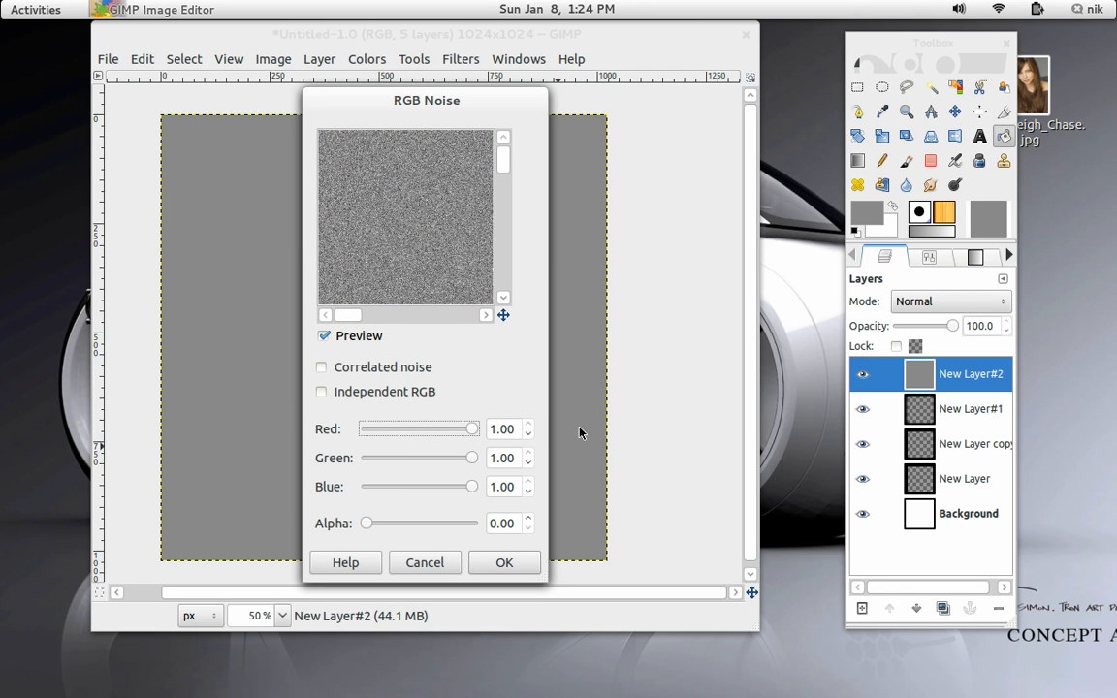
left_click_drag(372, 524, 523, 559)
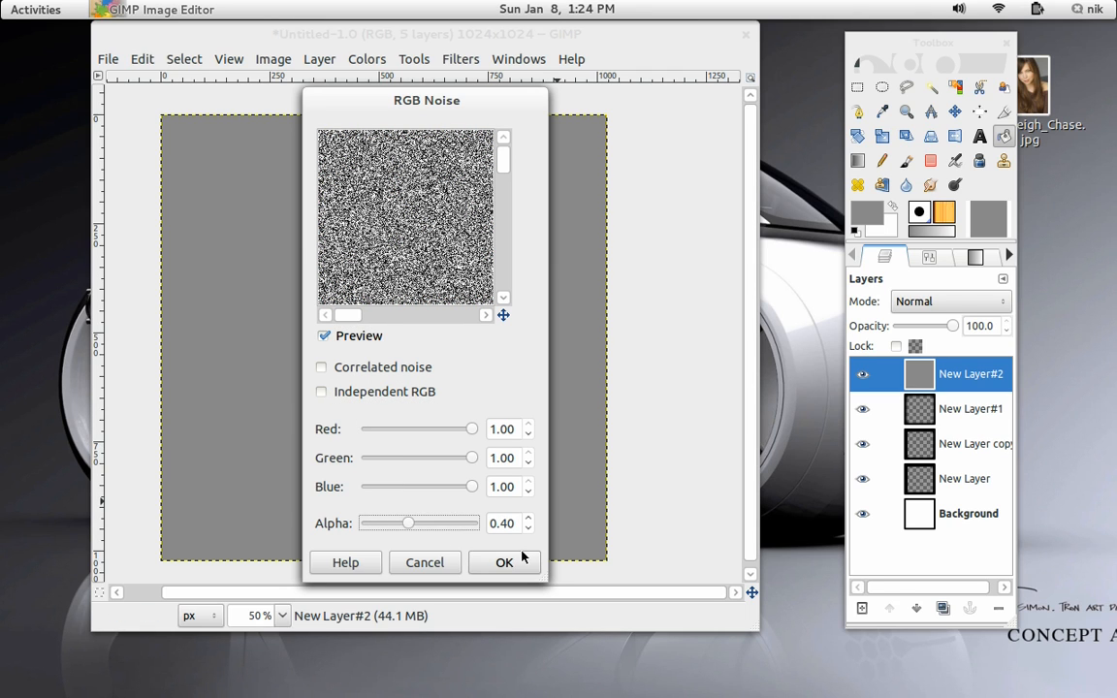
left_click_drag(410, 524, 477, 524)
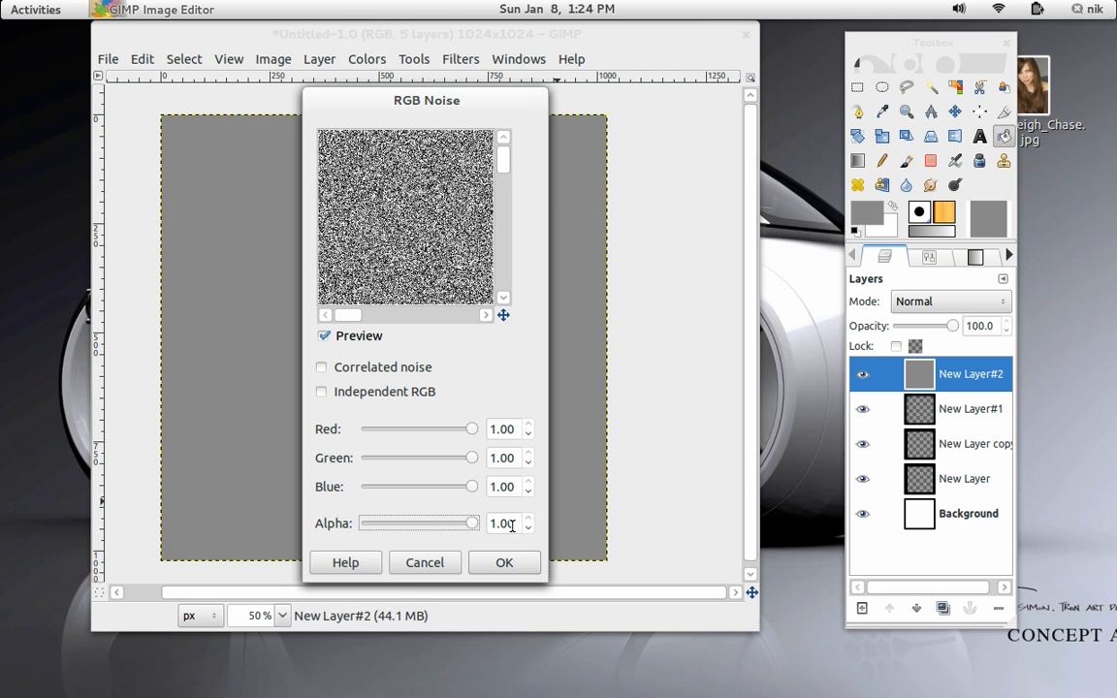
left_click(505, 561)
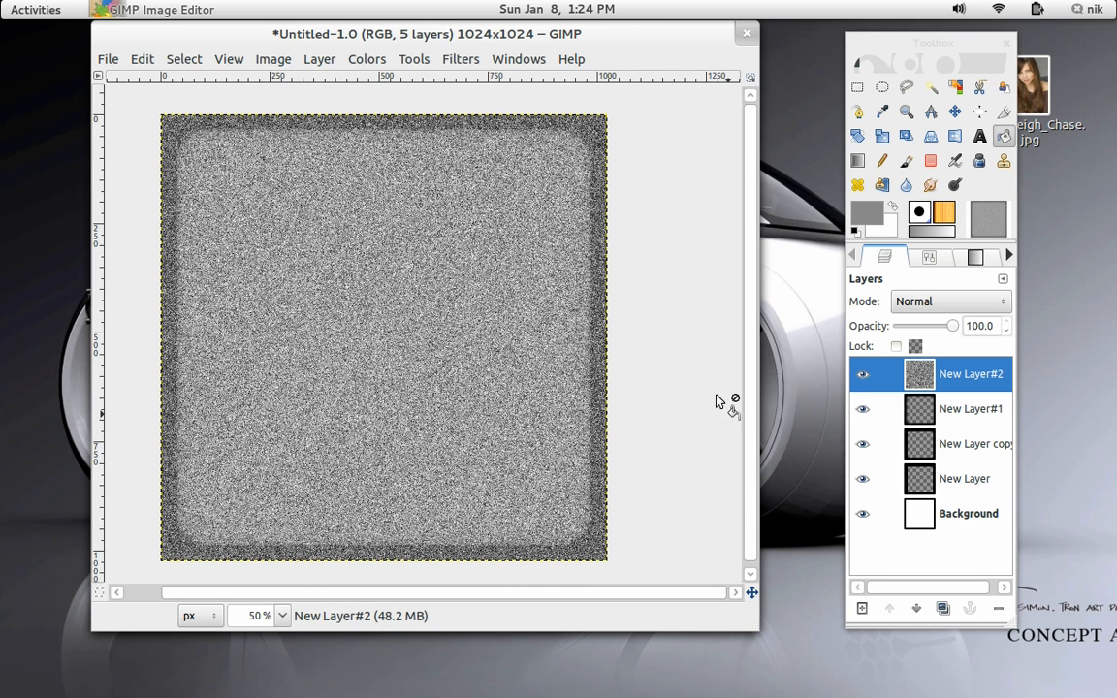
Set the noise layer's blend mode to Soft light.
left_click(930, 305)
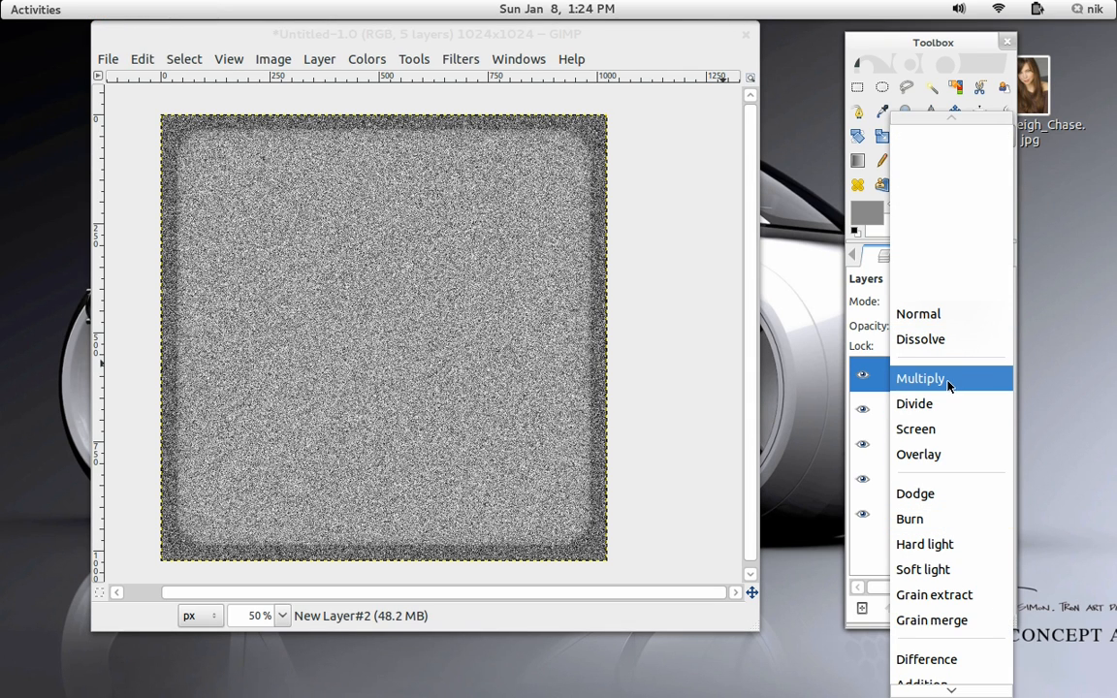
left_click(955, 570)
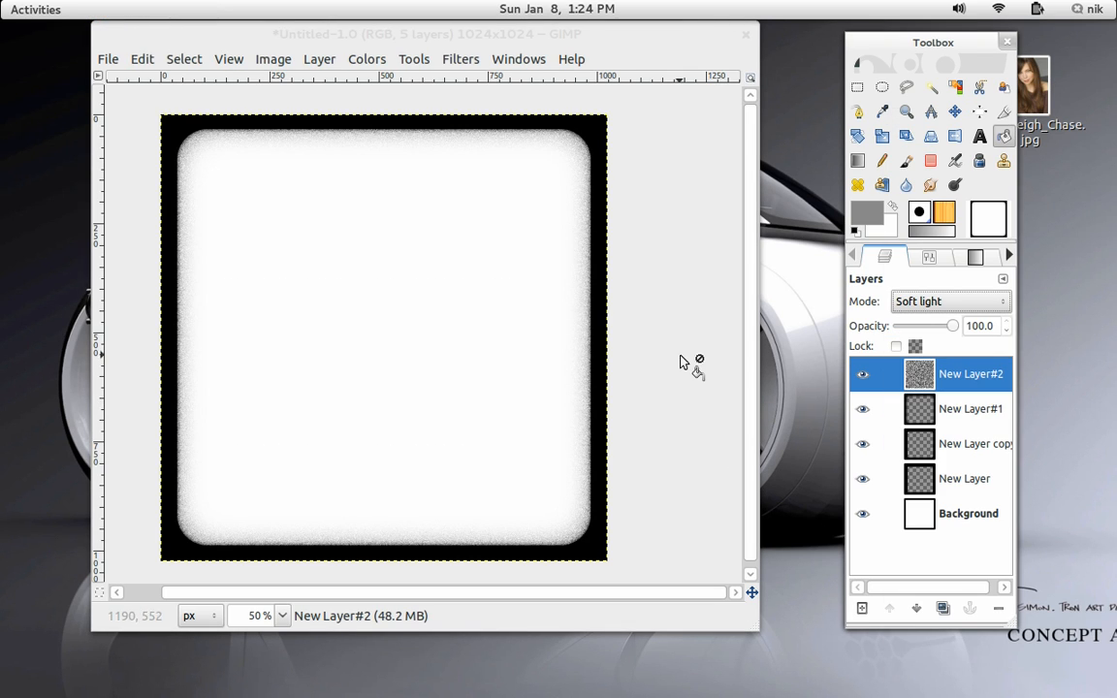
scroll(680, 362, "up", 5)
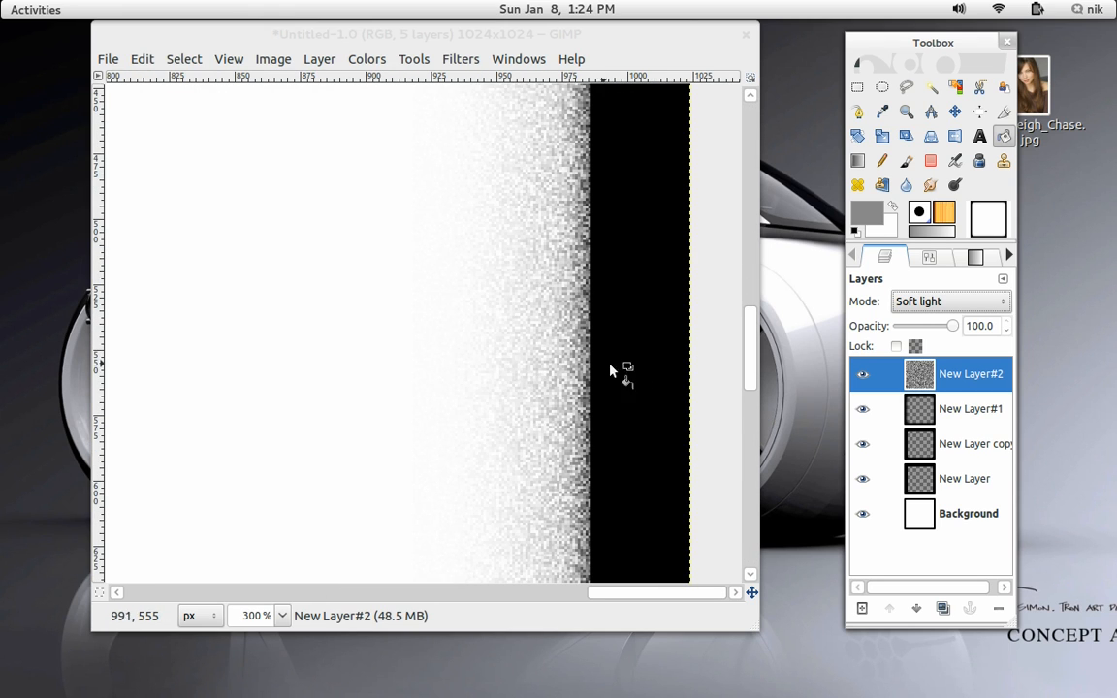
scroll(689, 369, "down", 6)
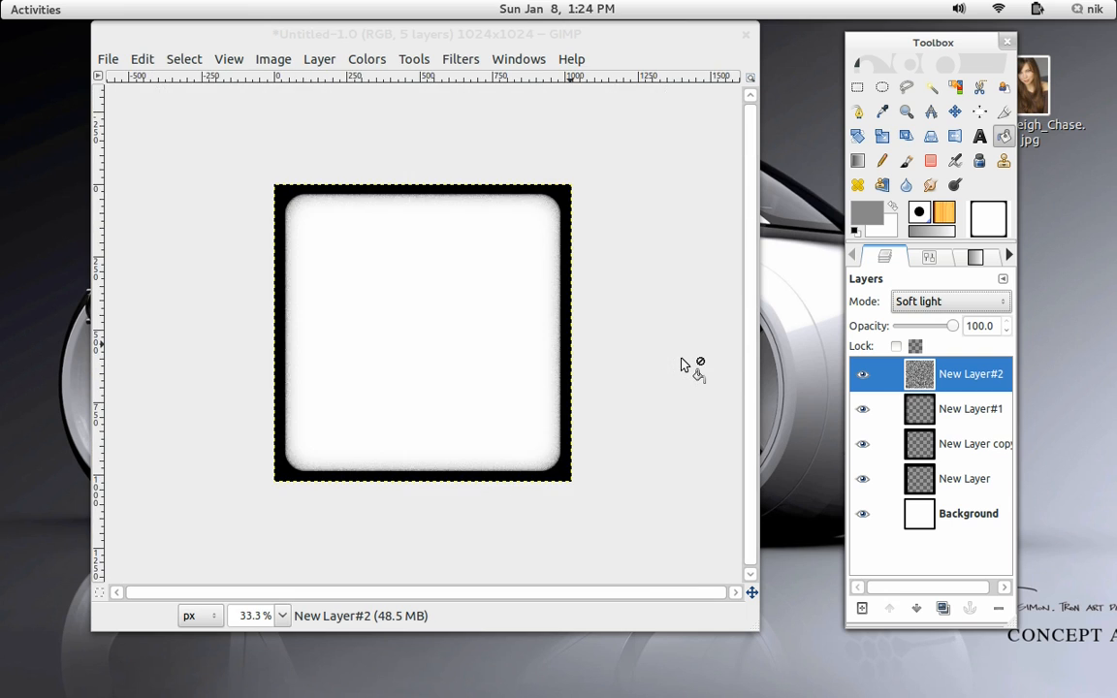
scroll(680, 364, "up", 1)
scroll(681, 365, "down", 1)
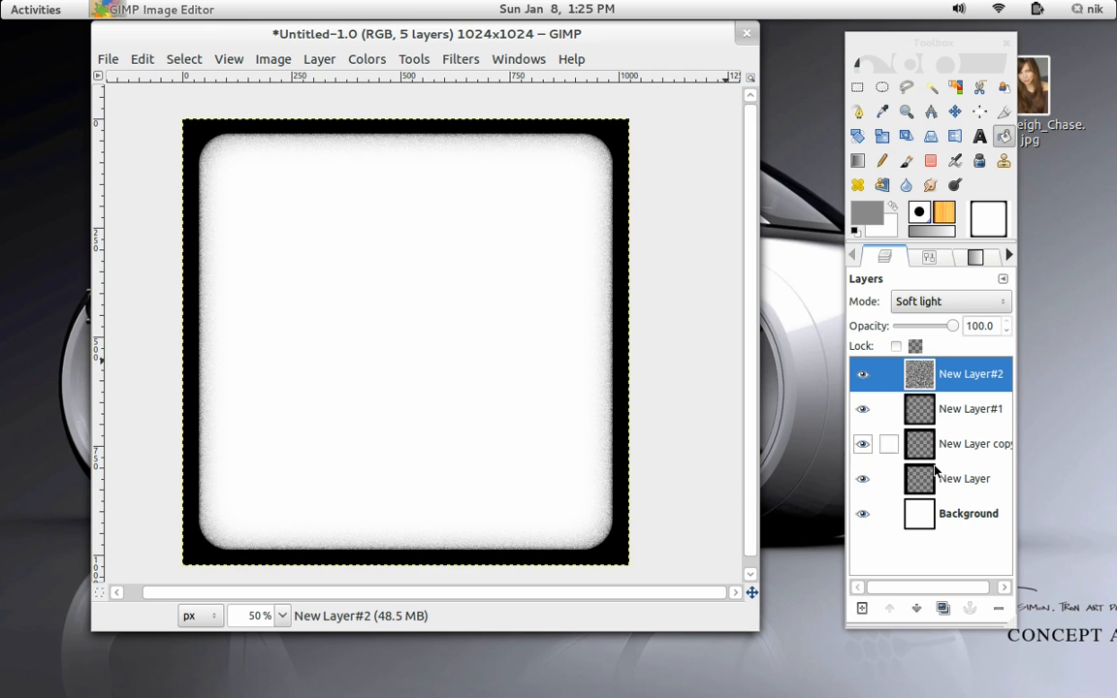
Add another new transparent layer at the top of the stack.
left_click(863, 608)
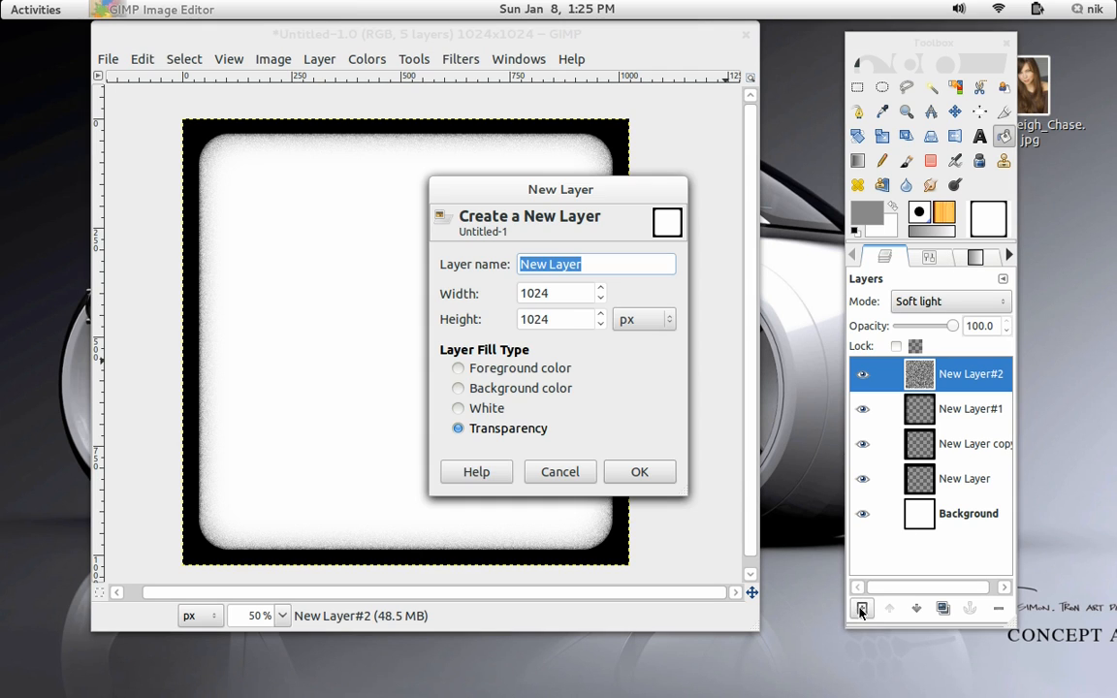
left_click(658, 480)
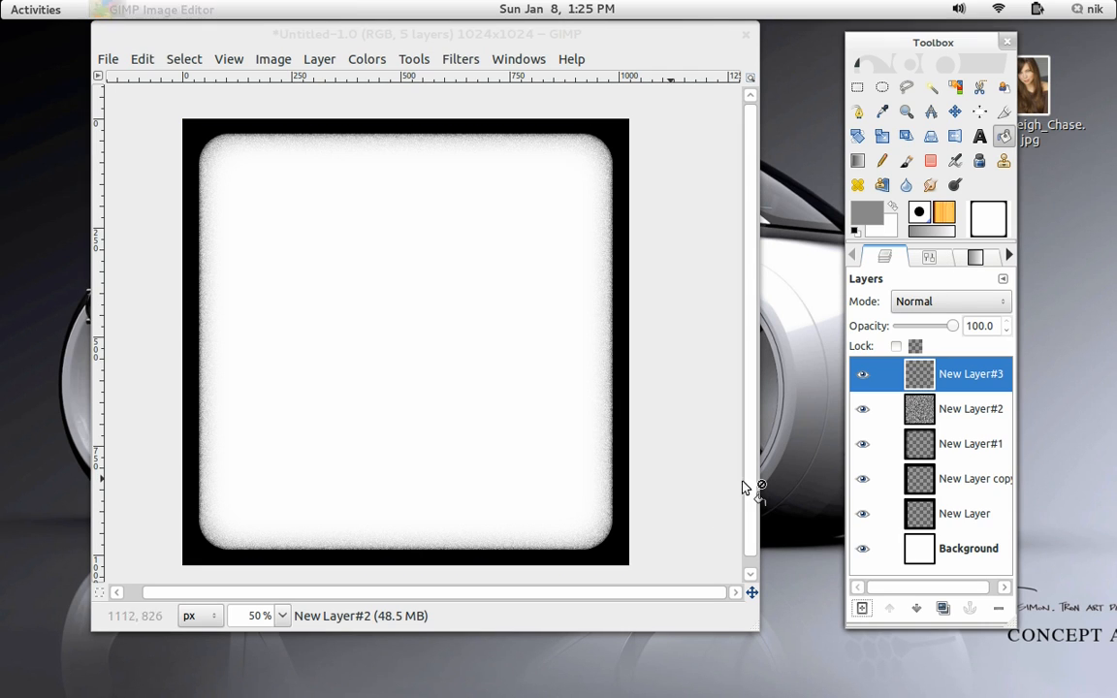
Pick the GIMP Brush#42 grunge brush, activate the Paintbrush tool and set the foreground color to black.
left_click(922, 212)
scroll(930, 406, "down", 10)
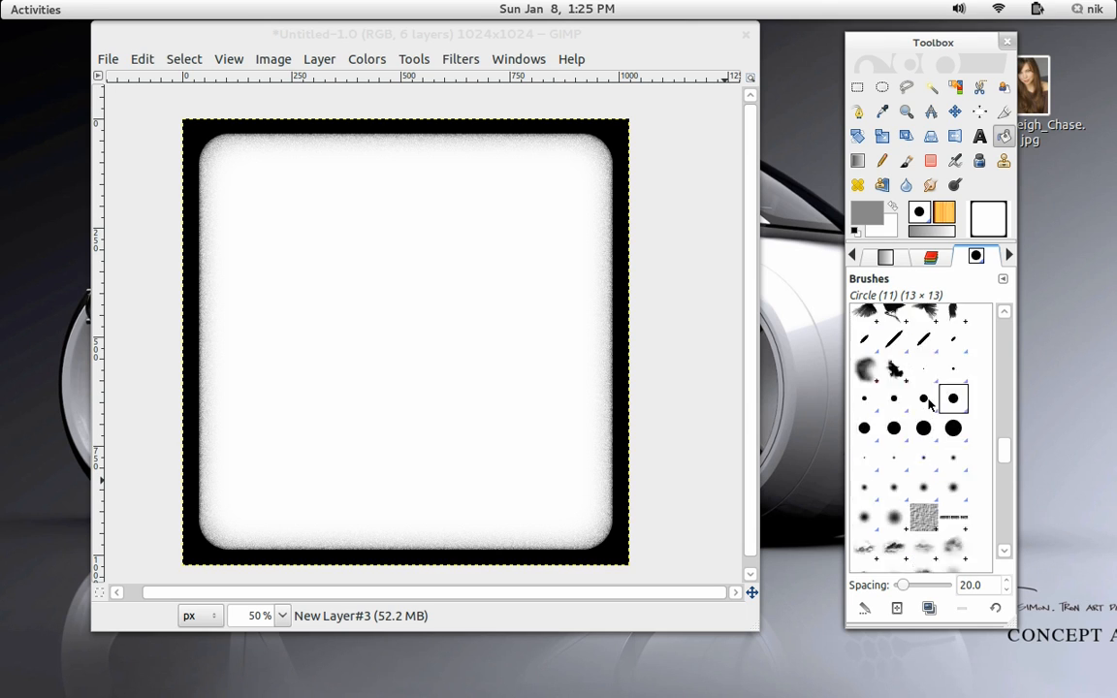
scroll(929, 407, "down", 5)
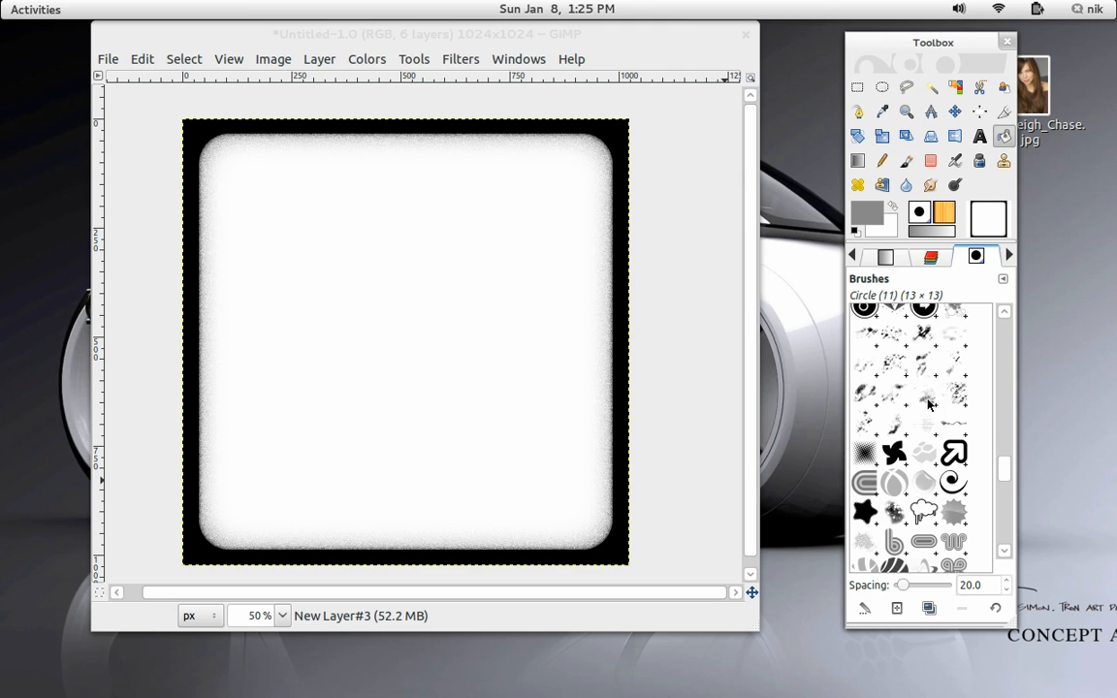
left_click(926, 369)
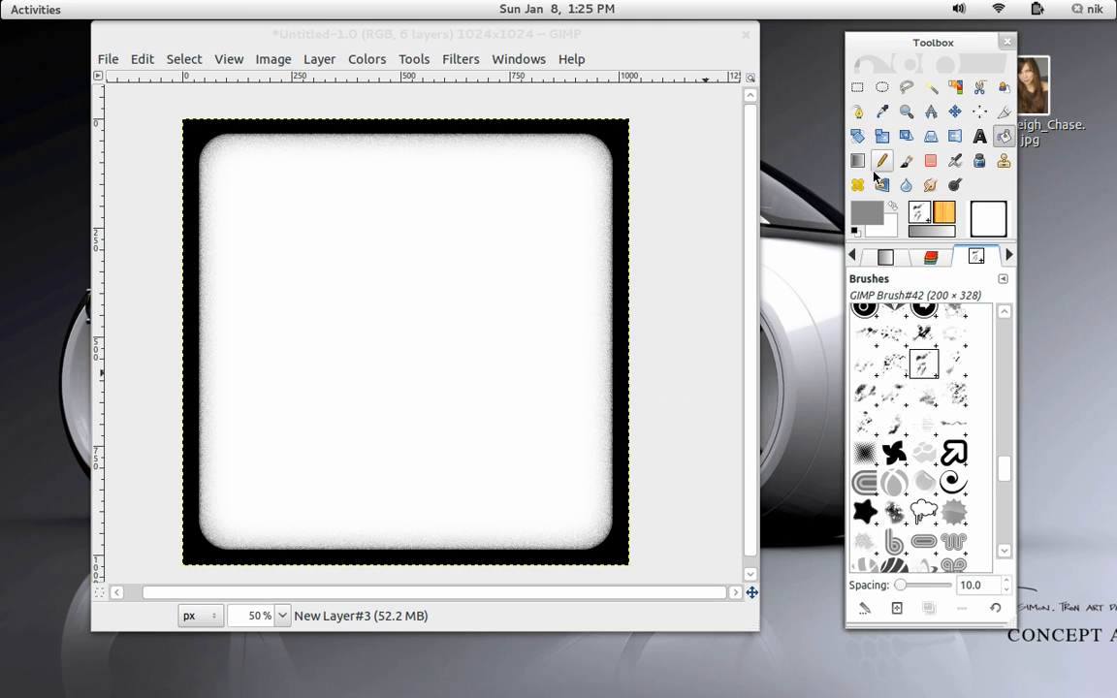
left_click(906, 163)
left_click(866, 212)
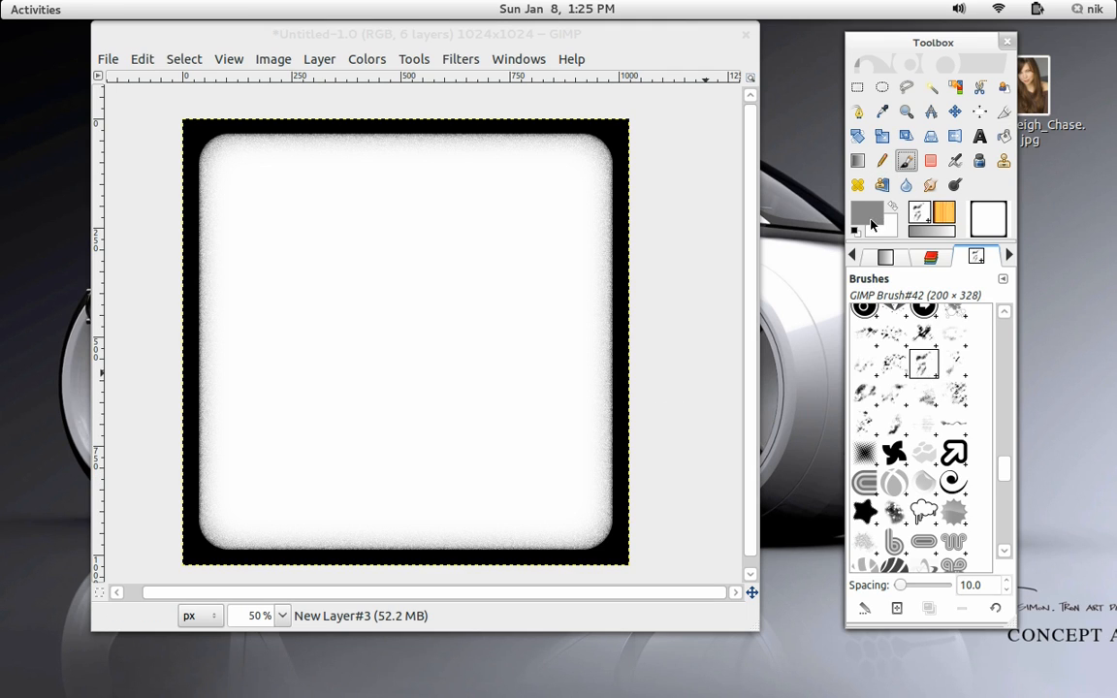
left_click_drag(178, 225, 5, 312)
left_click(442, 324)
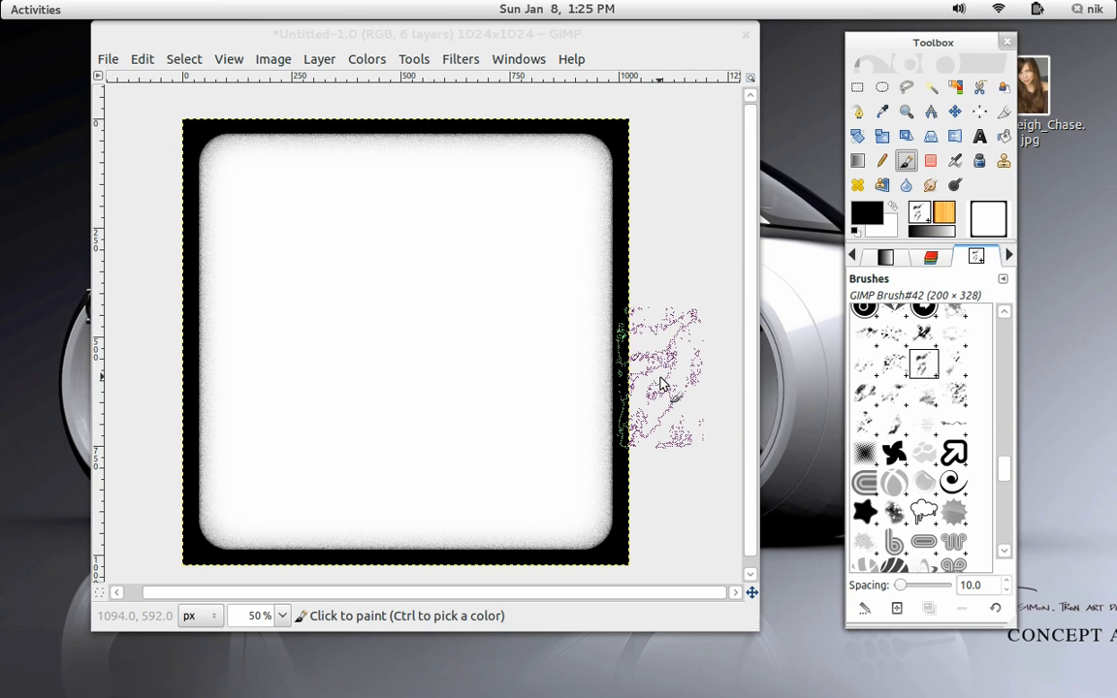
Stamp the black grunge brush along the border's lower-left and right inner edges on the new layer.
scroll(643, 374, "up", 15)
mouse_move(641, 367)
left_mouse_down()
mouse_move(639, 302)
mouse_move(643, 335)
left_mouse_up()
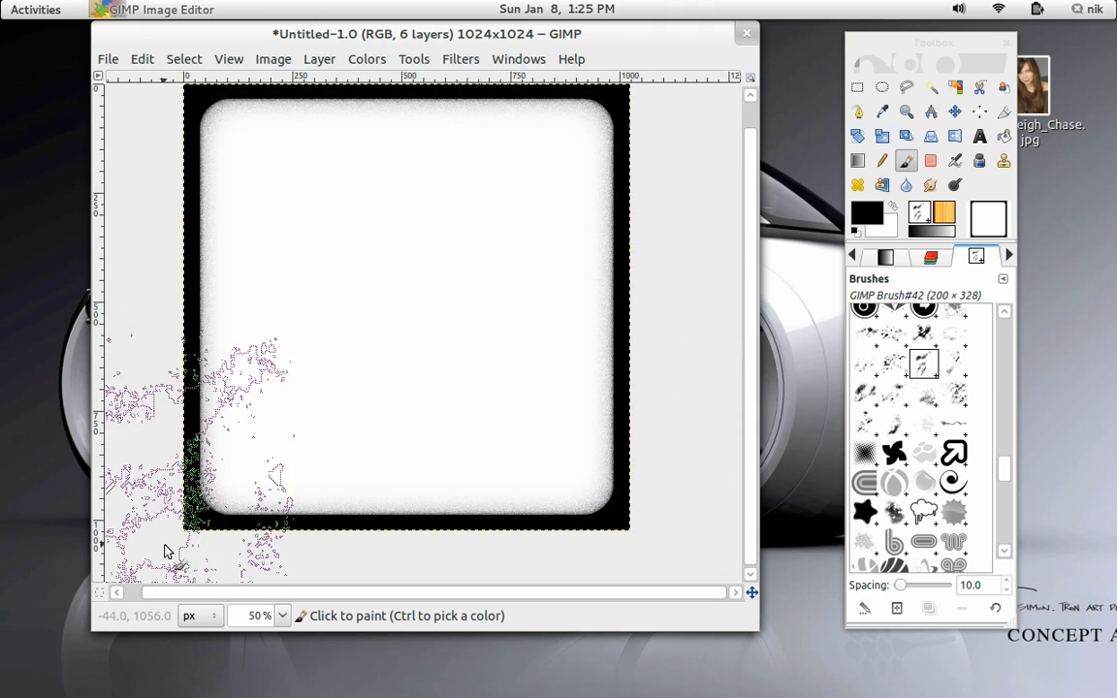
left_click(854, 256)
left_click(855, 256)
left_click(855, 256)
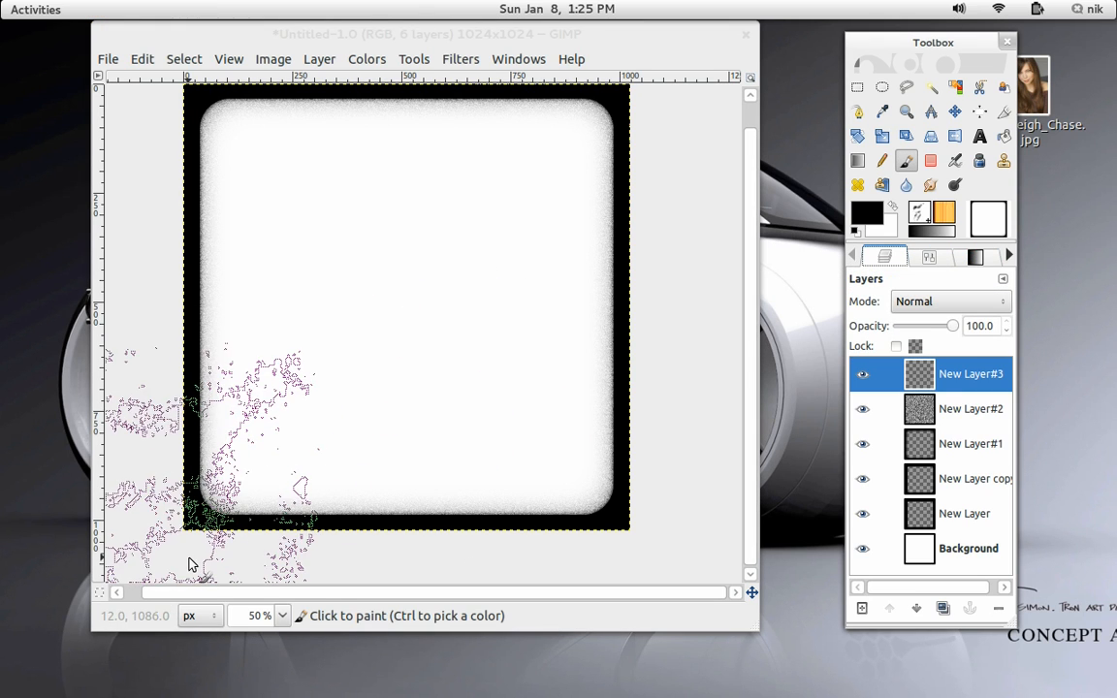
left_click(191, 567)
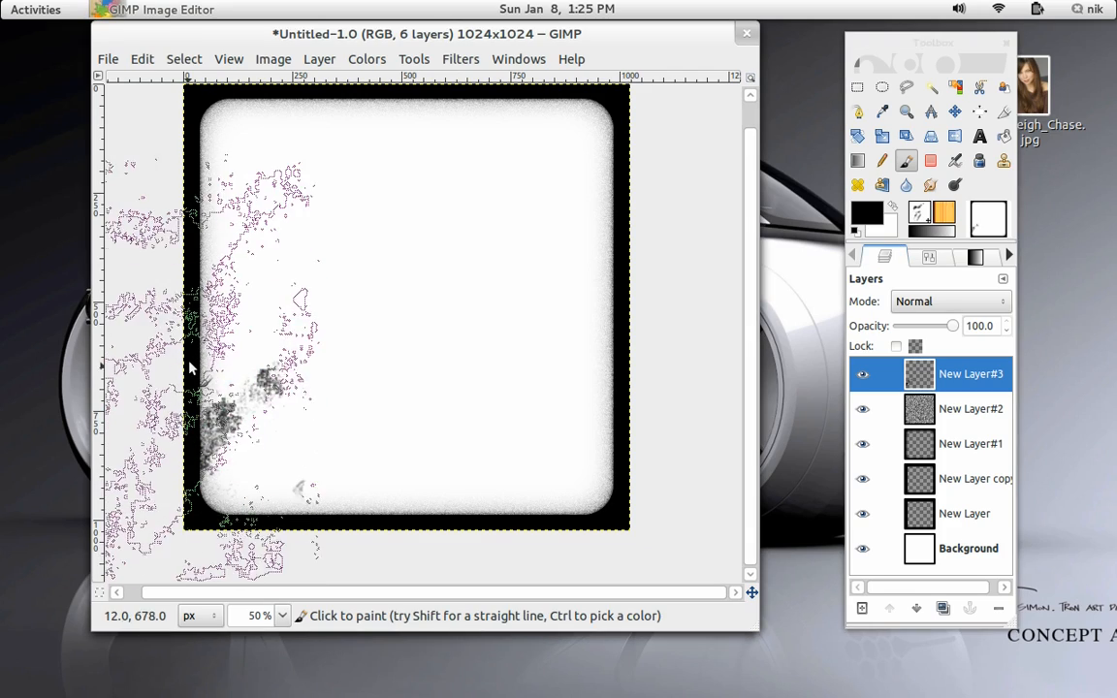
left_click(126, 305)
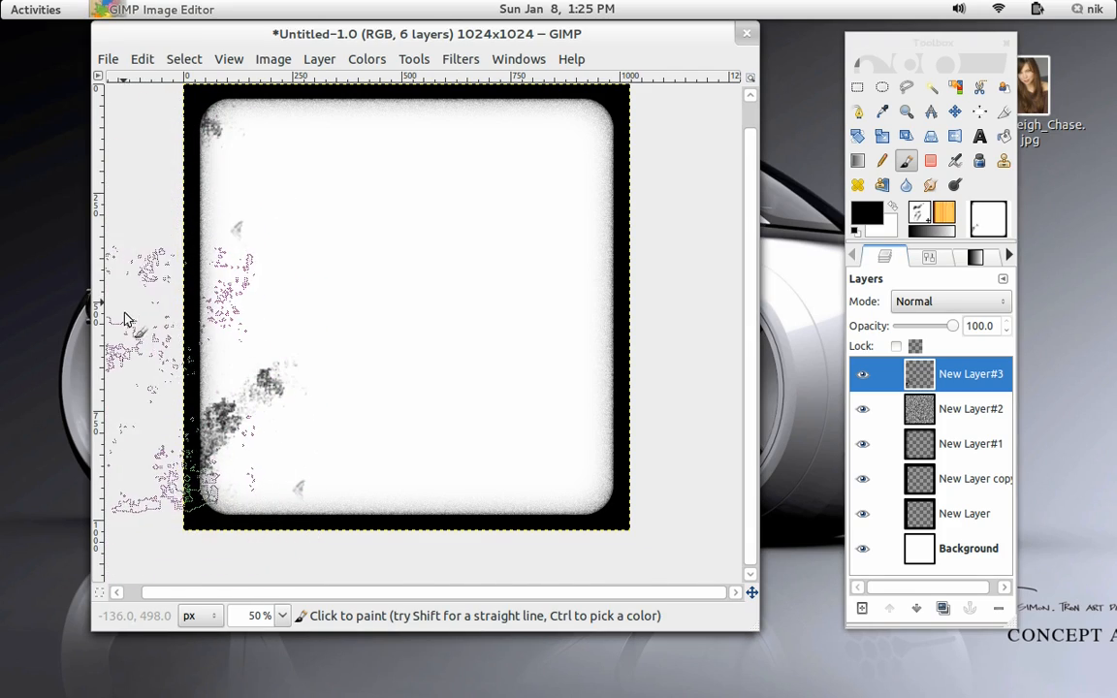
left_click(709, 485)
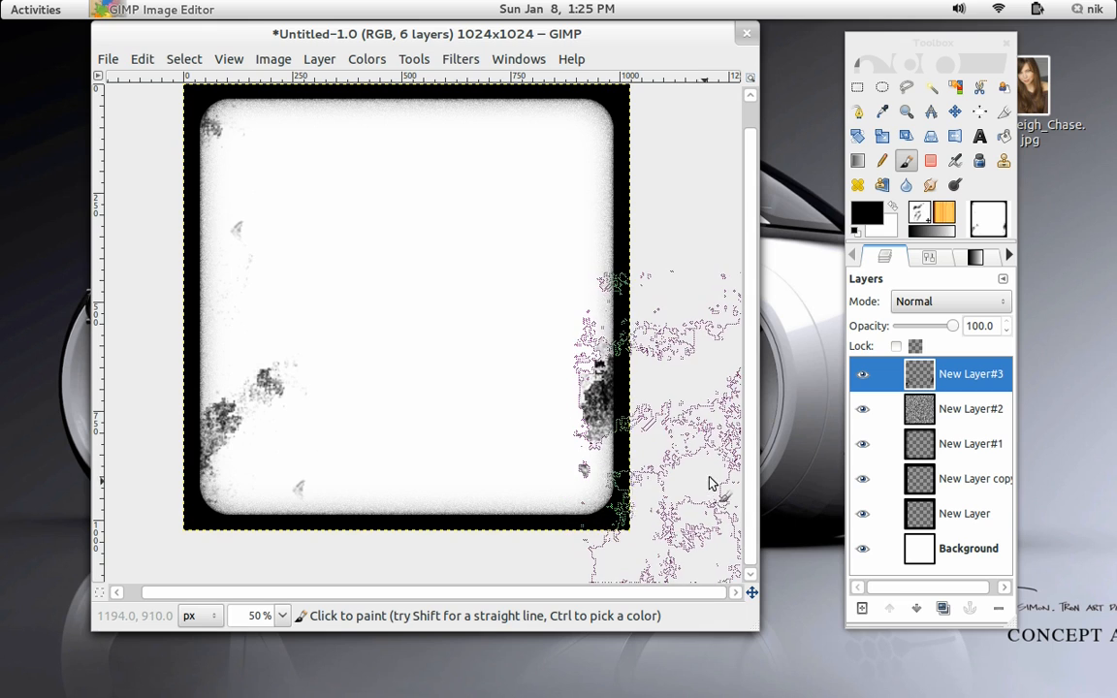
Switch the paintbrush to GIMP Brush#44 and paint grunge along the border's upper right edge.
left_click(931, 257)
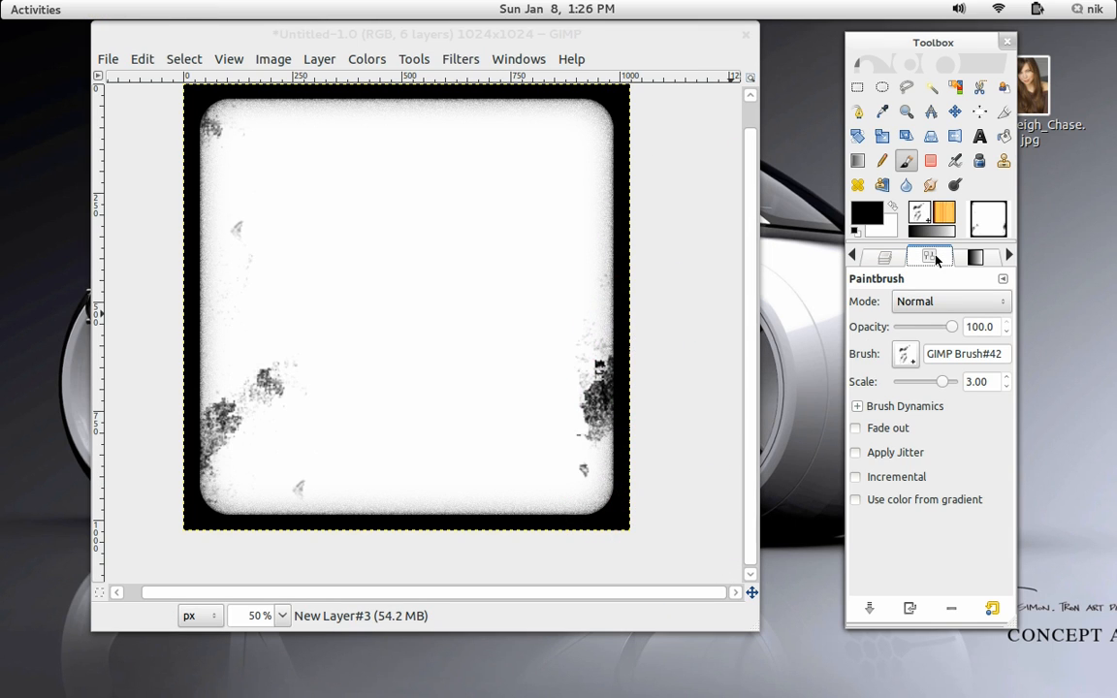
left_click(906, 355)
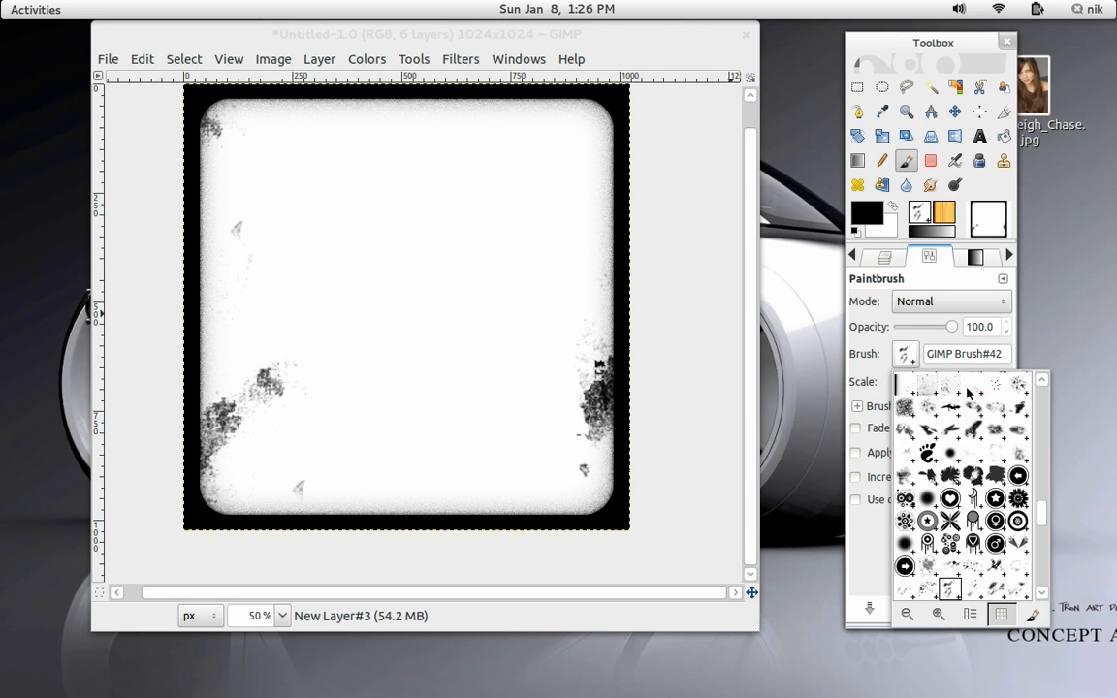
scroll(966, 502, "down", 2)
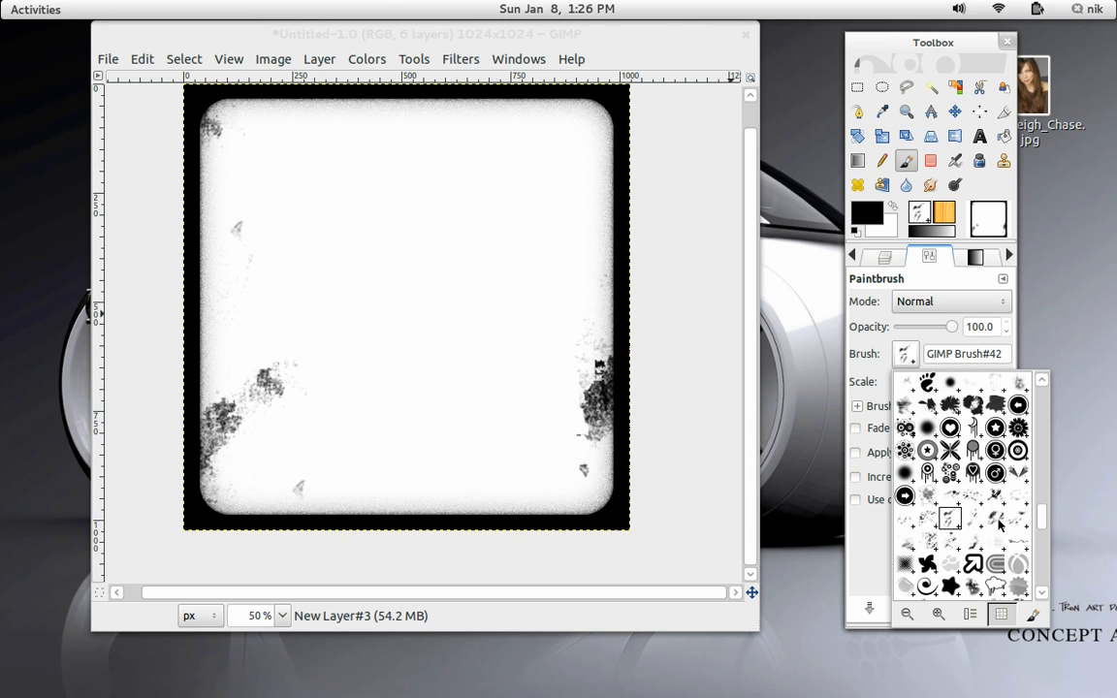
left_click(999, 524)
left_click(709, 244)
left_click_drag(708, 247, 698, 410)
left_click(705, 290)
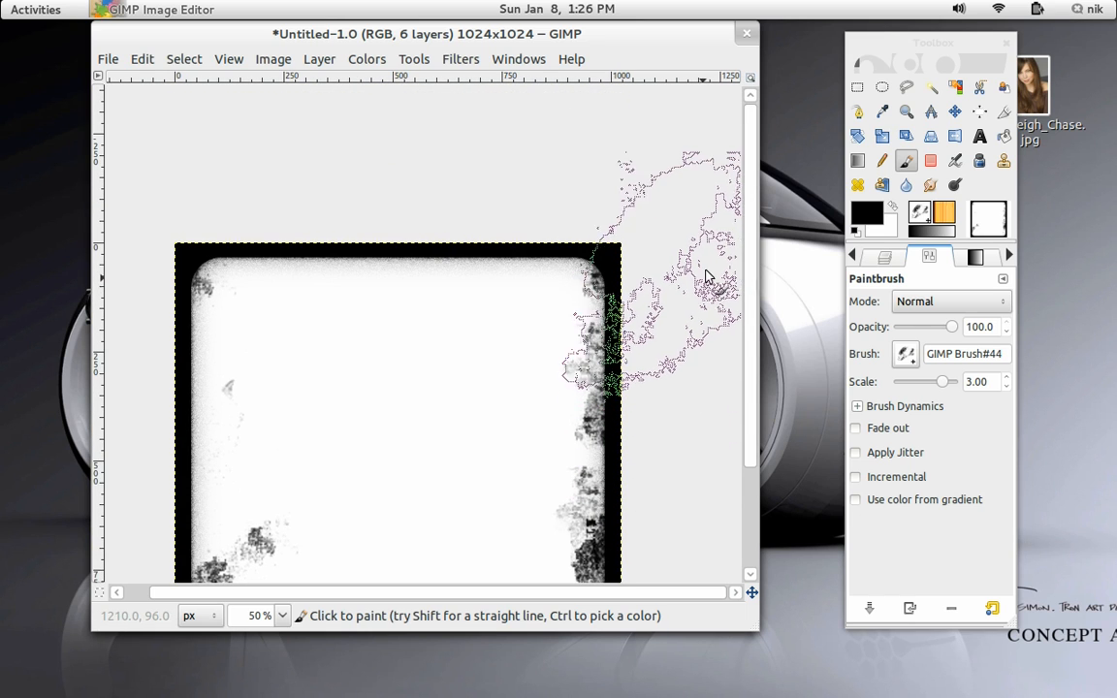
Select GIMP Brush#4 as the paintbrush's brush.
left_click(916, 356)
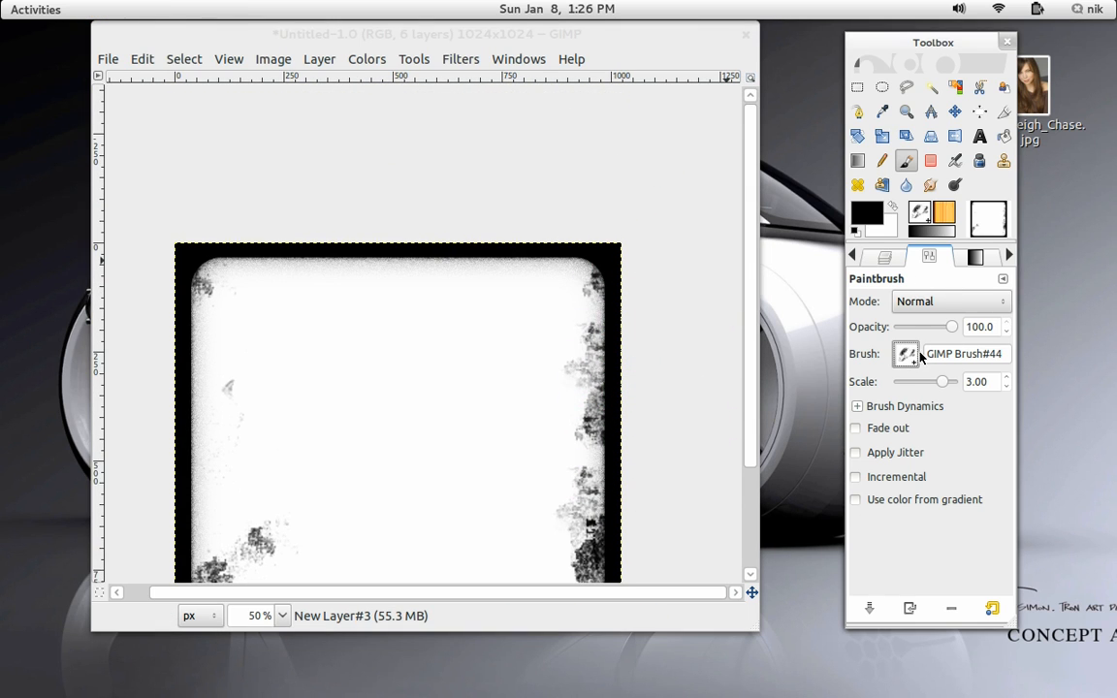
left_click(918, 215)
left_click(919, 216)
left_click(956, 337)
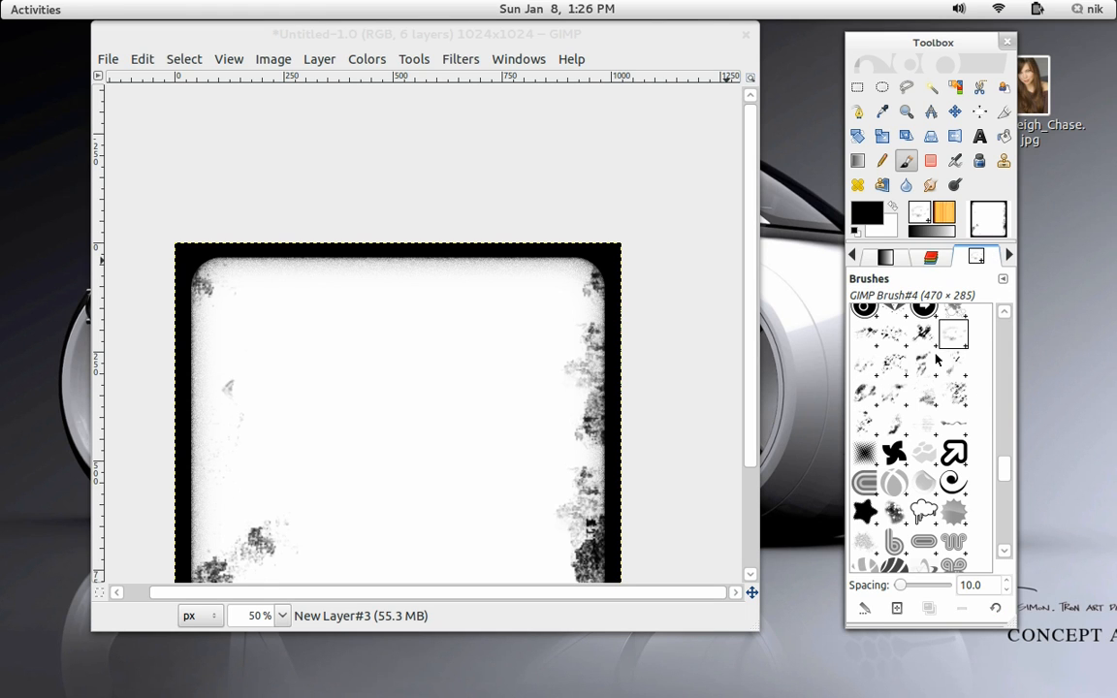
Stamp the GIMP Brush#4 grunge brush along the border's upper edge and top-left corner.
left_click(650, 179)
left_click_drag(645, 167, 736, 224)
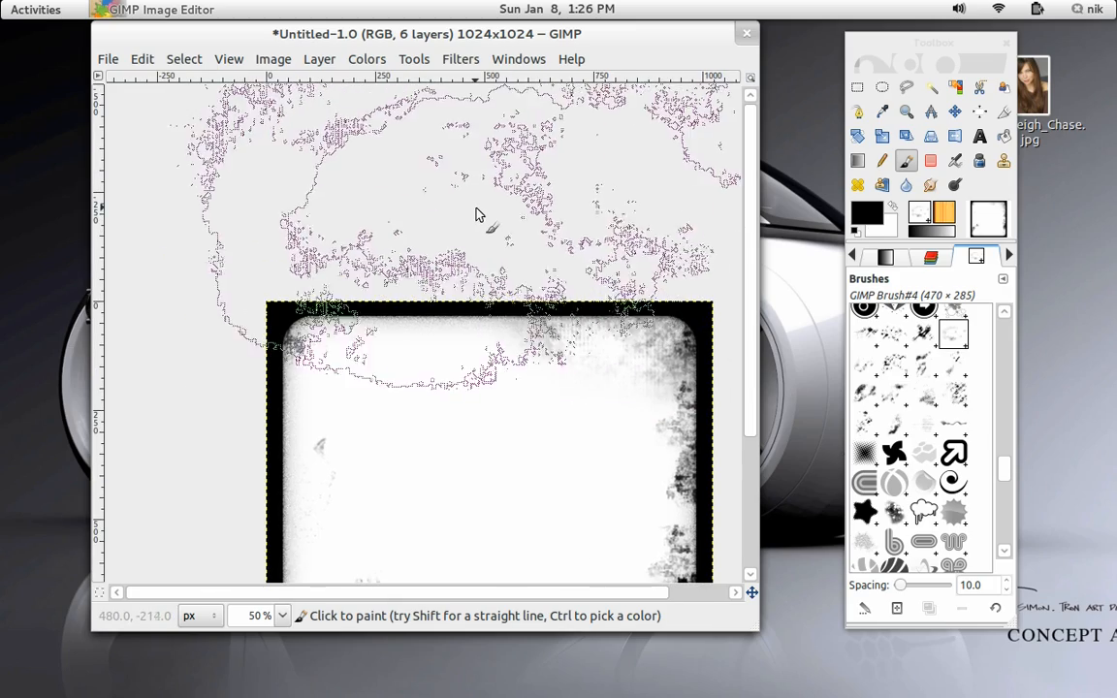
left_click_drag(403, 237, 454, 180)
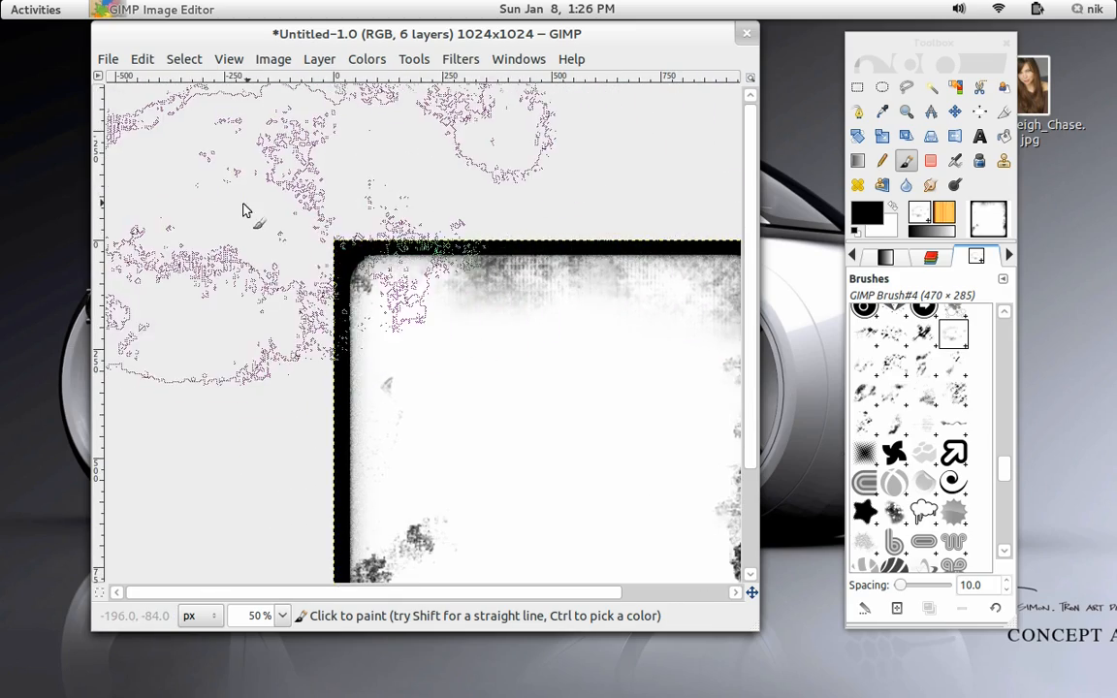
Stamp the same grunge brush along the border's lower-left corner and bottom edge.
scroll(232, 279, "down", 5)
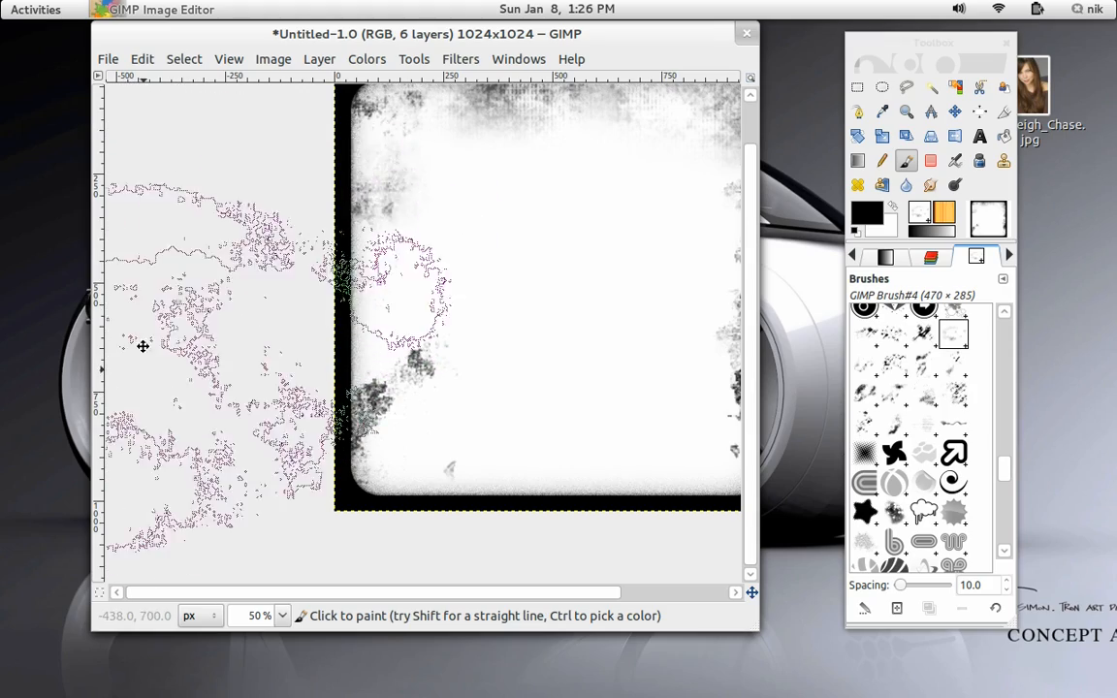
left_click_drag(143, 346, 137, 214)
left_click(510, 471)
left_click_drag(502, 472, 353, 468)
left_click(578, 470)
left_click_drag(527, 490, 724, 602)
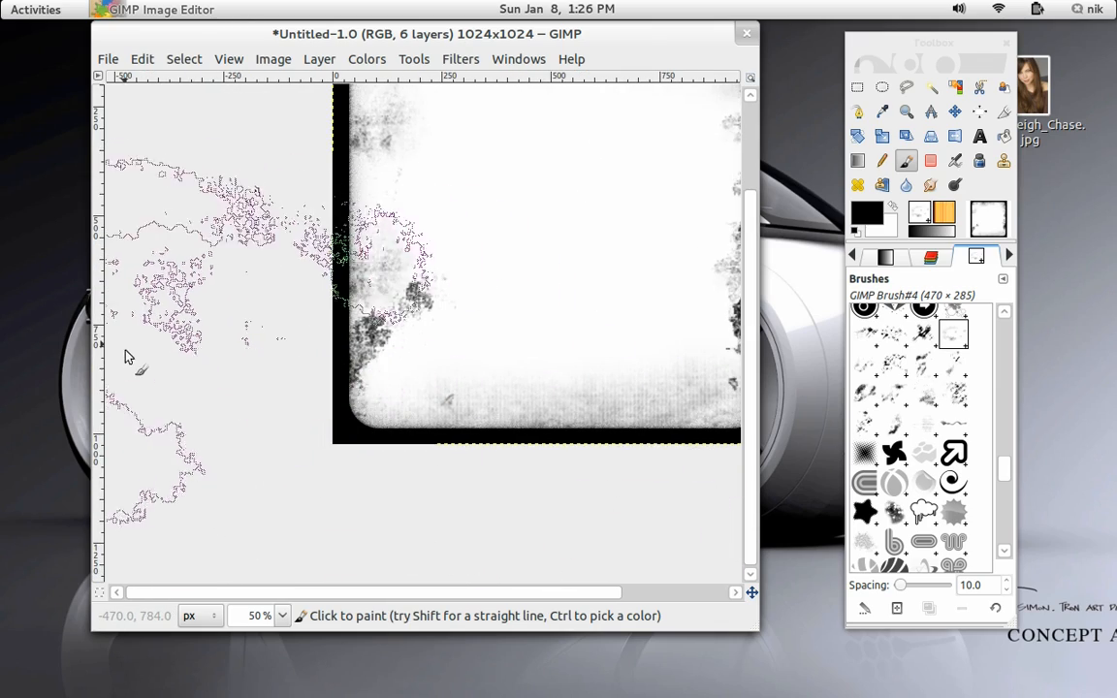
scroll(238, 371, "up", 2, "ctrl")
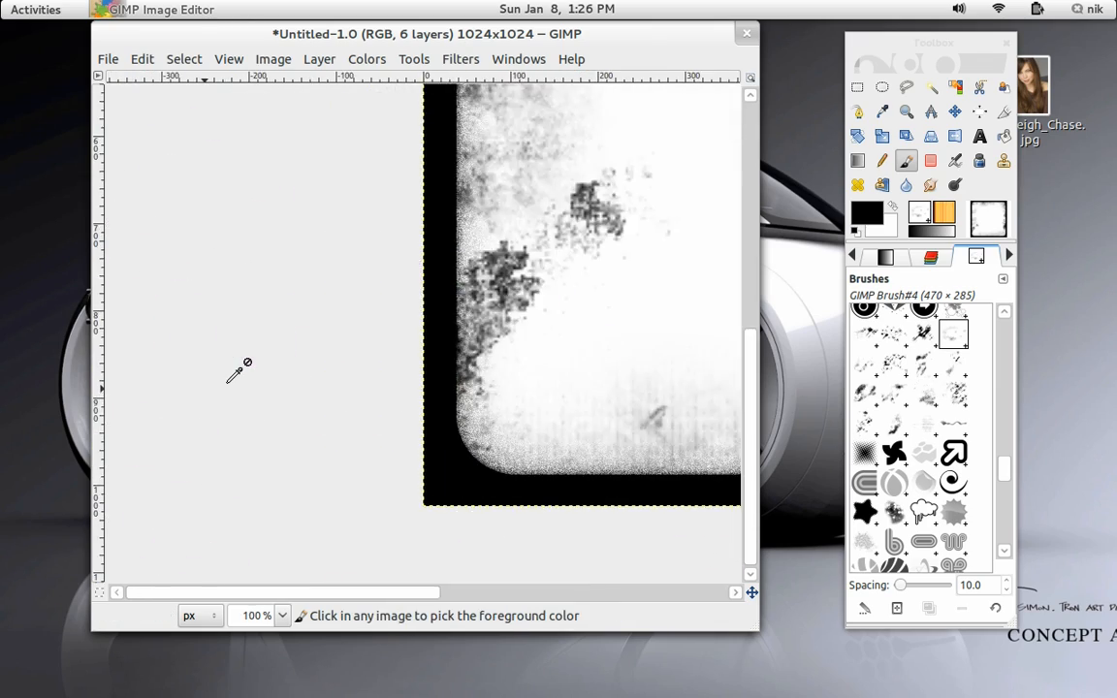
scroll(379, 324, "up", 1, "ctrl")
scroll(379, 324, "down", 3, "ctrl")
mouse_move(425, 399)
left_mouse_down()
mouse_move(438, 283)
mouse_move(421, 264)
left_mouse_up()
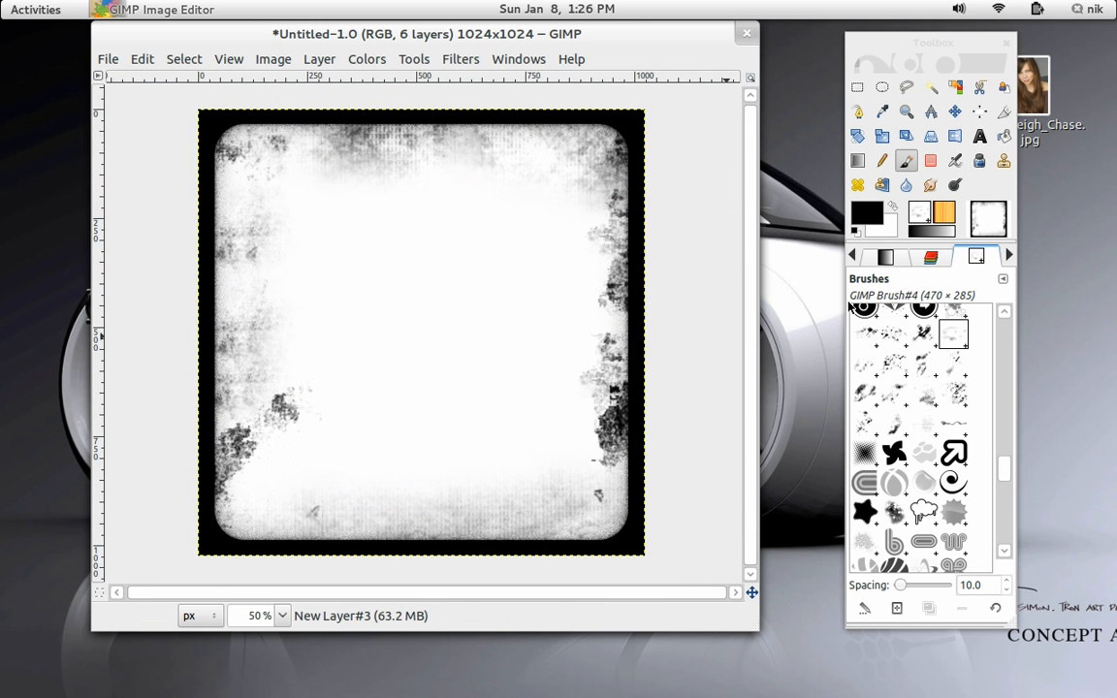
Select the Circle (17) brush for the paintbrush.
scroll(926, 342, "up", 5)
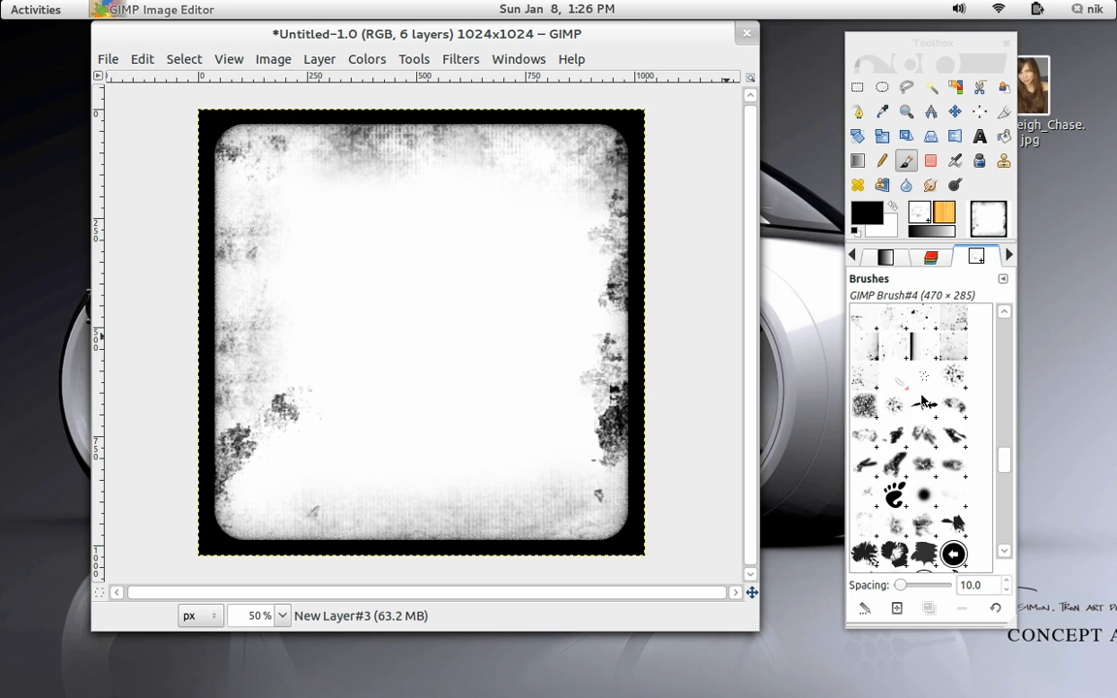
scroll(924, 398, "up", 1)
left_click(924, 427)
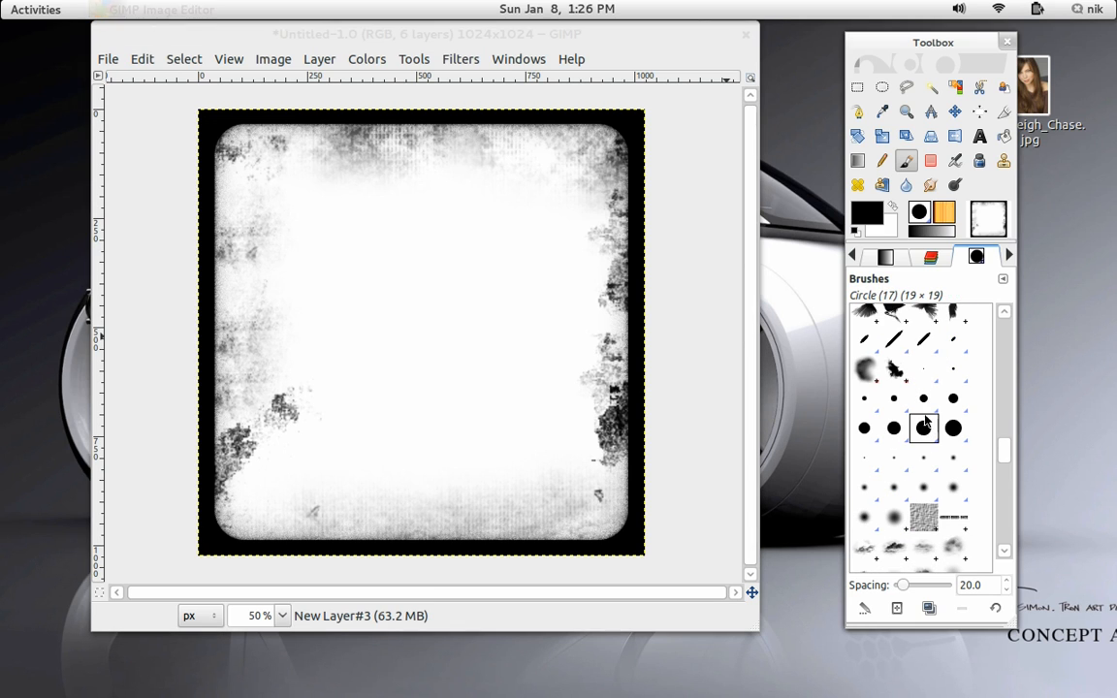
Move New Layer#3 down to just above the Background and set its opacity to 66.7.
left_click(854, 256)
left_click(855, 256)
left_click(855, 256)
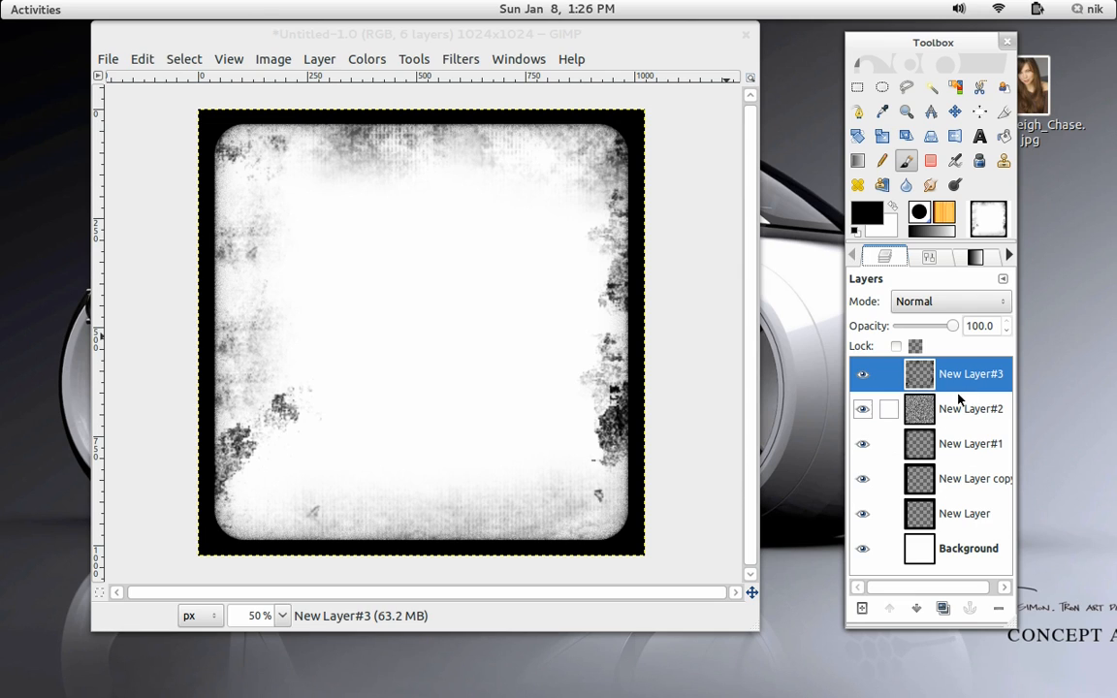
left_click_drag(964, 383, 955, 539)
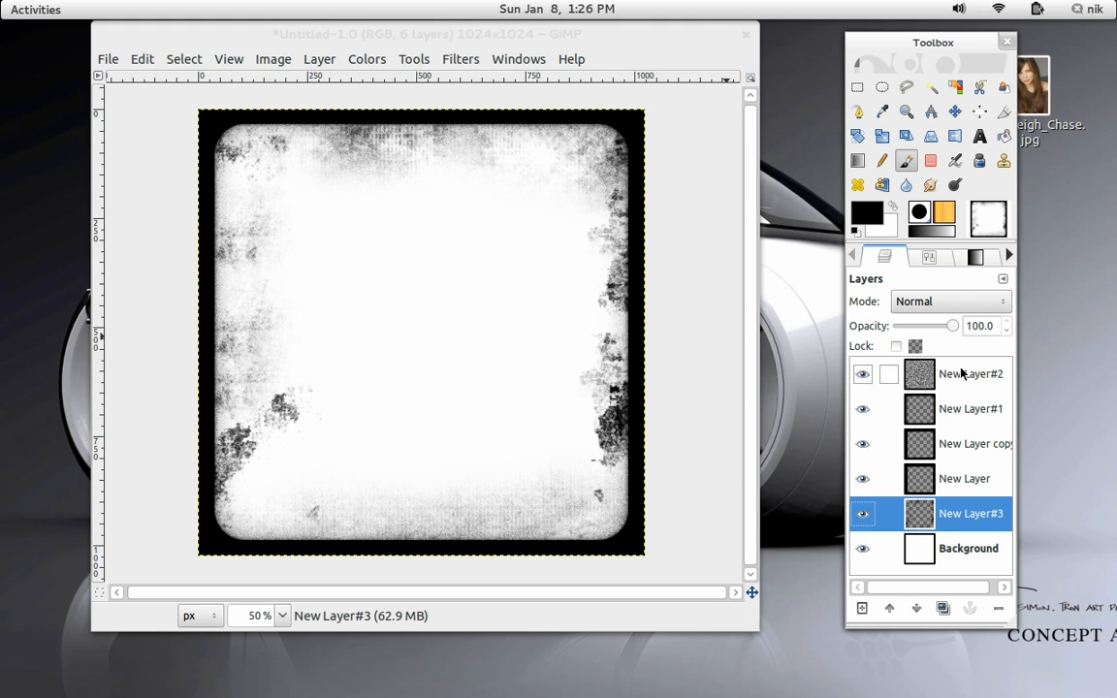
mouse_move(946, 330)
left_mouse_down()
mouse_move(907, 330)
mouse_move(939, 330)
left_mouse_up()
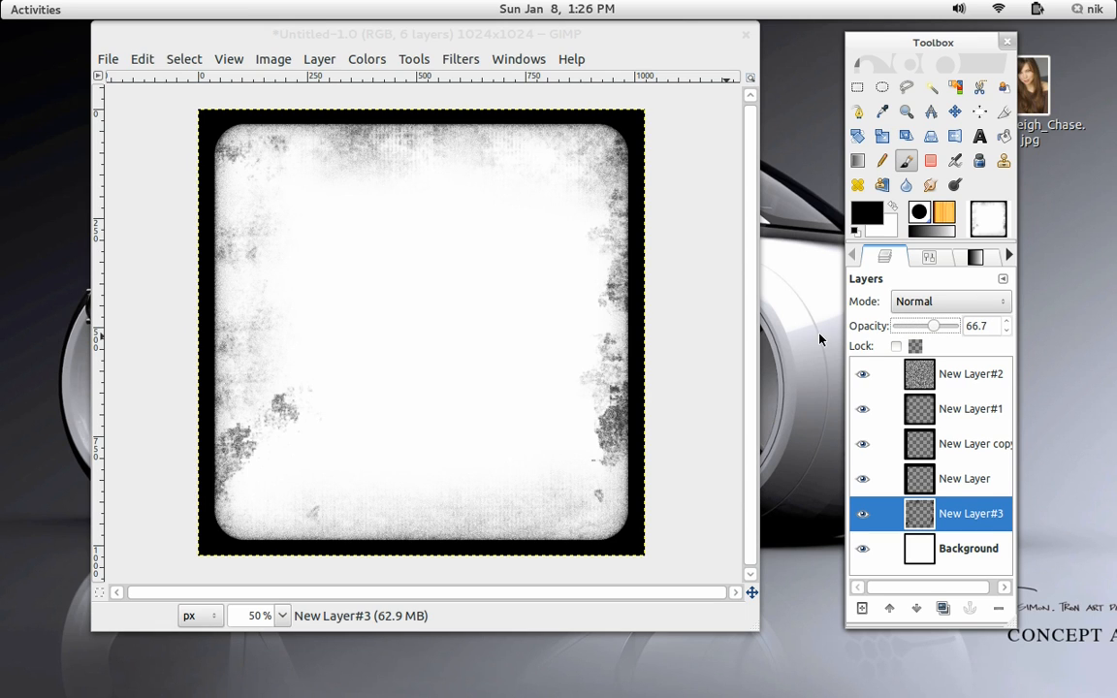
Drop the 08_Daveigh_Chase.jpg photo into the image, convert it to the RGB working space, and move its layer above the Background.
left_click_drag(1064, 100, 456, 329)
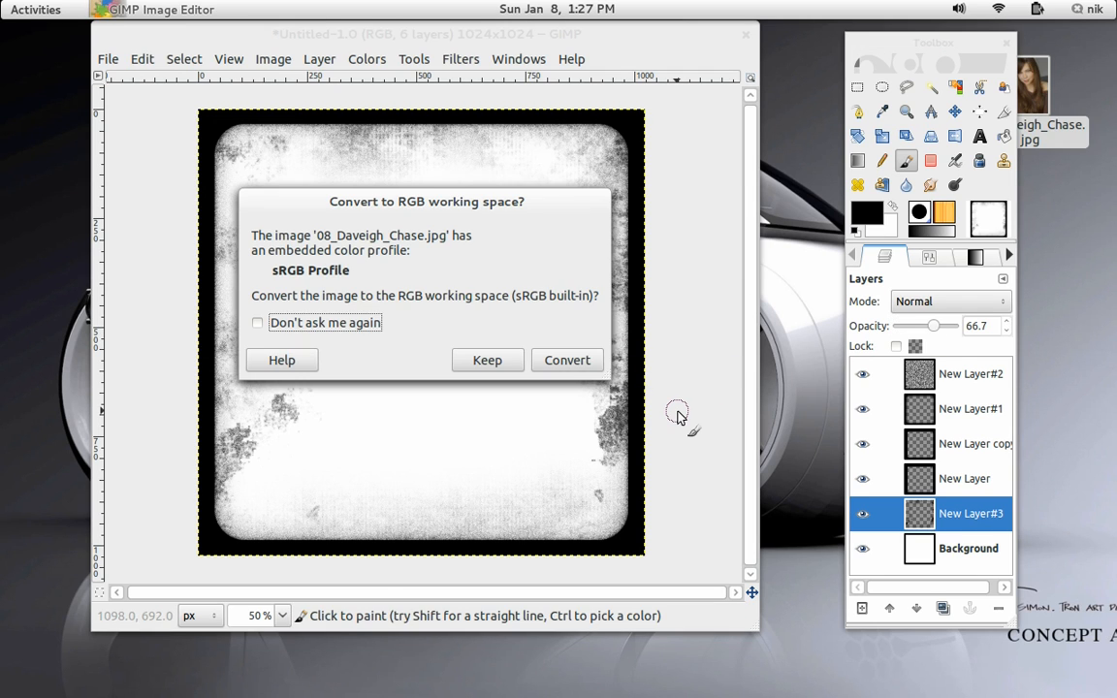
left_click(567, 361)
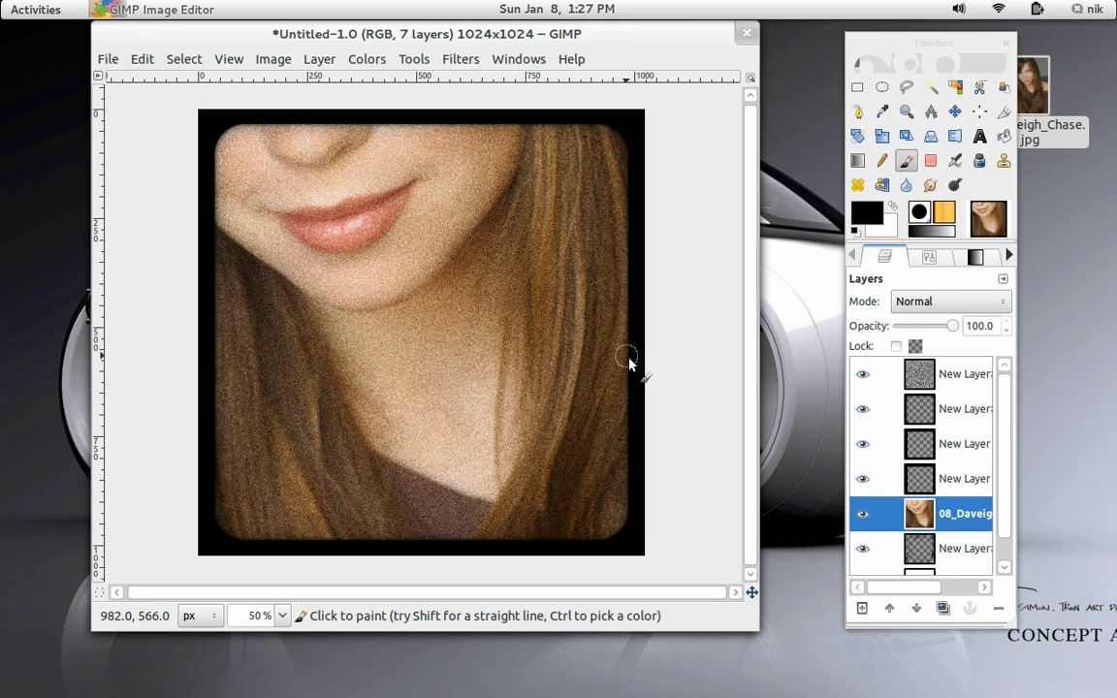
left_click_drag(970, 522, 973, 549)
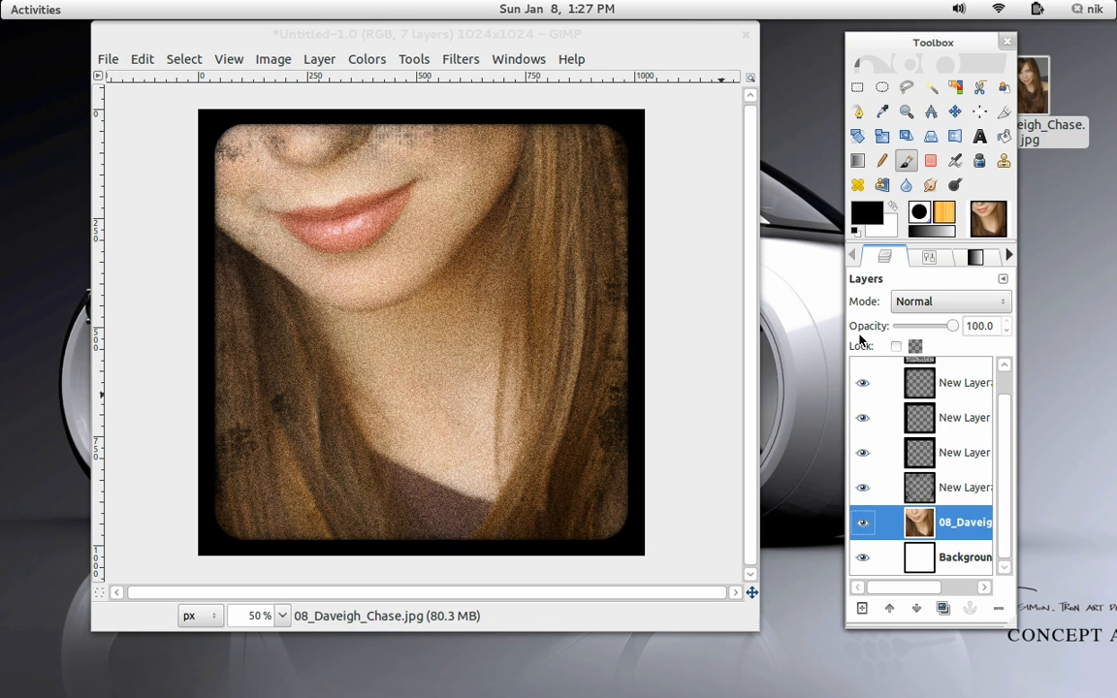
Scale the photo layer down with the Scale tool.
left_click(883, 138)
left_click(380, 267)
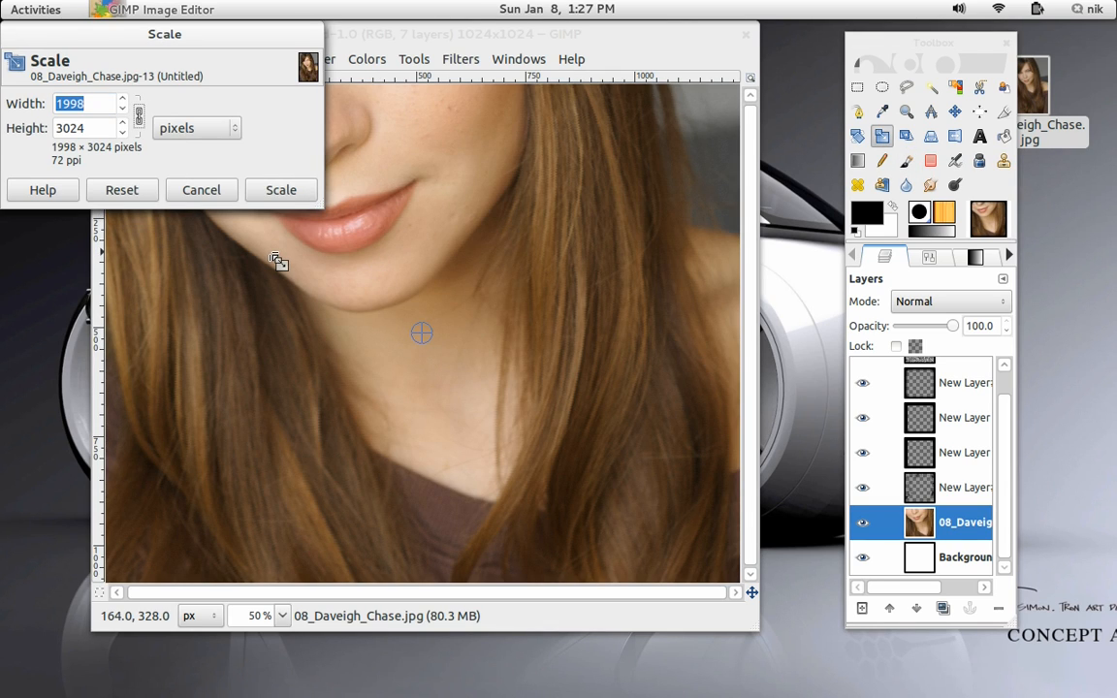
left_click_drag(279, 260, 381, 231)
left_click(291, 194)
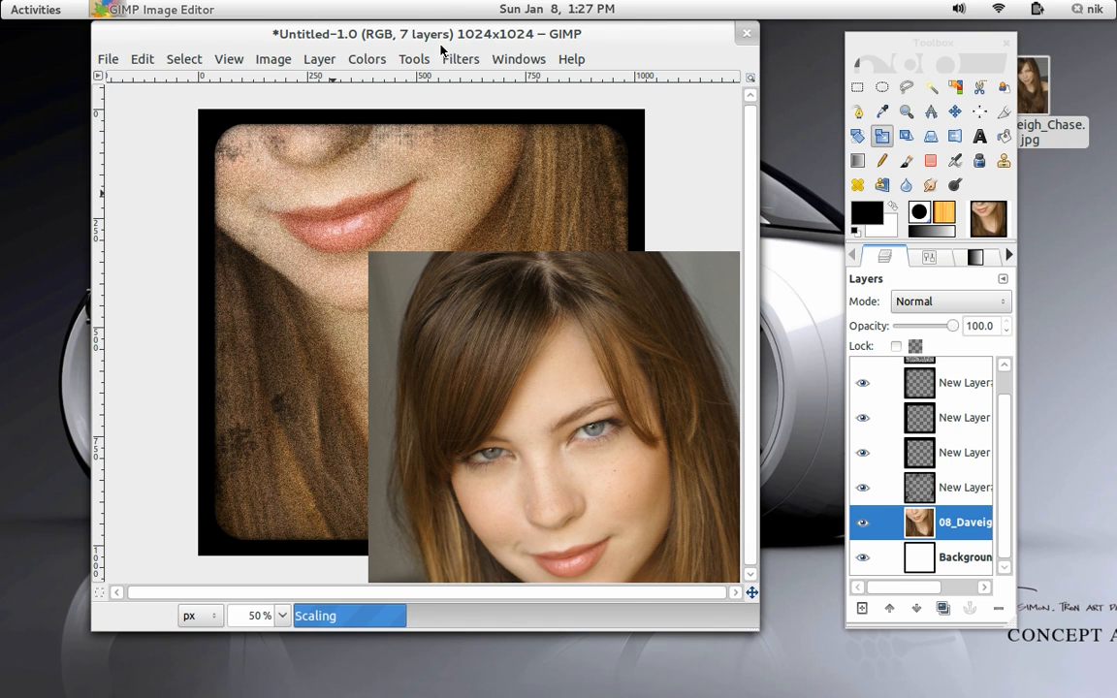
left_click_drag(441, 37, 444, 3)
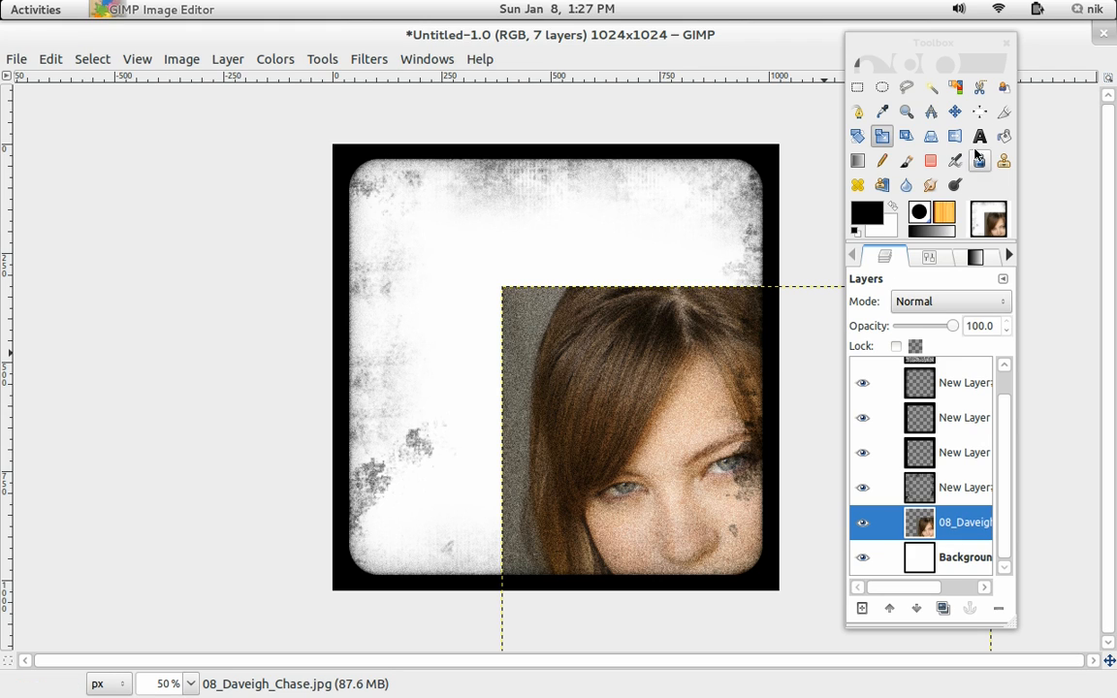
Set the Move tool to move the active layer and move the photo into the frame.
left_click(956, 111)
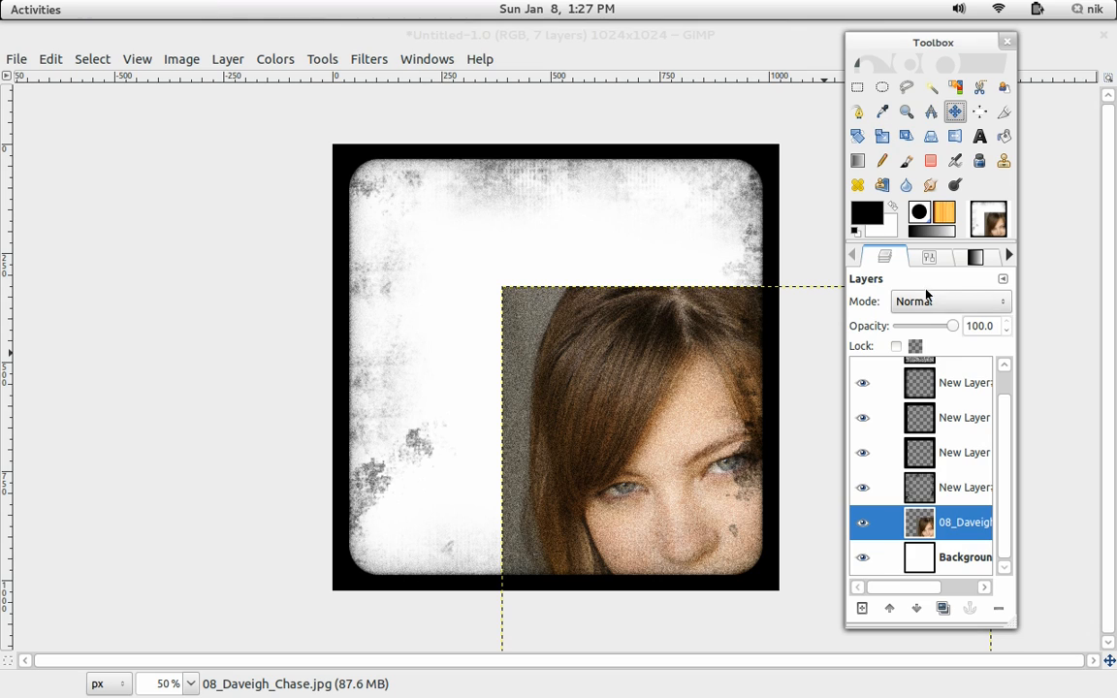
left_click(929, 257)
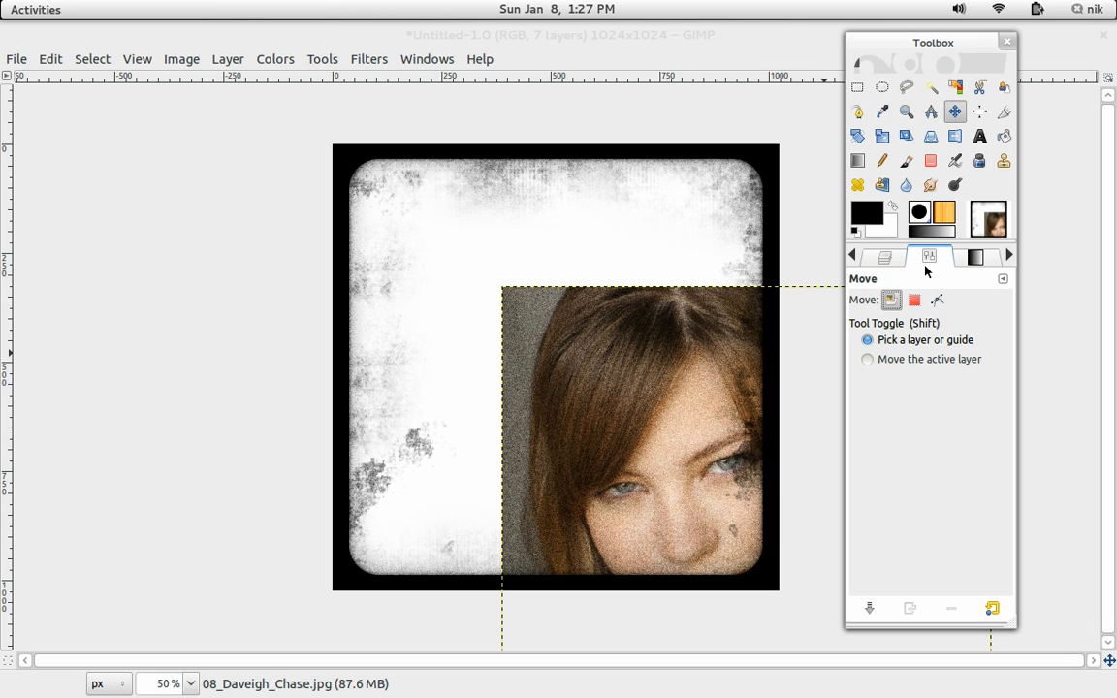
left_click(896, 365)
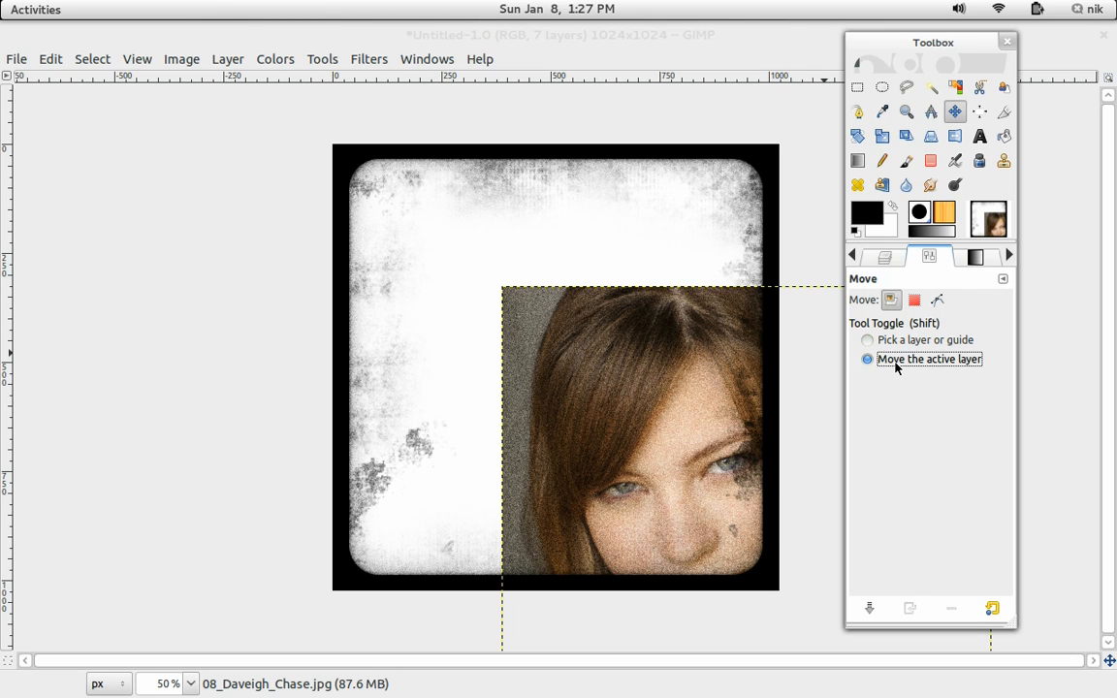
left_click_drag(674, 478, 393, 323)
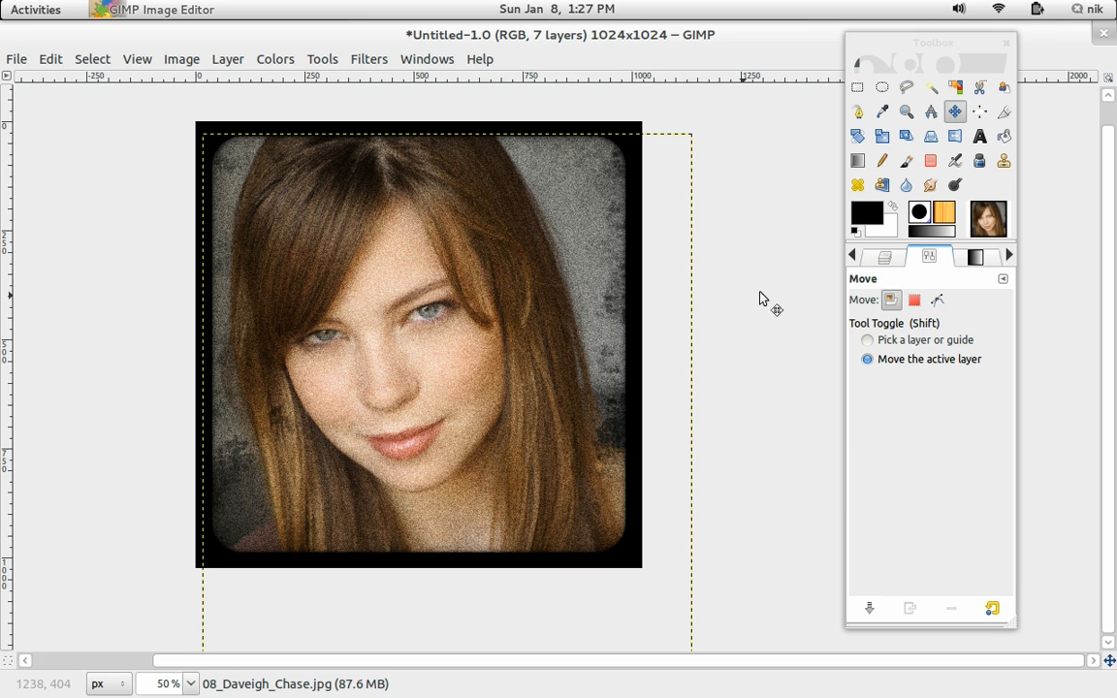
Scale the photo layer again to fit the frame and nudge it into position.
left_click(906, 137)
left_click(882, 136)
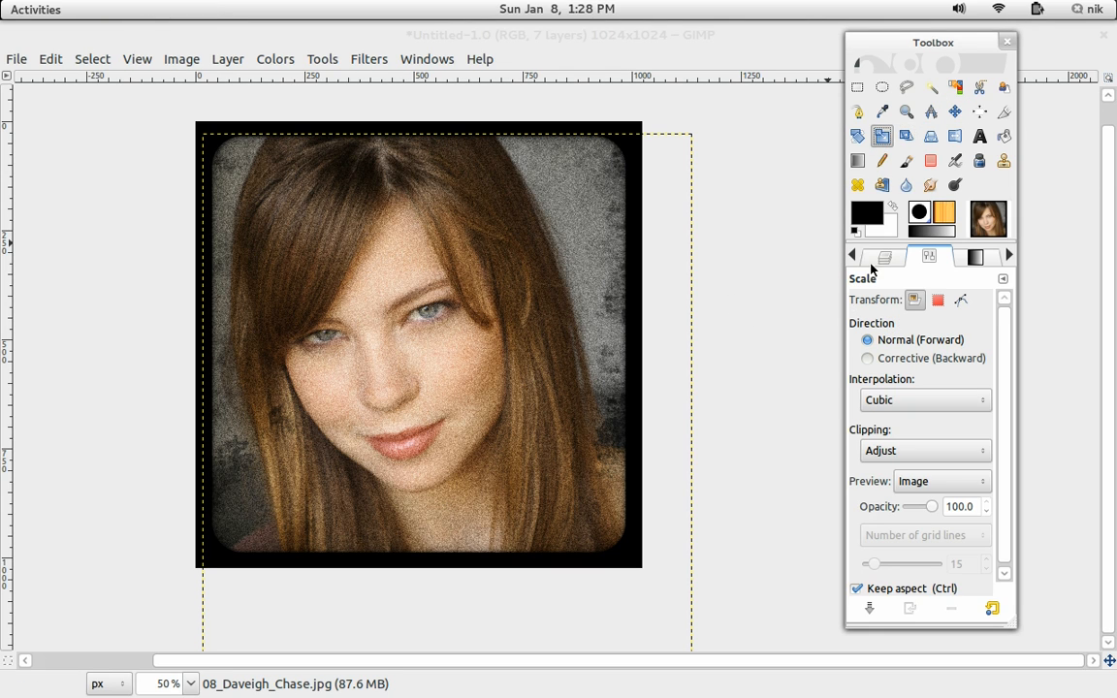
left_click_drag(594, 532, 482, 374)
left_click(281, 189)
key("m")
left_click_drag(442, 320, 436, 309)
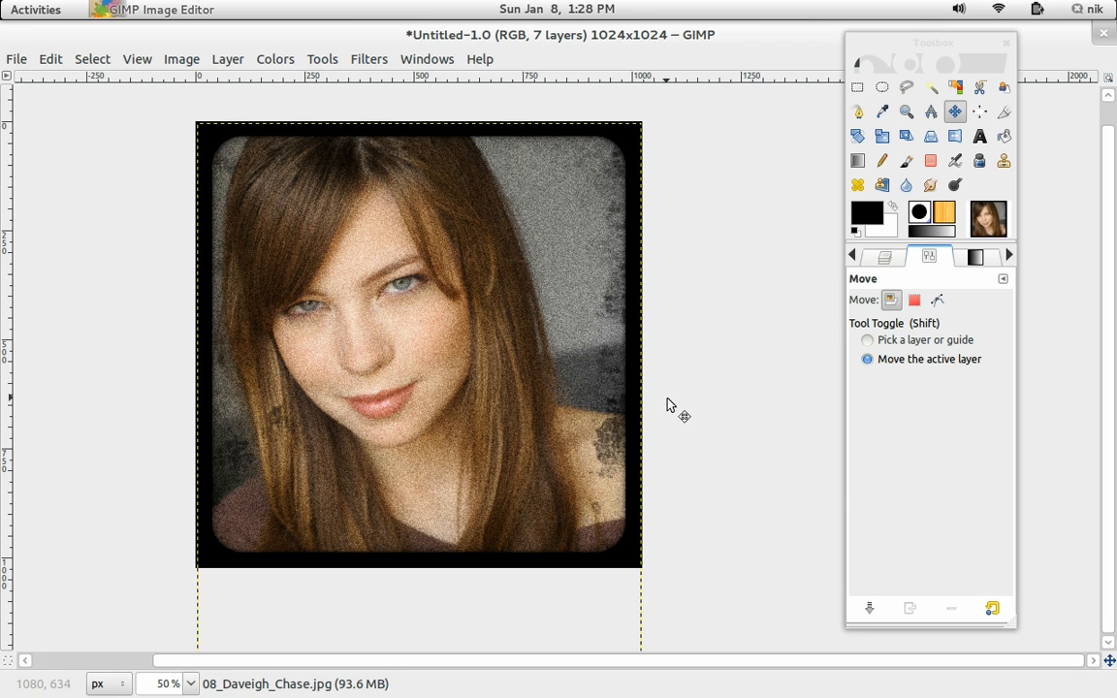
Select the top noise layer, New Layer#2, and draw a rounded rectangle selection inside the frame.
left_click(886, 259)
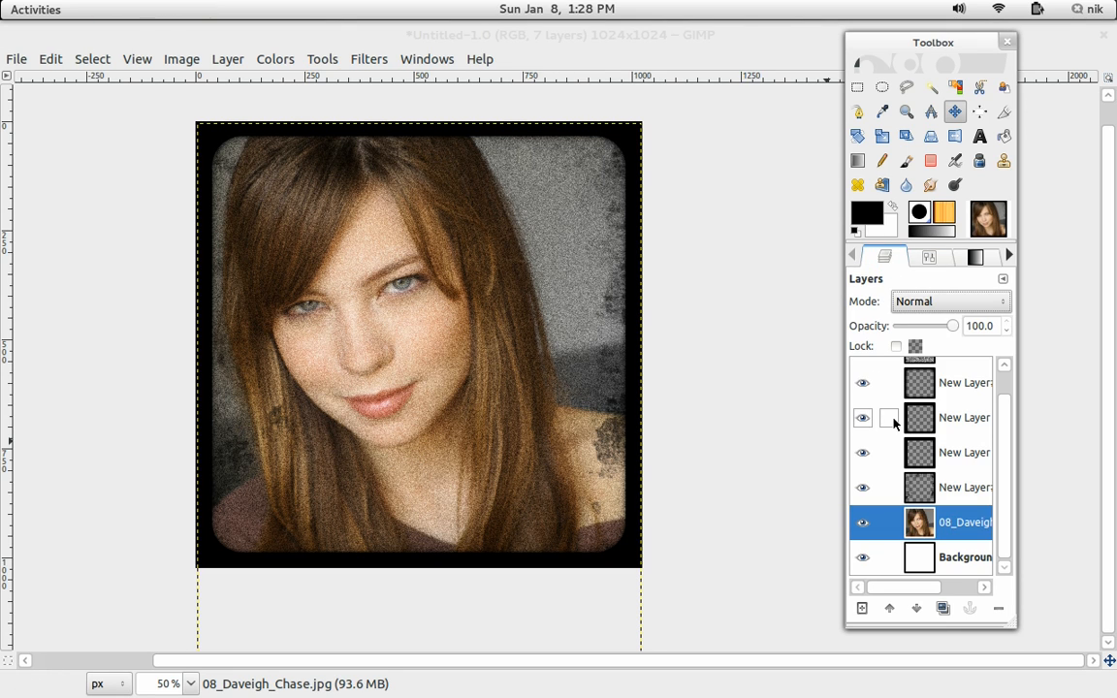
left_click_drag(1006, 519, 1002, 464)
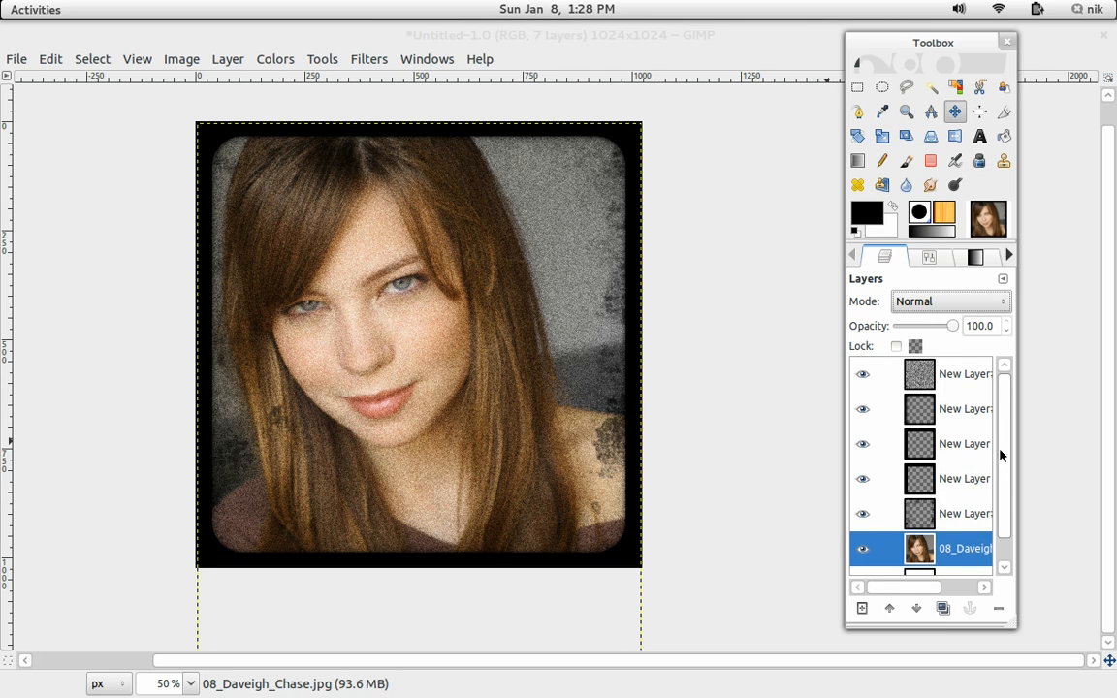
left_click(950, 381)
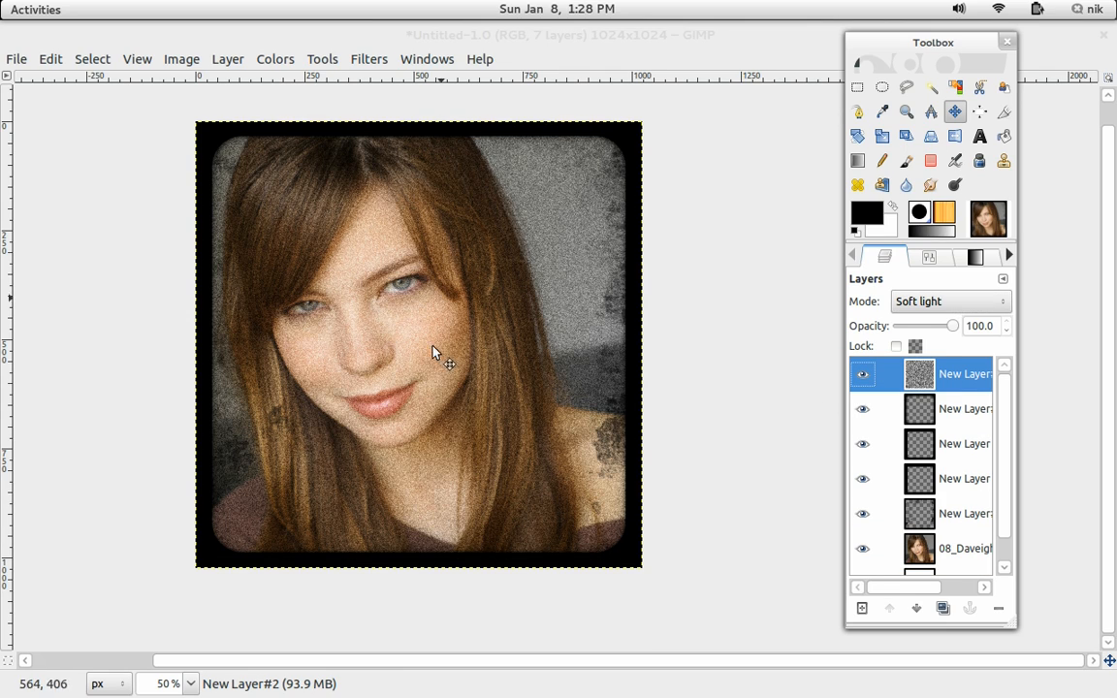
key("1")
scroll(417, 354, "down", 1)
left_click_drag(418, 353, 391, 380)
left_click_drag(566, 371, 570, 372)
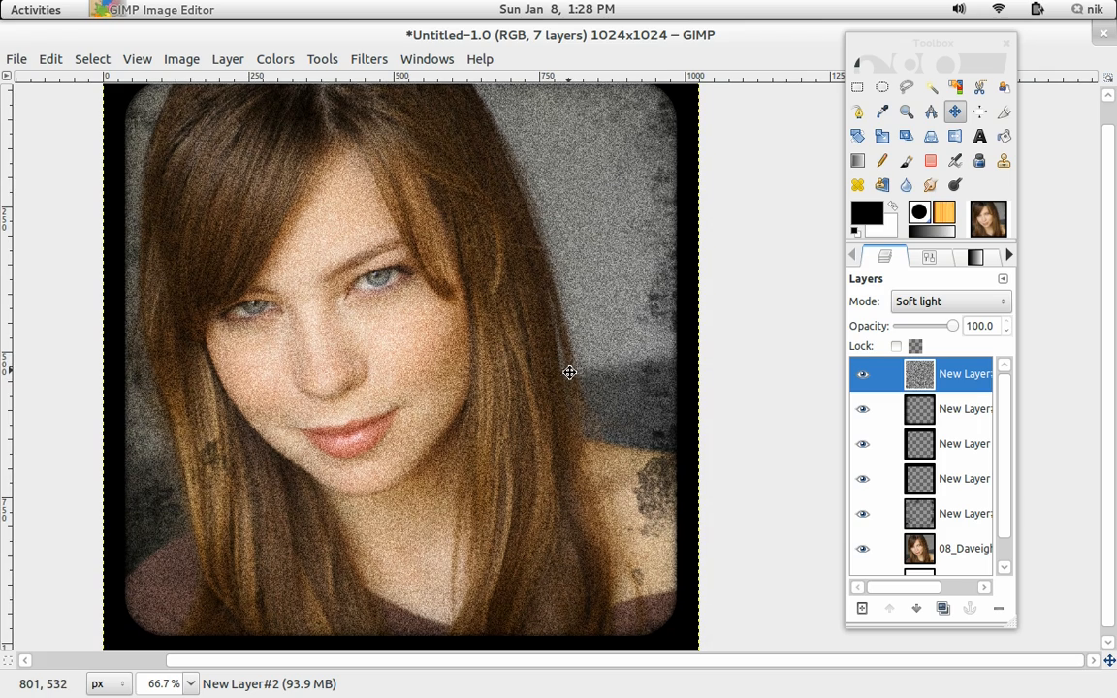
left_click(855, 91)
left_click_drag(459, 280, 467, 303)
left_click_drag(167, 137, 650, 618)
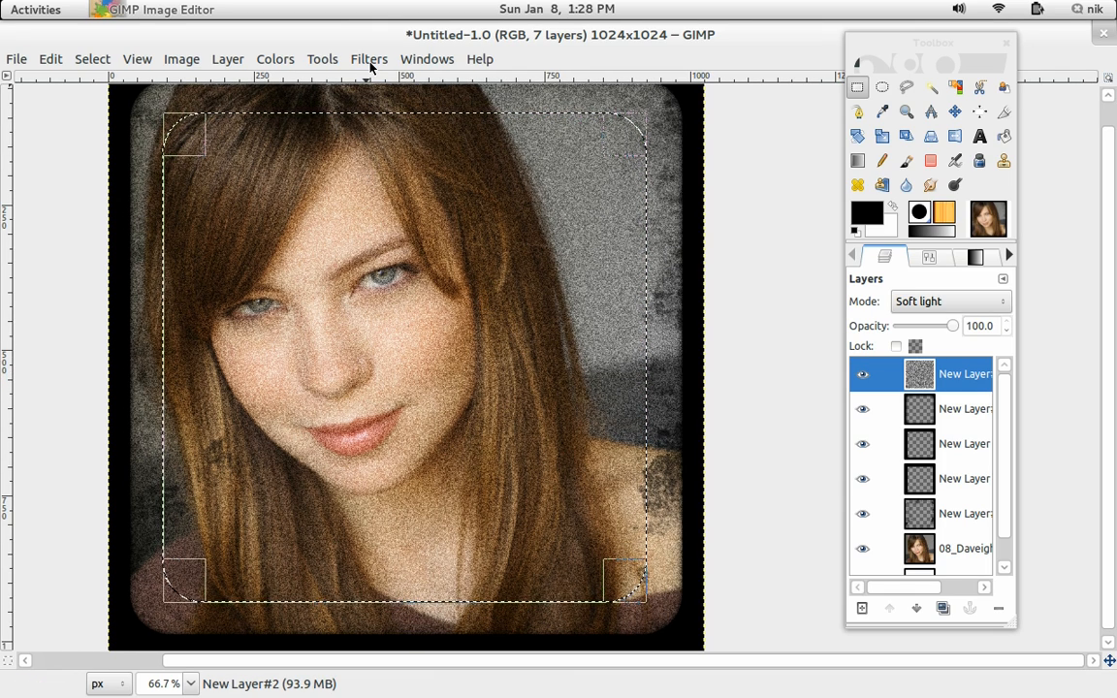
Feather the selection by 135 pixels and delete its contents from the noise layer.
left_click(93, 59)
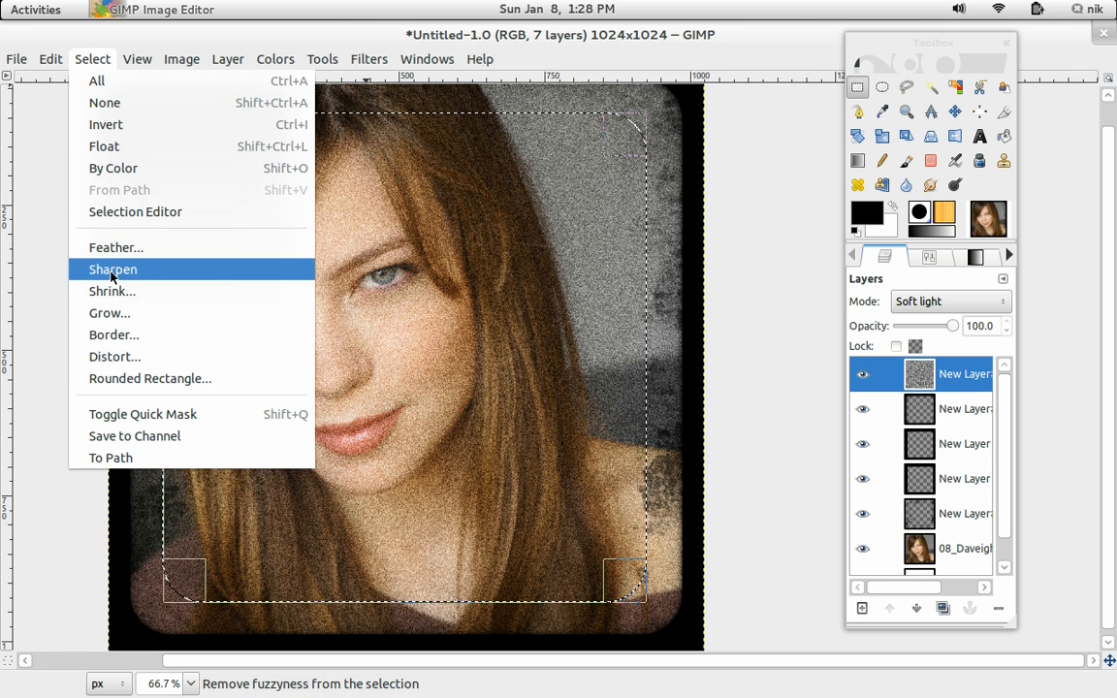
left_click(130, 248)
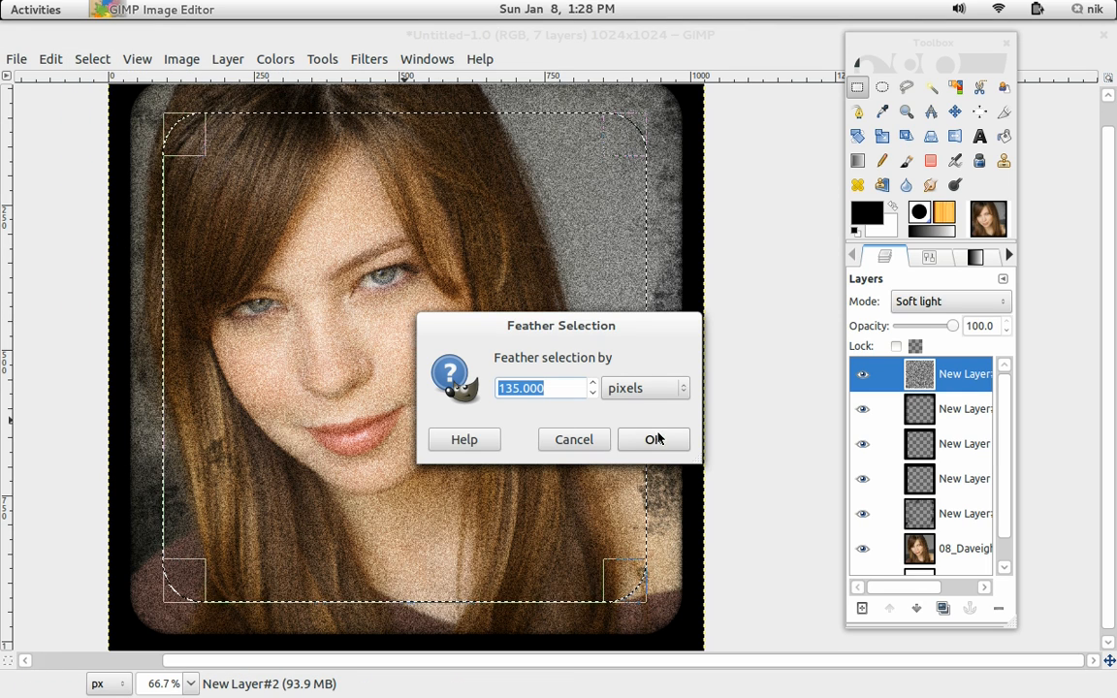
left_click(653, 441)
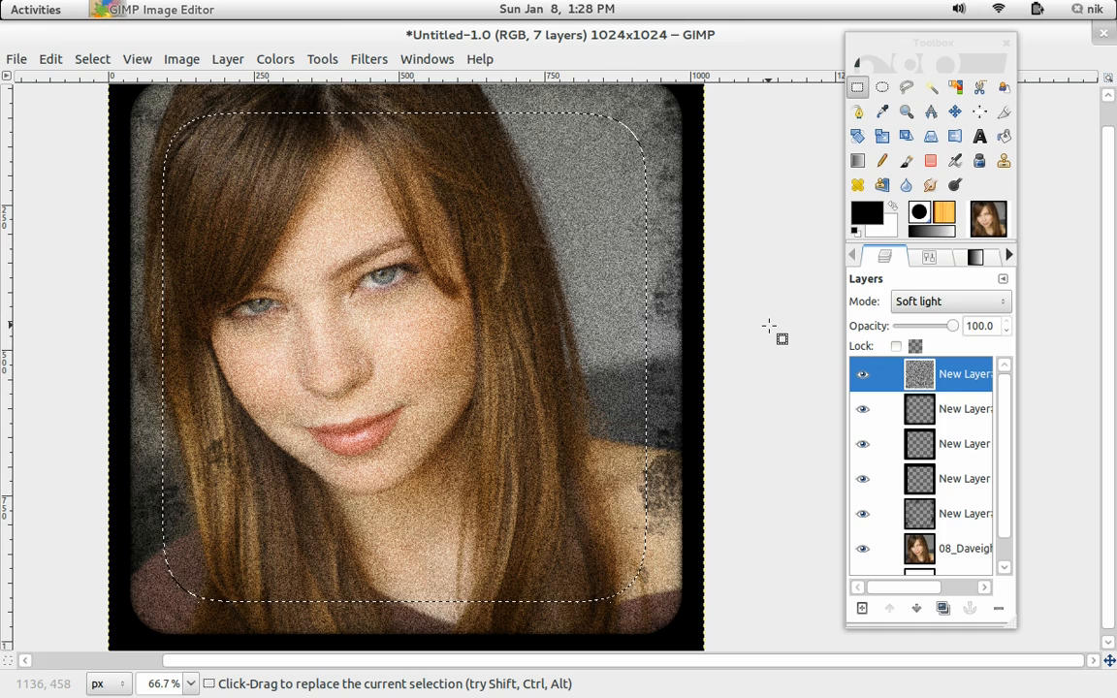
key("Delete")
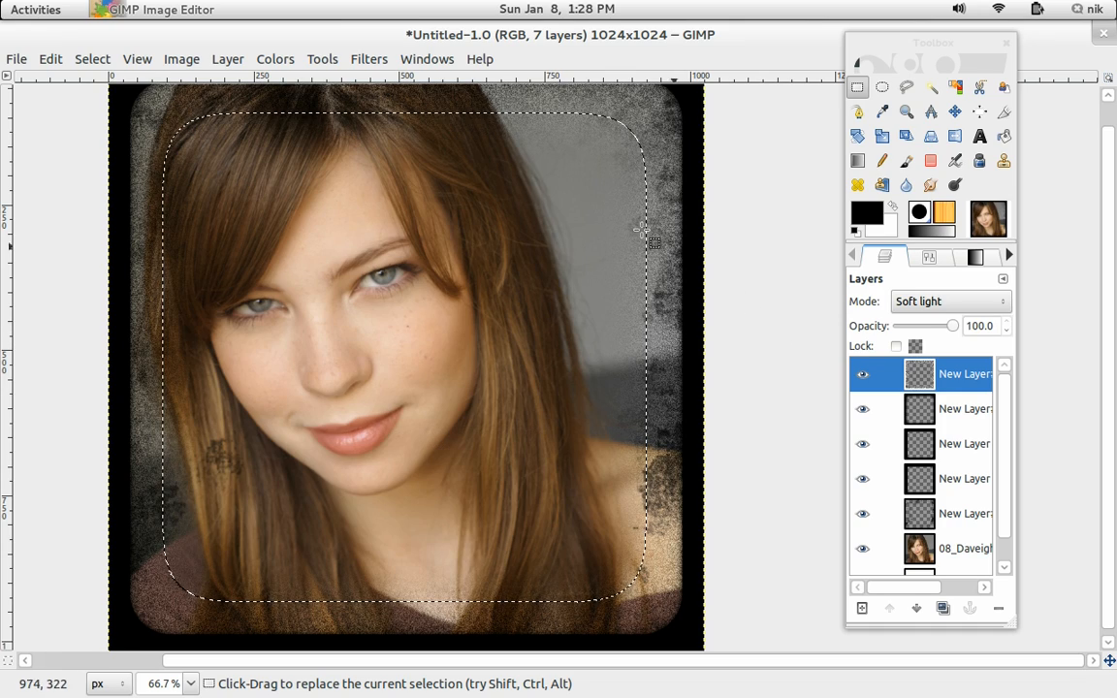
Remove the selection from the canvas.
scroll(700, 281, "up", 2)
left_click_drag(642, 246, 480, 306)
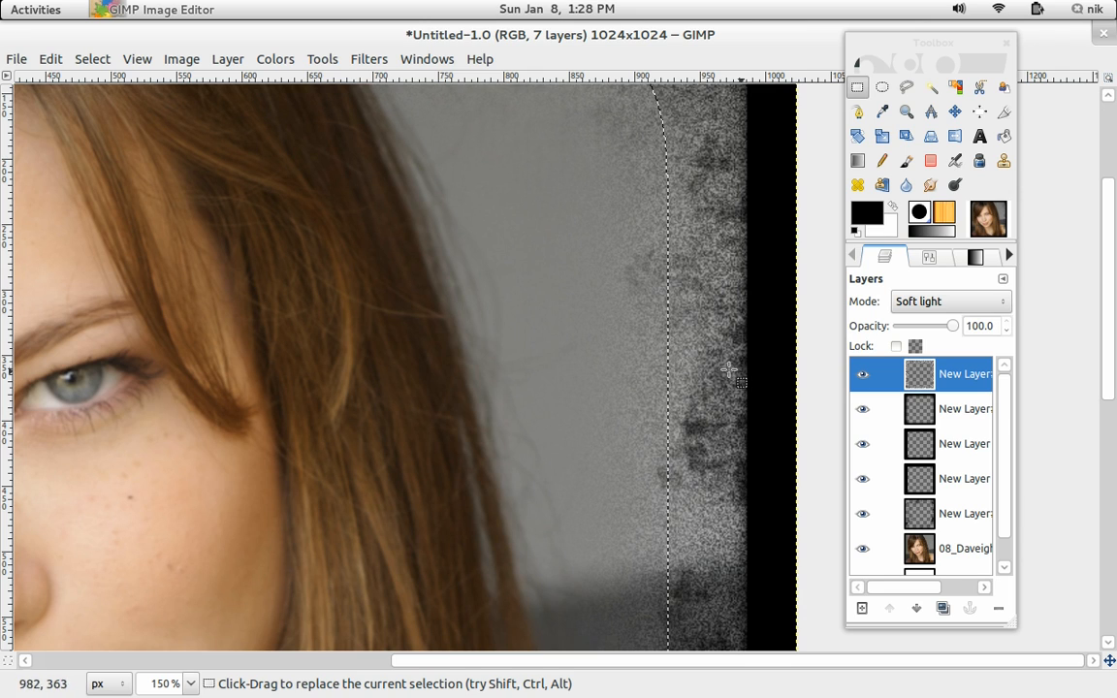
key("ctrl")
scroll(586, 348, "down", 1)
scroll(588, 347, "up", 1)
scroll(588, 348, "down", 2)
left_click_drag(538, 291, 512, 249)
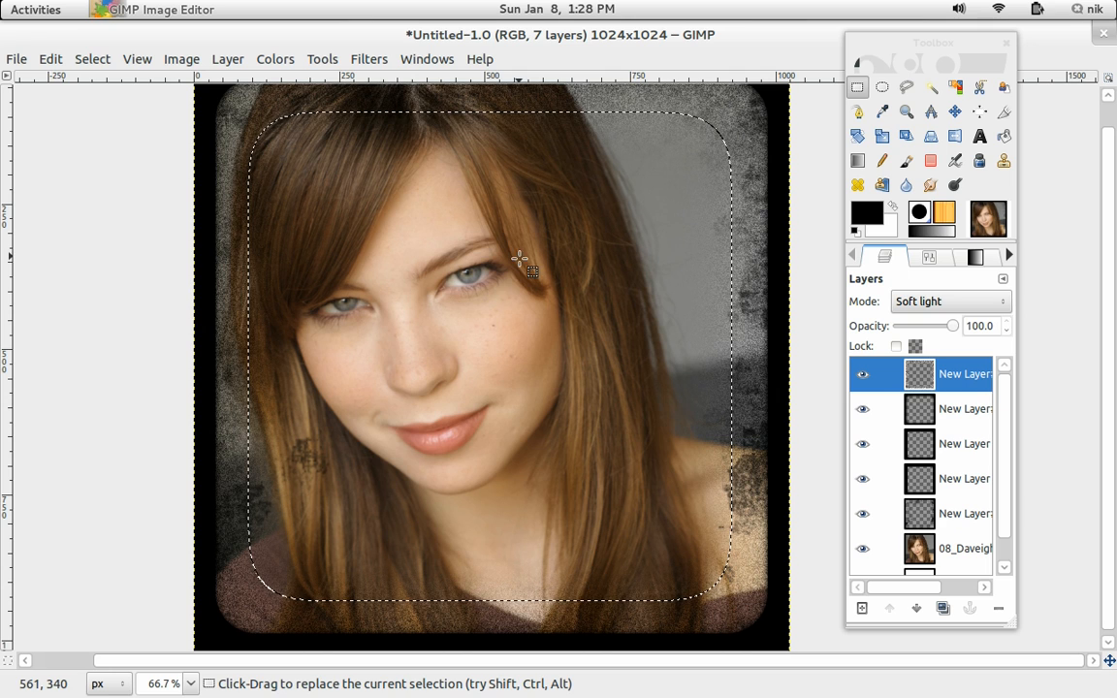
left_click(93, 58)
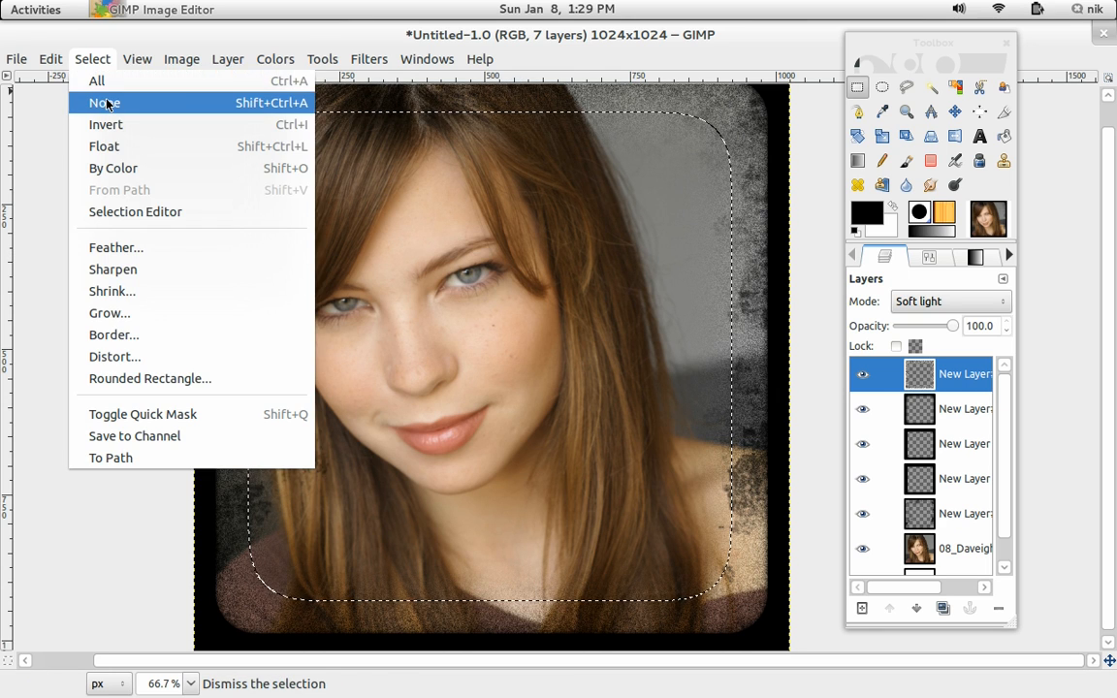
left_click(110, 101)
left_click_drag(317, 294, 255, 271)
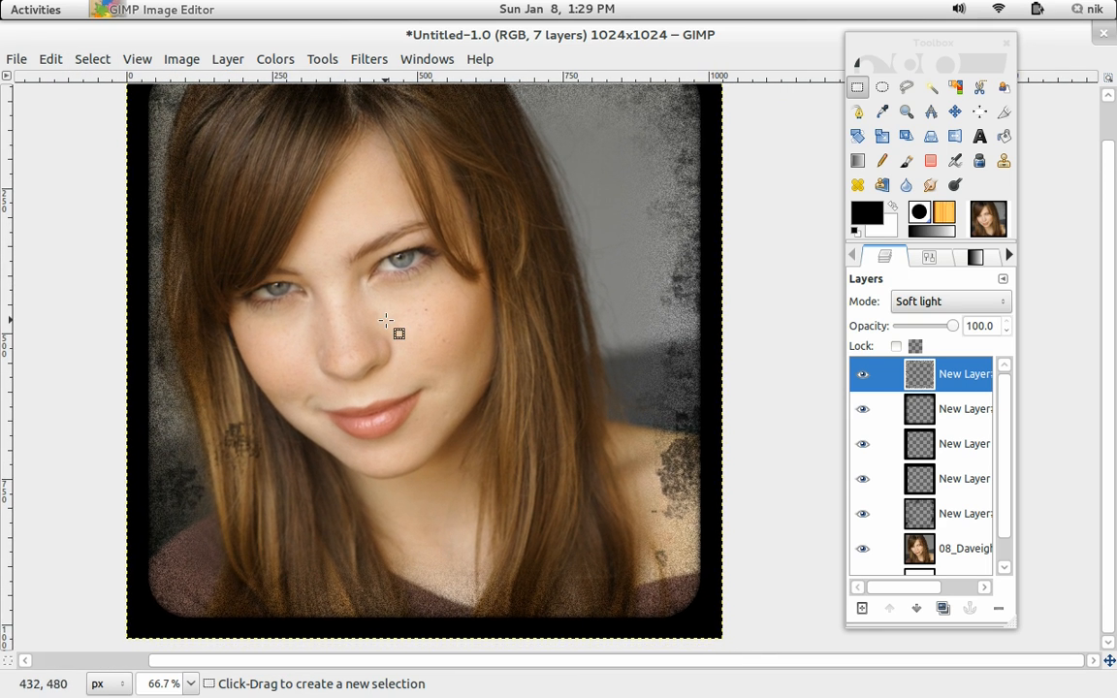
On the photo layer, open Curves and adjust the Blue channel by raising the shadows and lowering the highlights.
left_click(956, 548)
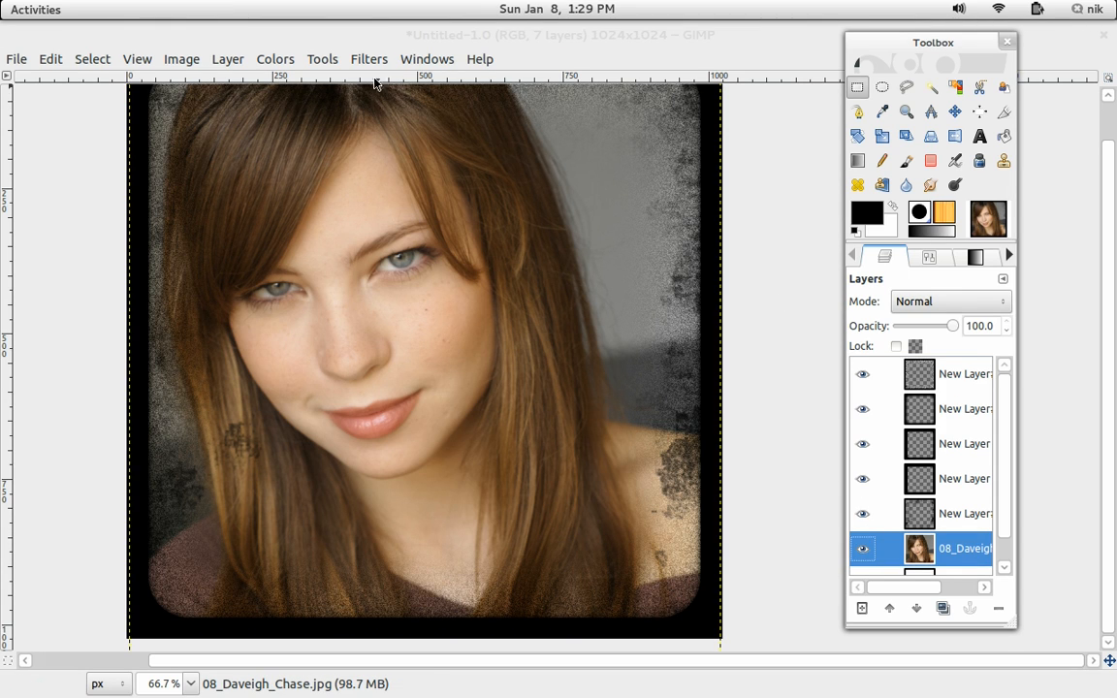
left_click(275, 59)
left_click(302, 211)
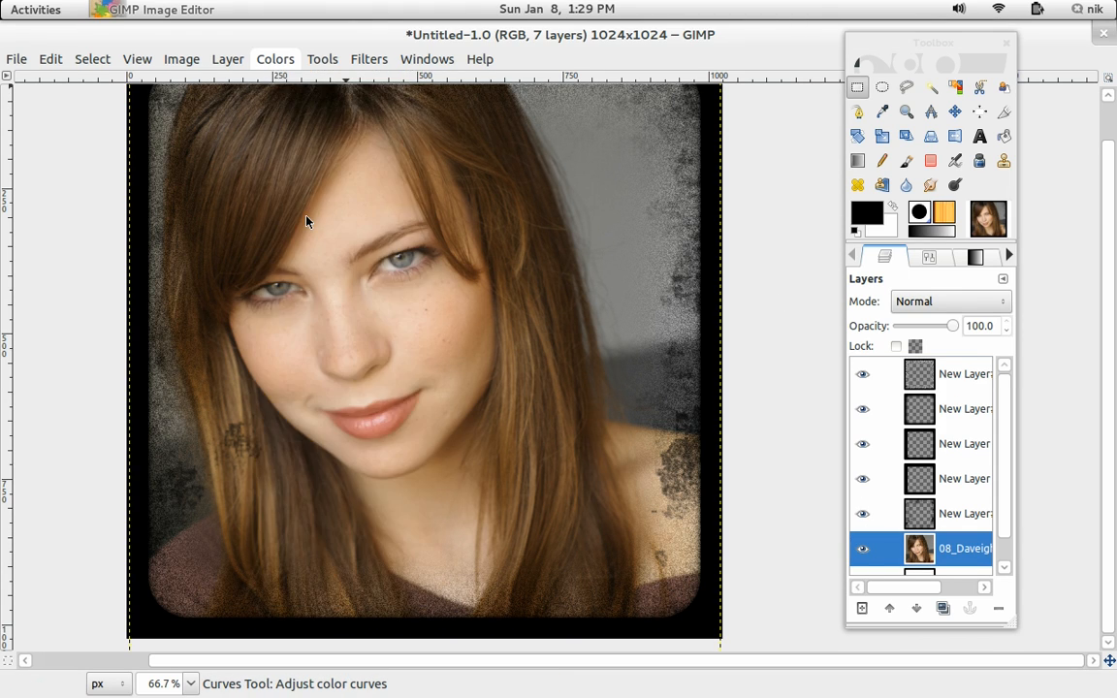
left_click(762, 149)
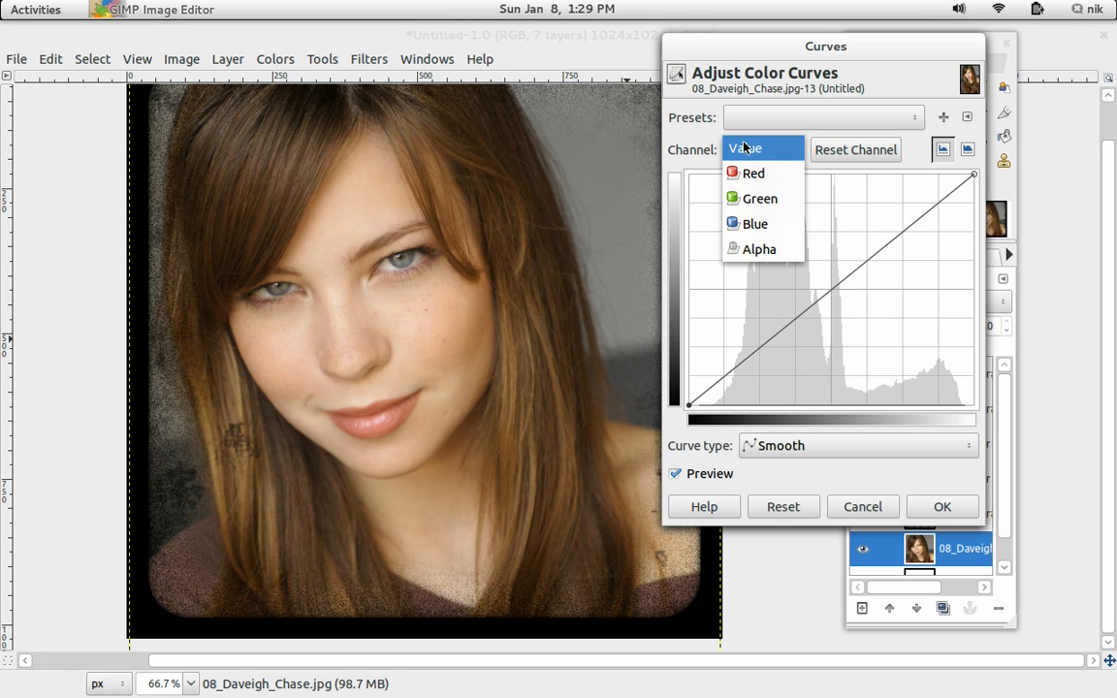
left_click(757, 226)
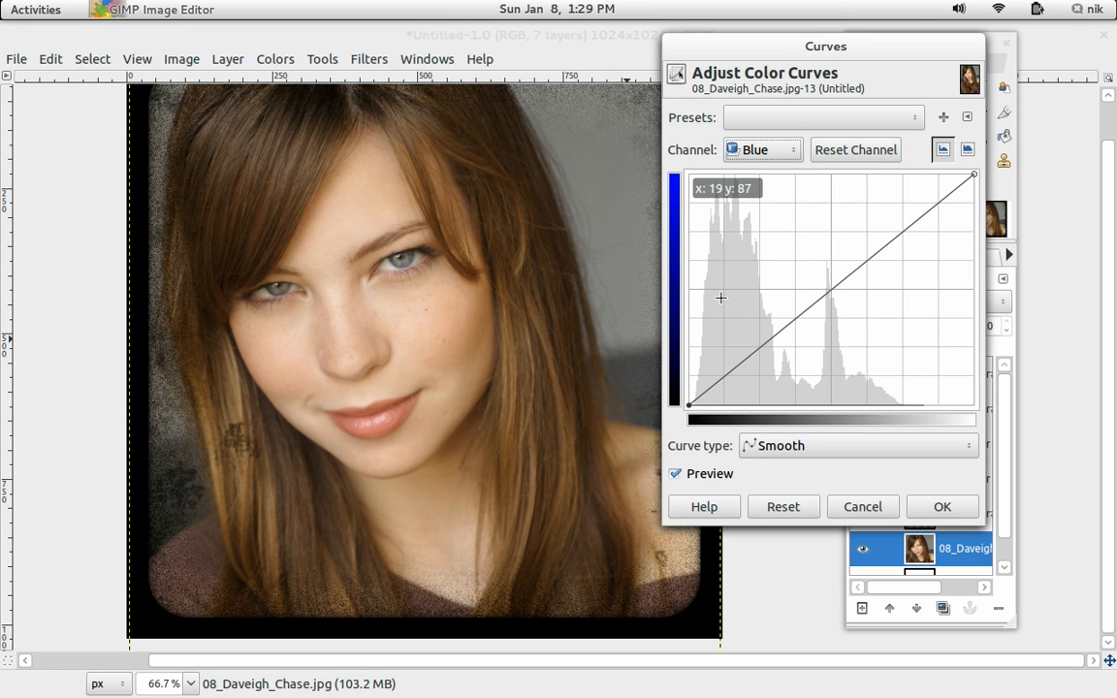
left_click_drag(697, 398, 690, 371)
left_click_drag(976, 175, 976, 187)
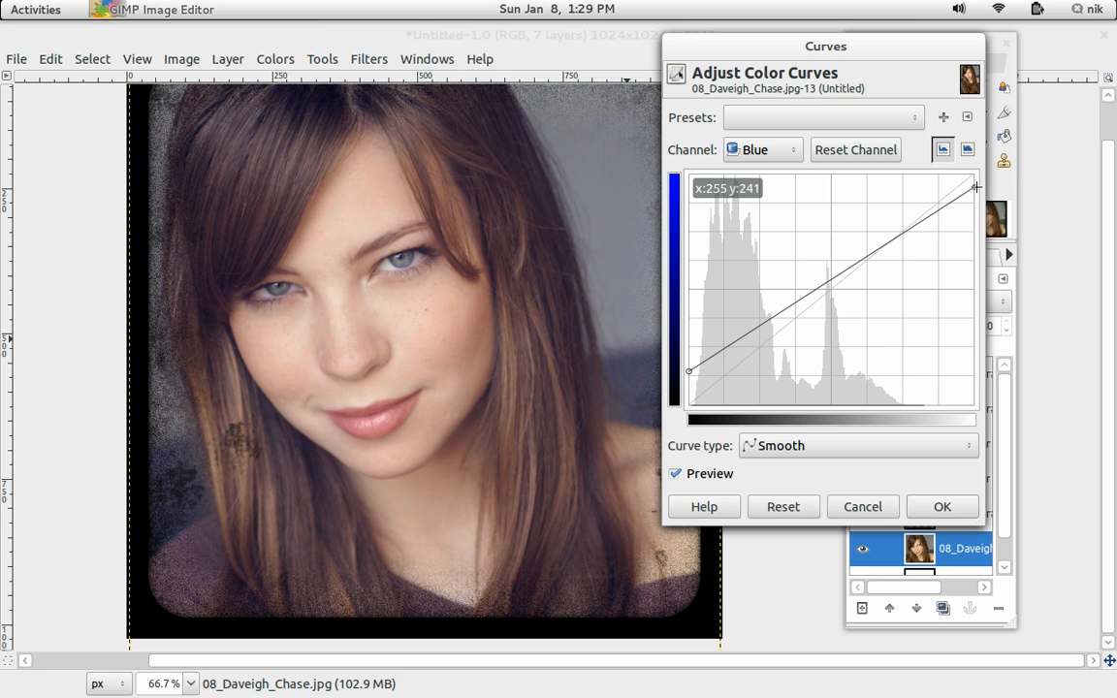
left_click_drag(976, 187, 976, 216)
left_click_drag(833, 291, 833, 299)
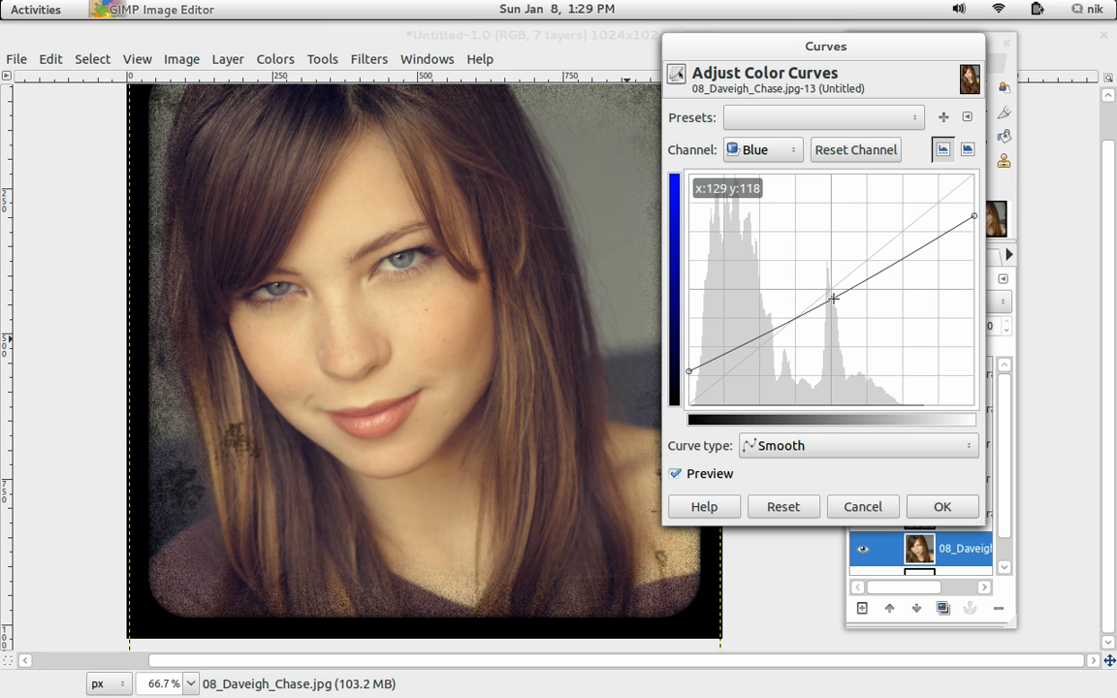
Shape the Green channel curve into a gentle S-curve.
left_click(764, 147)
left_click(760, 122)
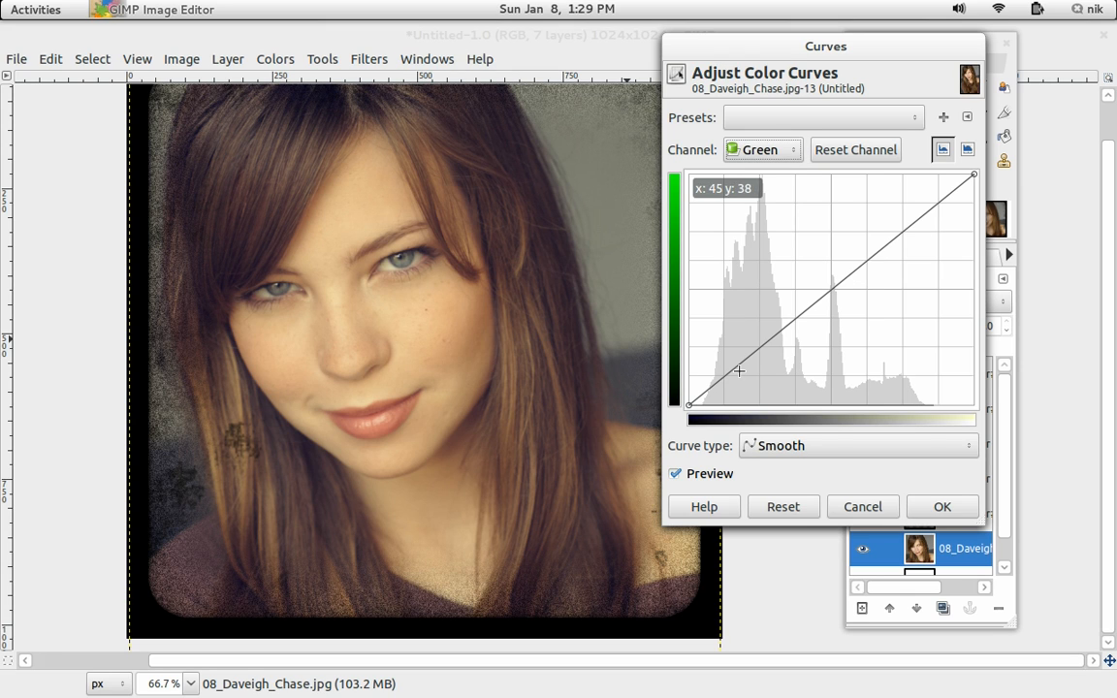
left_click_drag(738, 365, 743, 370)
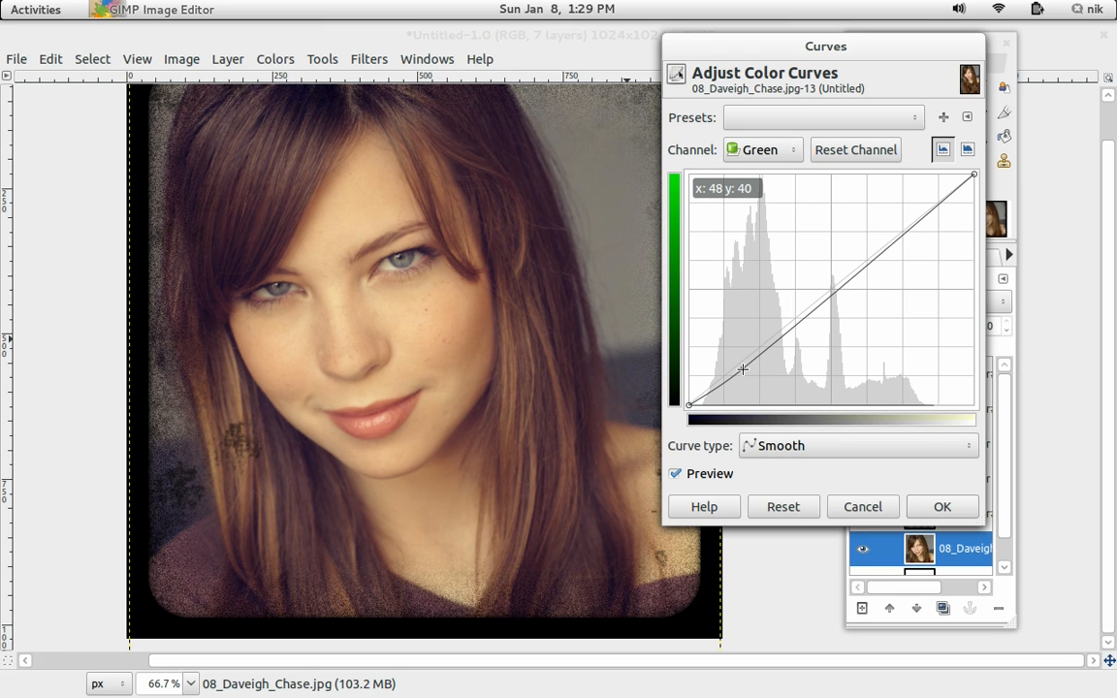
left_click_drag(895, 241, 896, 229)
left_click_drag(836, 288, 834, 293)
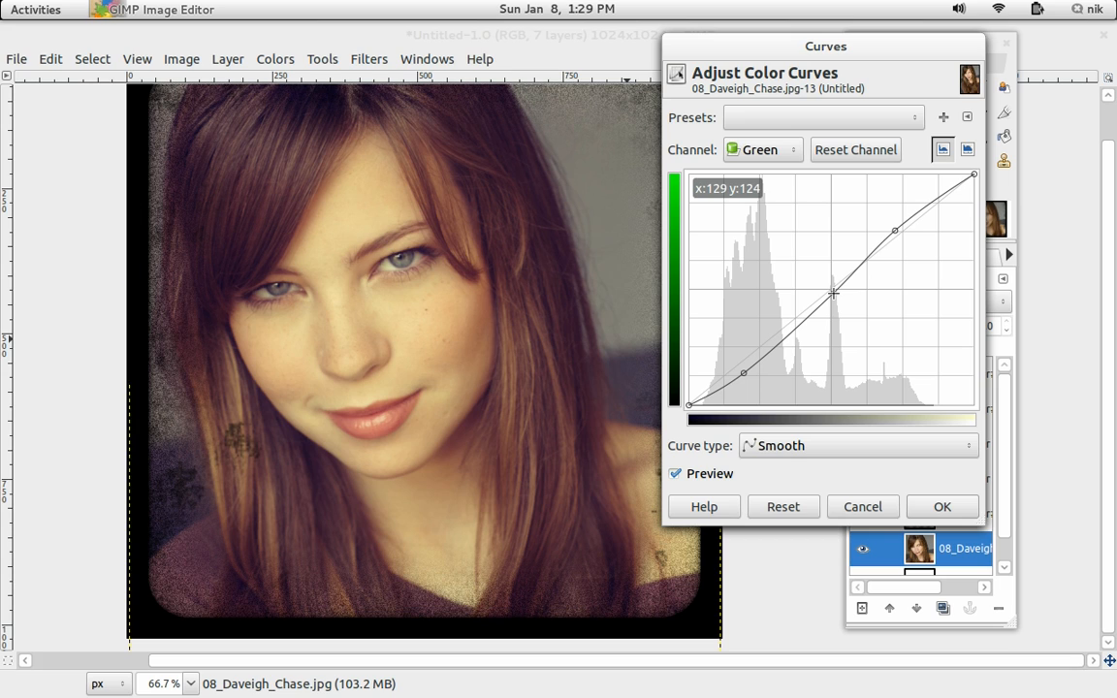
Shape the Red channel curve into an S-curve darkening shadows and brightening highlights.
left_click(759, 151)
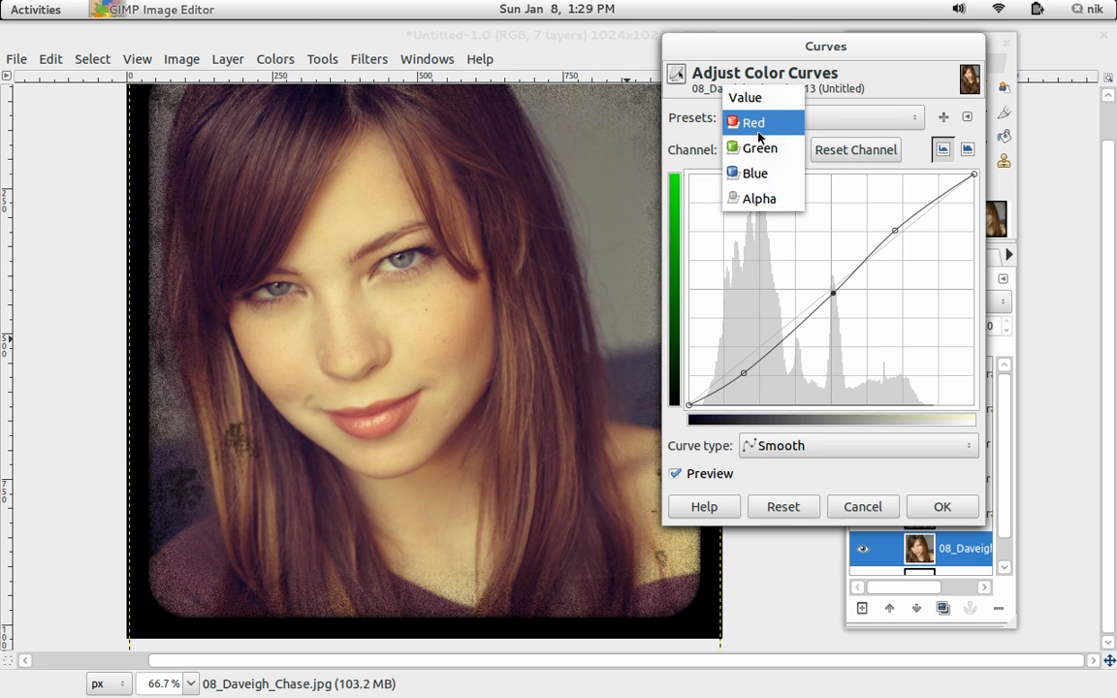
left_click(750, 117)
mouse_move(740, 384)
left_mouse_down()
mouse_move(743, 364)
mouse_move(753, 365)
left_mouse_up()
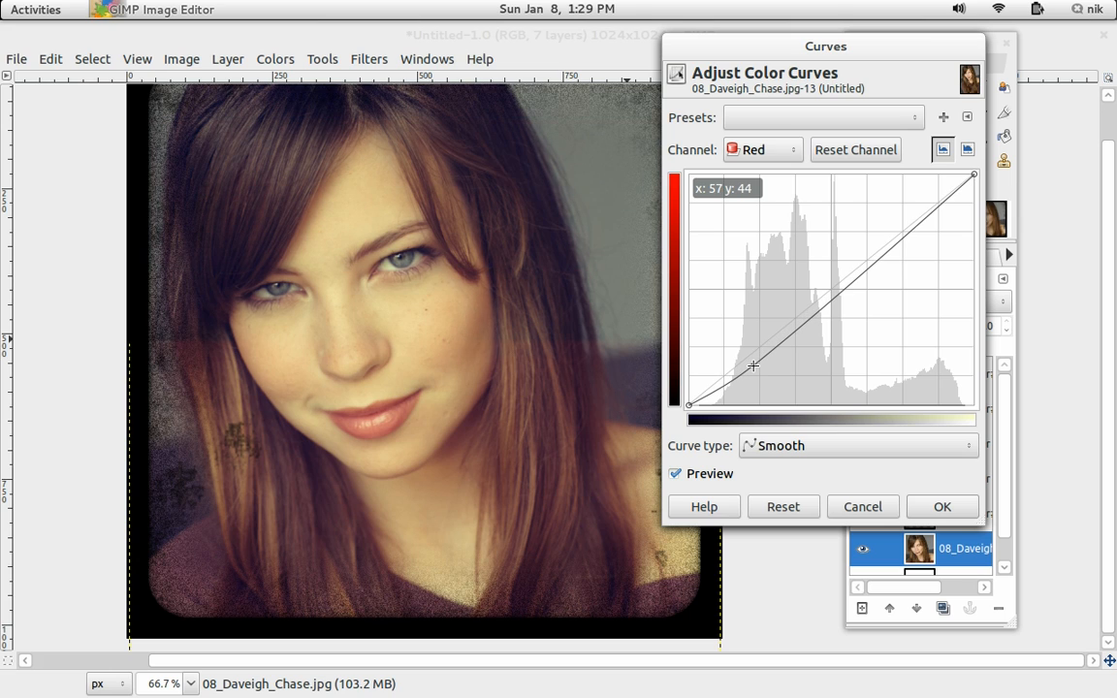
left_click_drag(933, 234, 928, 196)
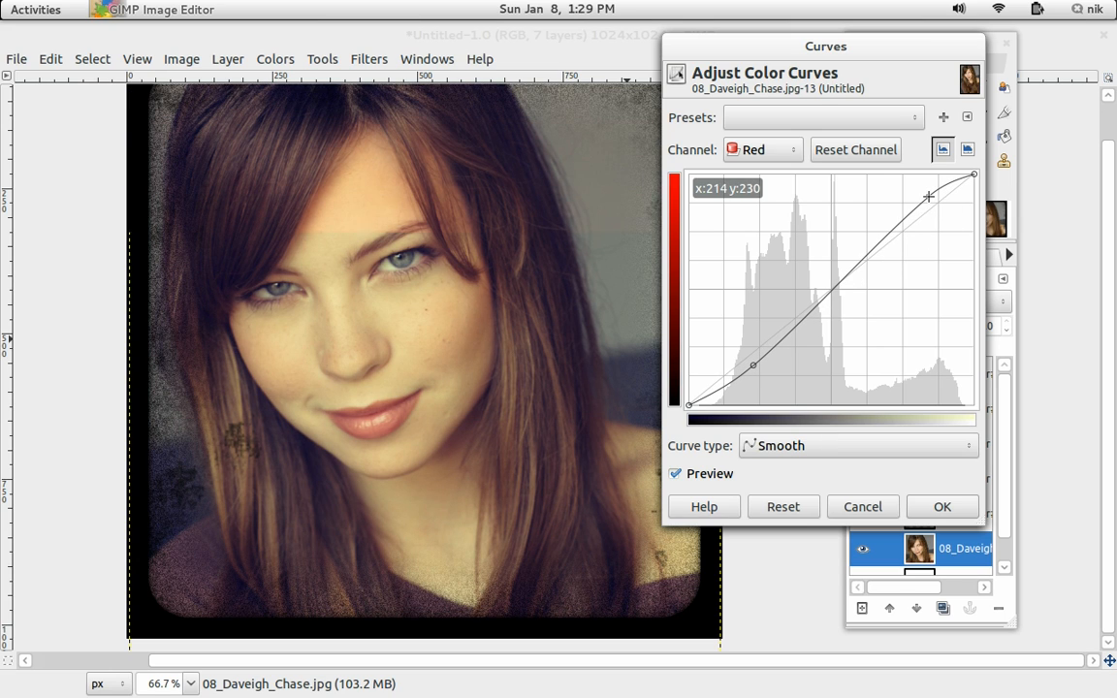
left_click_drag(758, 370, 762, 368)
left_click_drag(836, 284, 835, 307)
left_click_drag(561, 336, 523, 352)
mouse_move(834, 302)
left_mouse_down()
mouse_move(838, 275)
mouse_move(835, 292)
left_mouse_up()
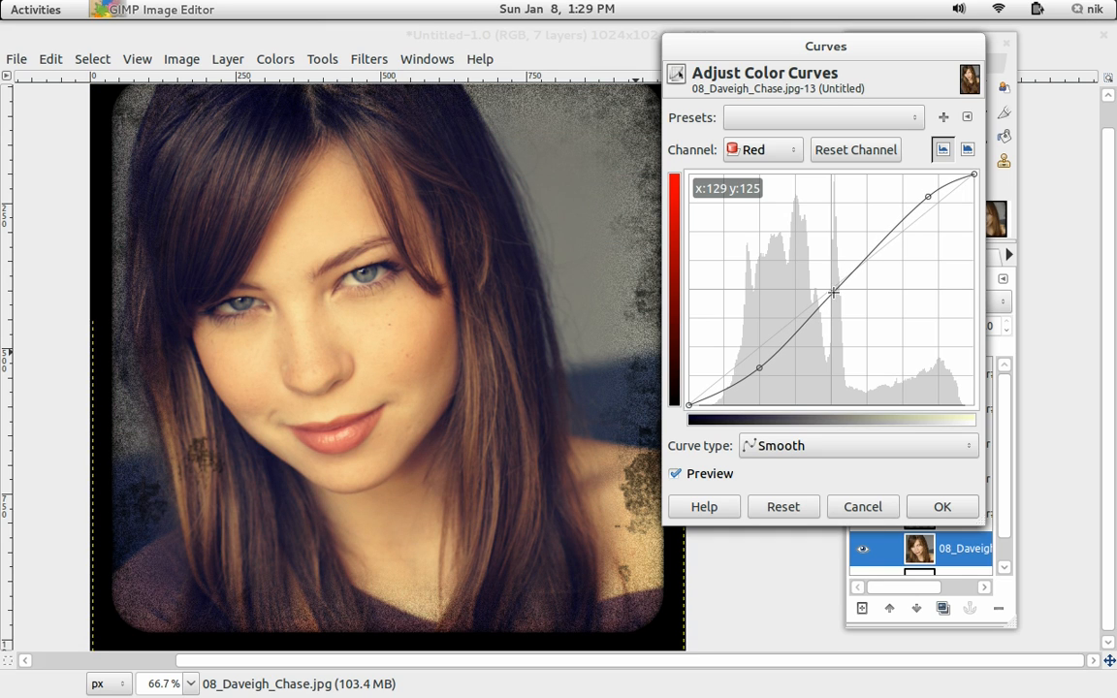
Raise the midtones of the Value curve and apply the Curves adjustment.
left_click(776, 153)
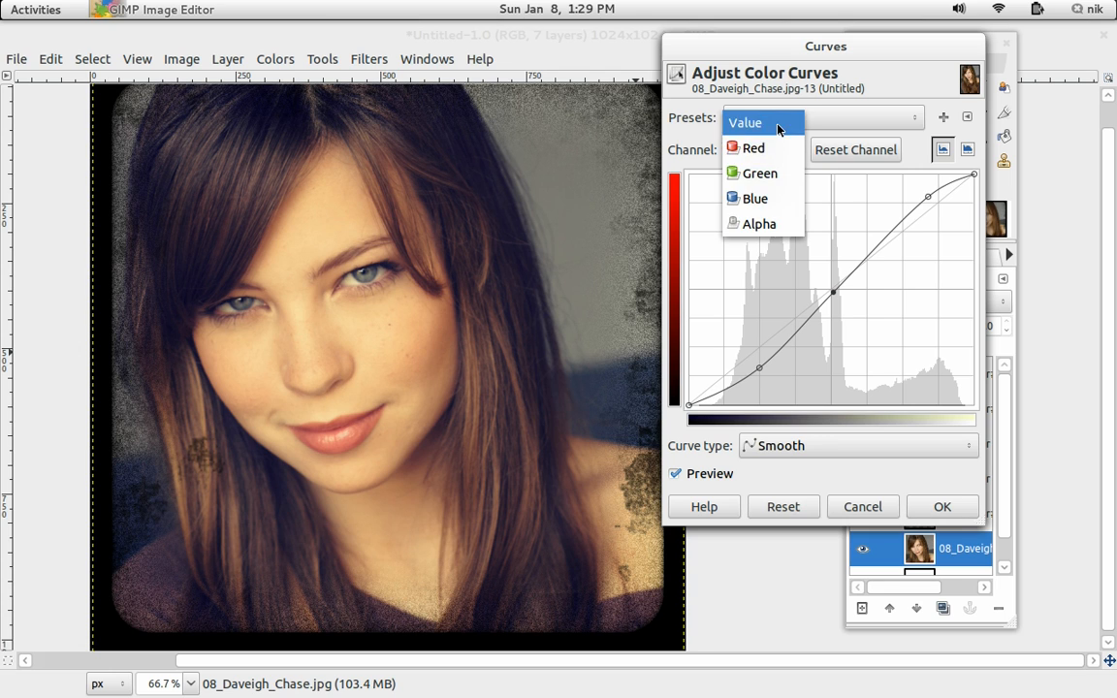
left_click(776, 124)
mouse_move(832, 282)
left_mouse_down()
mouse_move(835, 254)
mouse_move(833, 265)
left_mouse_up()
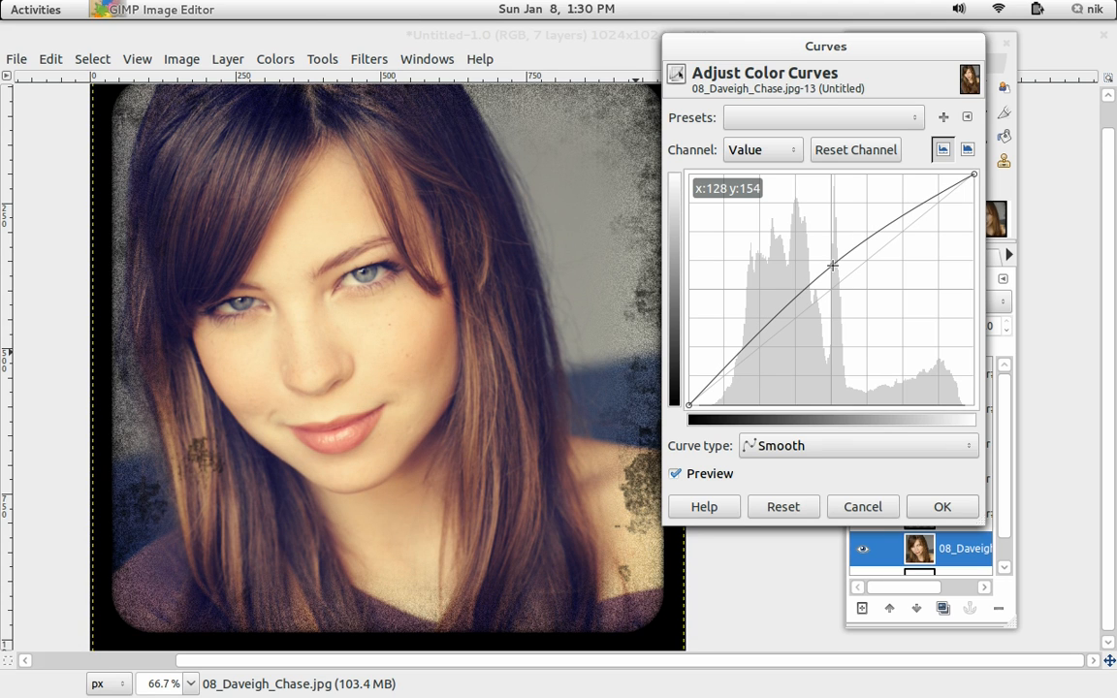
left_click_drag(494, 362, 479, 342)
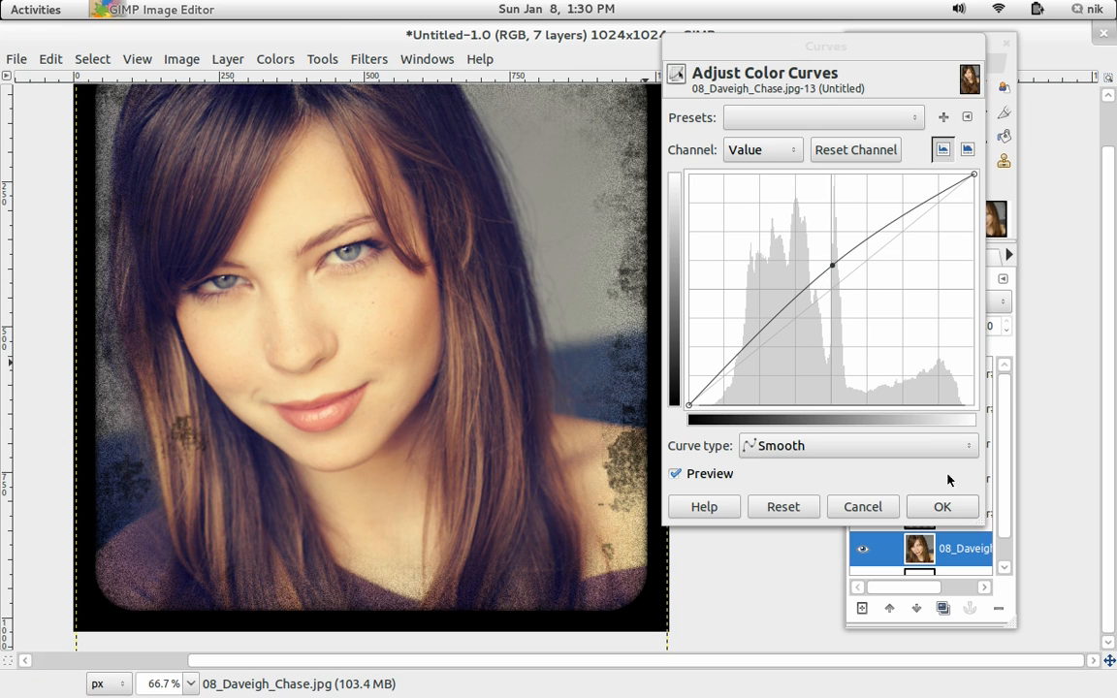
left_click(954, 508)
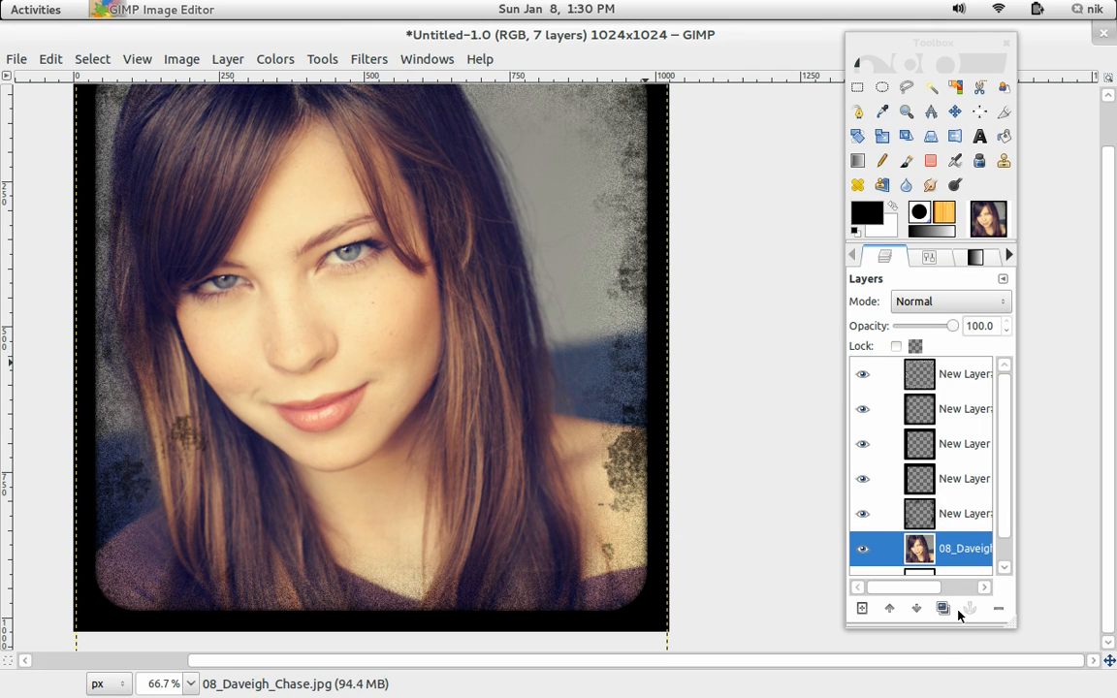
Duplicate the photo layer and set the copy's mode to Soft light.
left_click(945, 608)
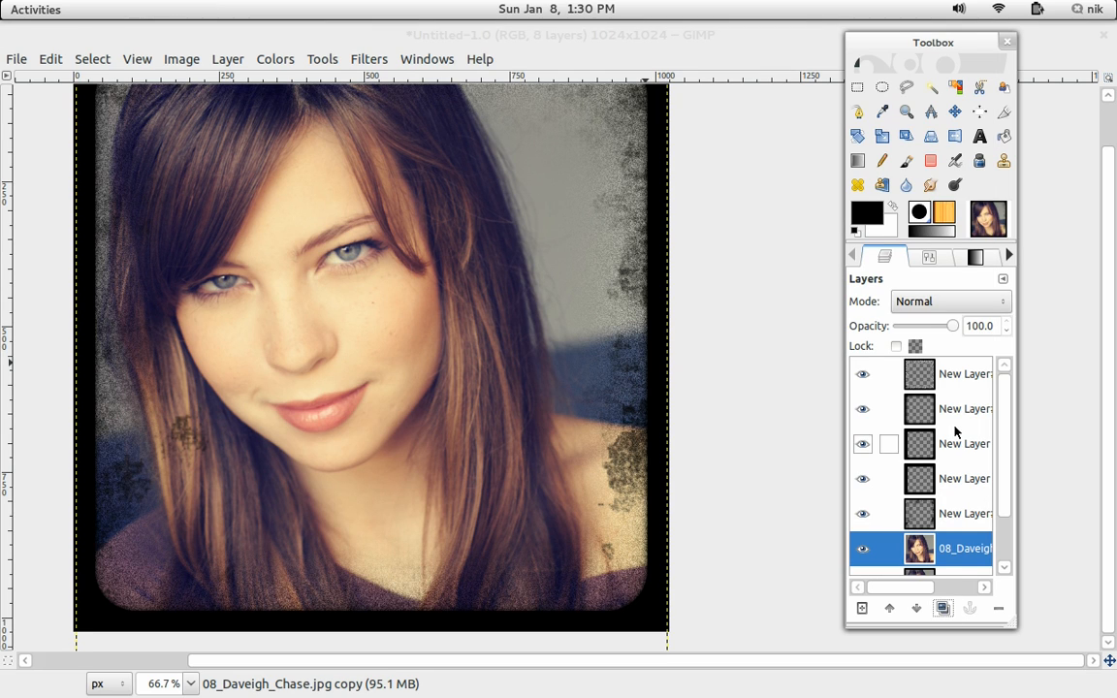
left_click(940, 305)
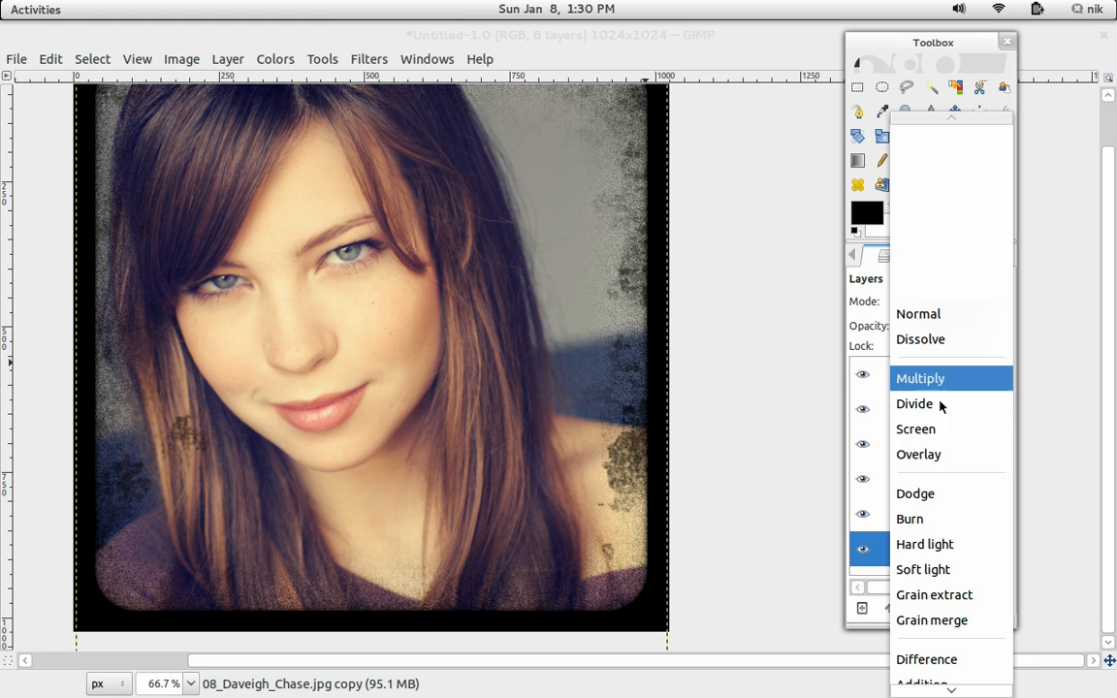
left_click(948, 569)
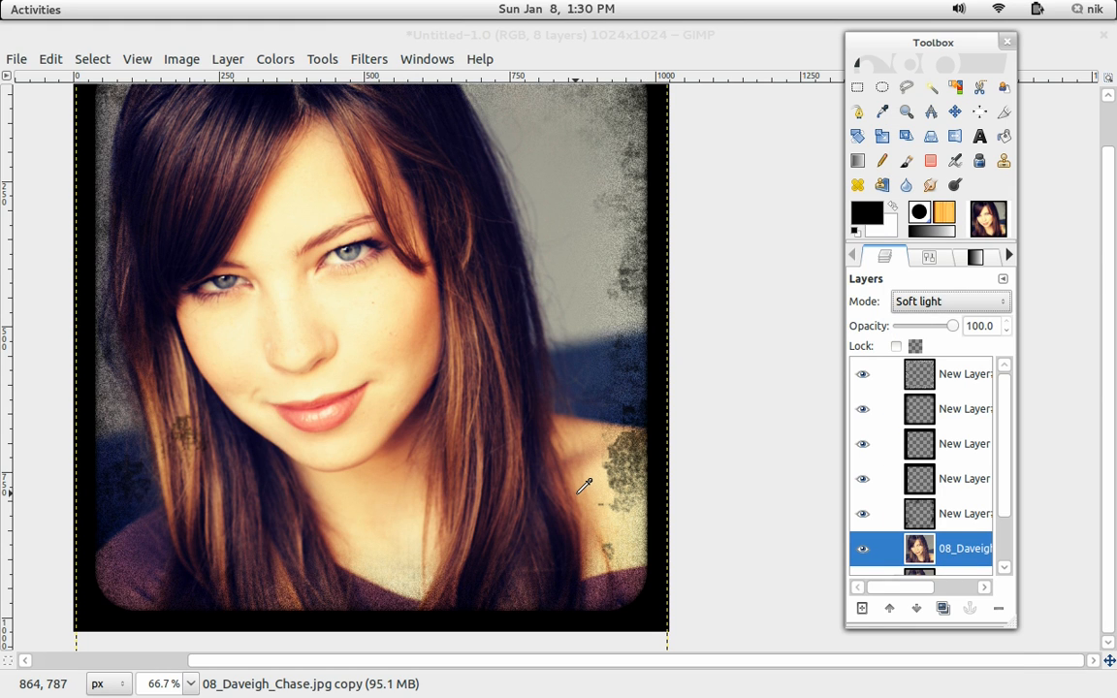
Inspect the framed portrait at different zoom levels.
left_click_drag(492, 472, 466, 454)
scroll(529, 444, "up", 1)
scroll(531, 441, "down", 2)
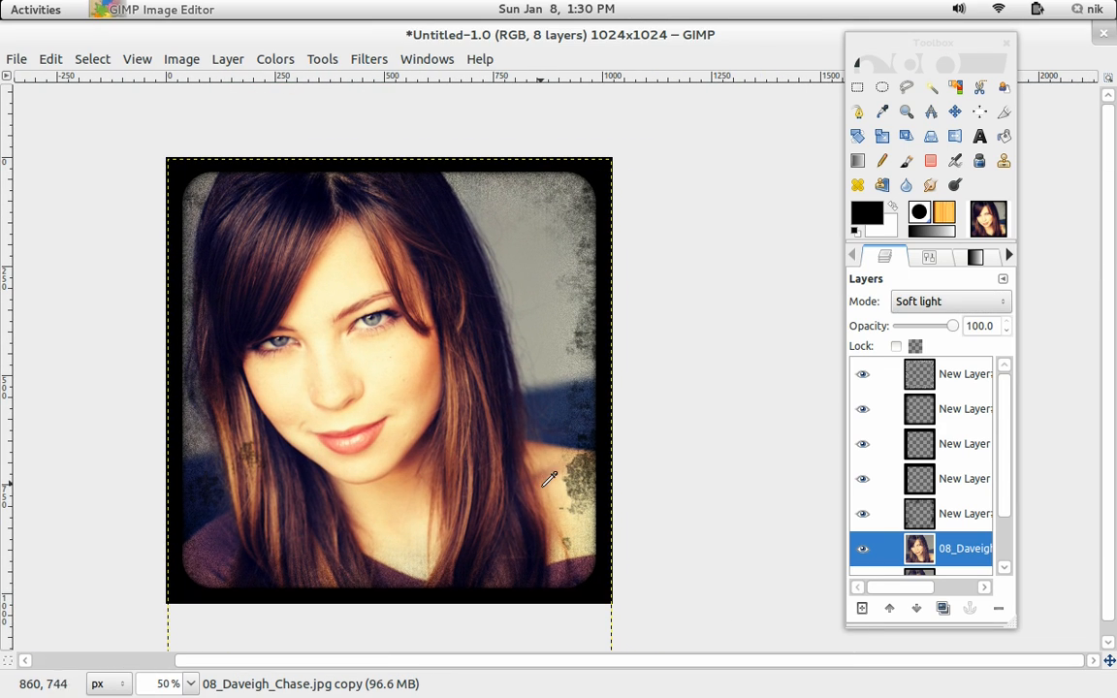
left_click(852, 258)
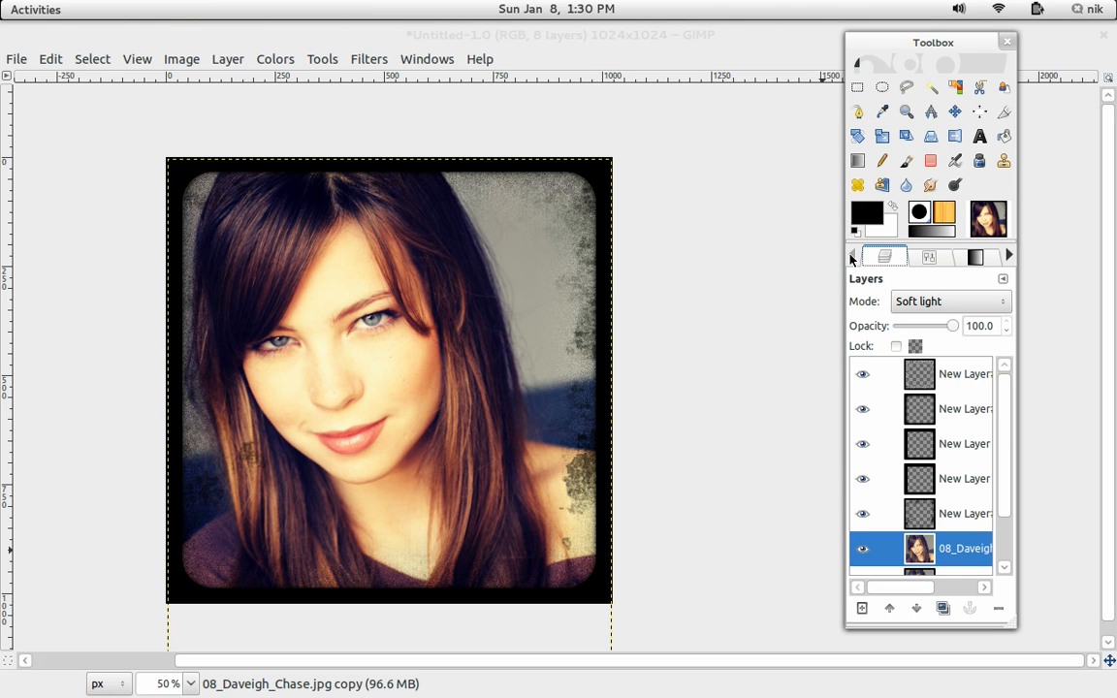
scroll(655, 403, "up", 2)
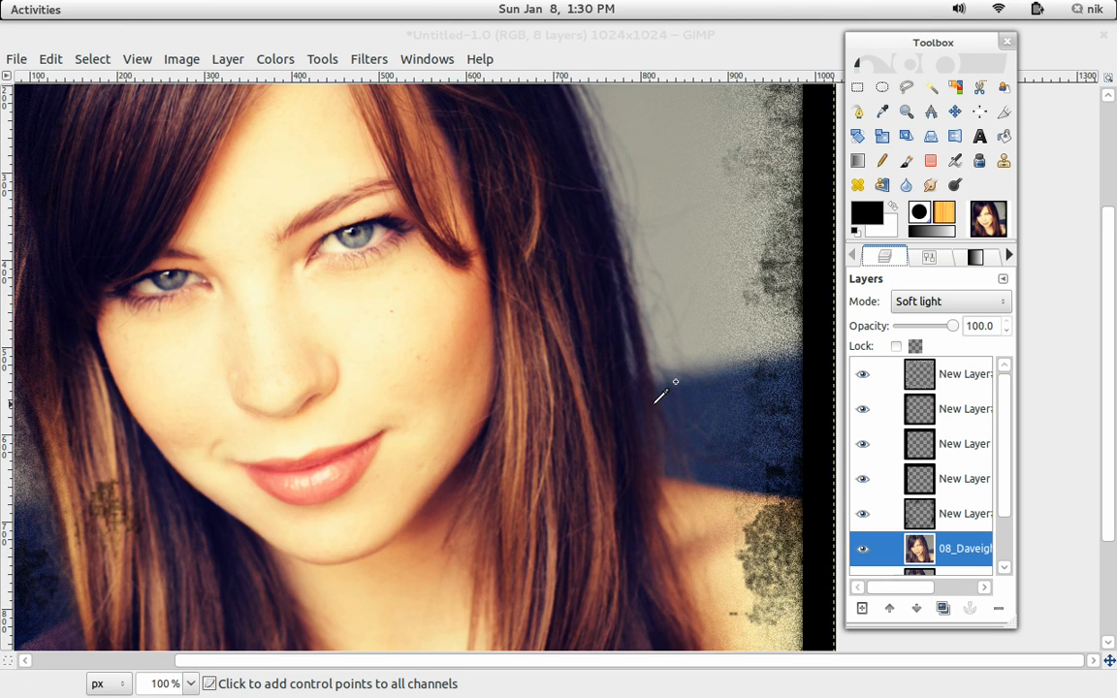
scroll(654, 401, "down", 1)
left_click_drag(646, 392, 575, 357)
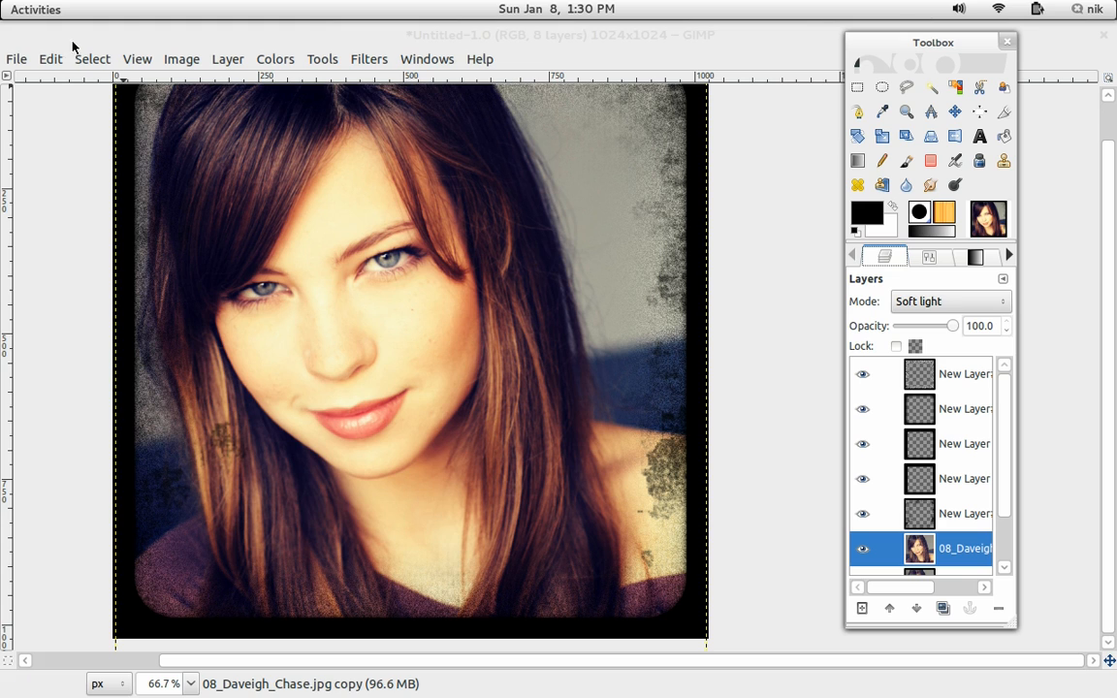
Save the image to the Desktop as ring.png, exporting with visible layers merged.
left_click(18, 58)
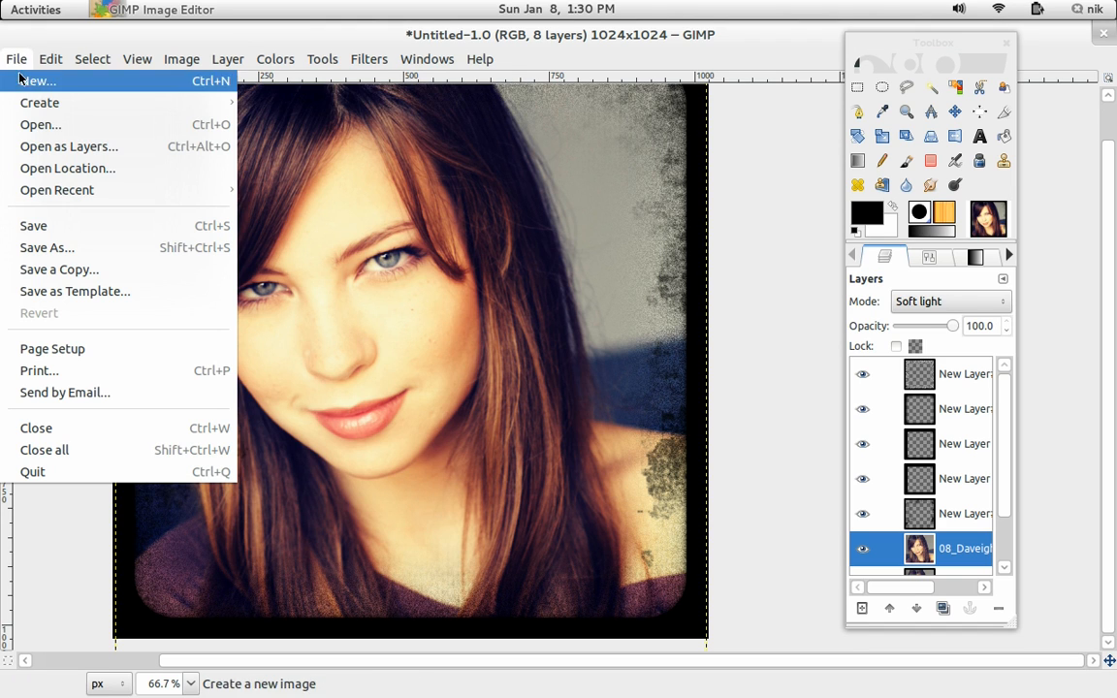
left_click(56, 249)
left_click(315, 71)
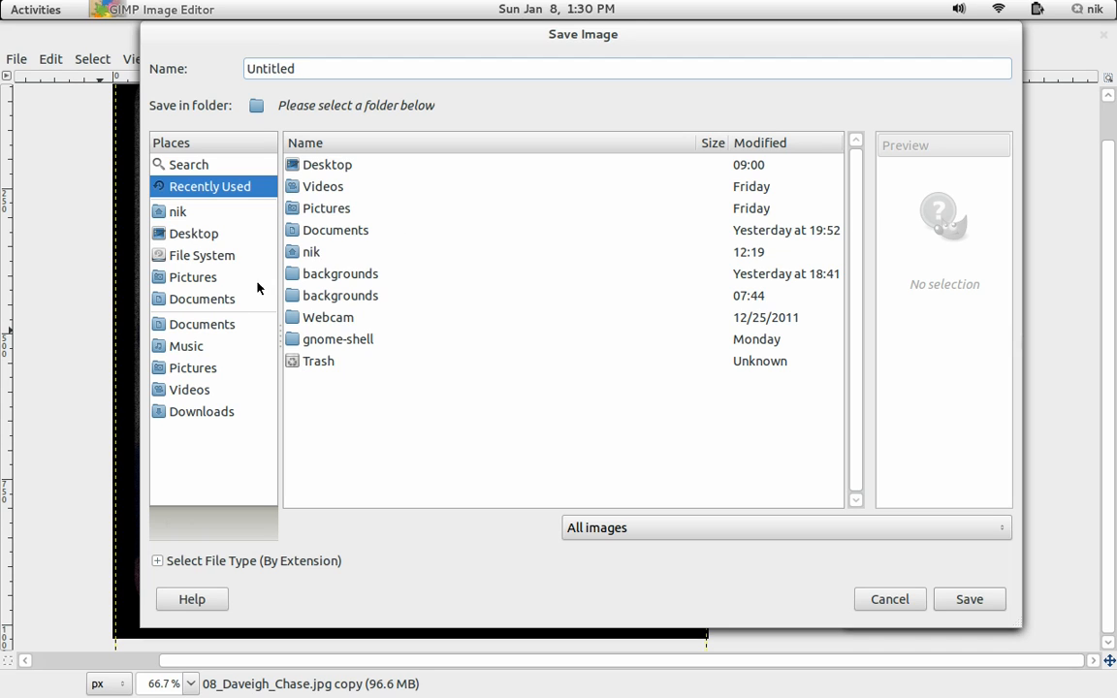
left_click(207, 236)
double_click(313, 62)
key("BackSpace")
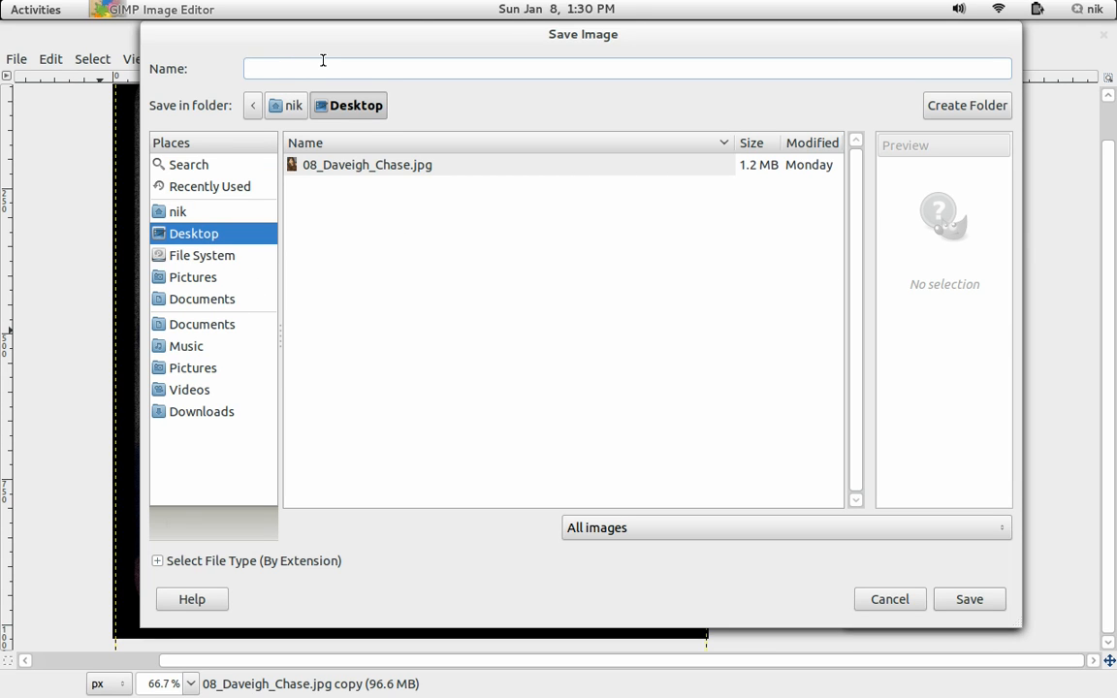
type("ring.png")
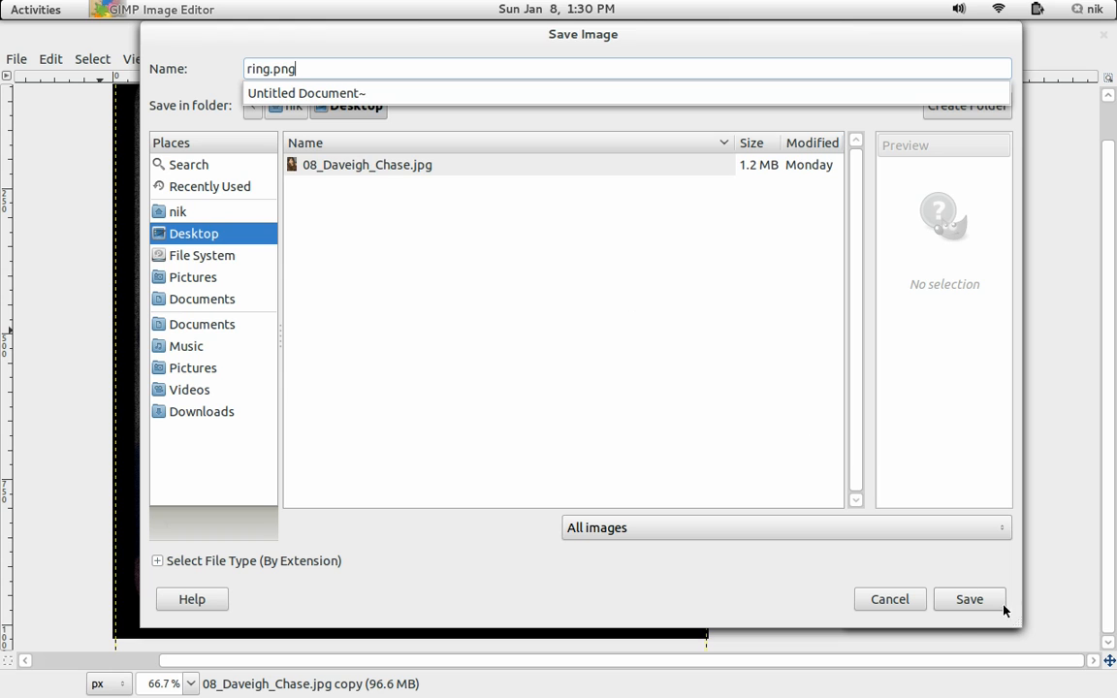
left_click(957, 601)
left_click(962, 603)
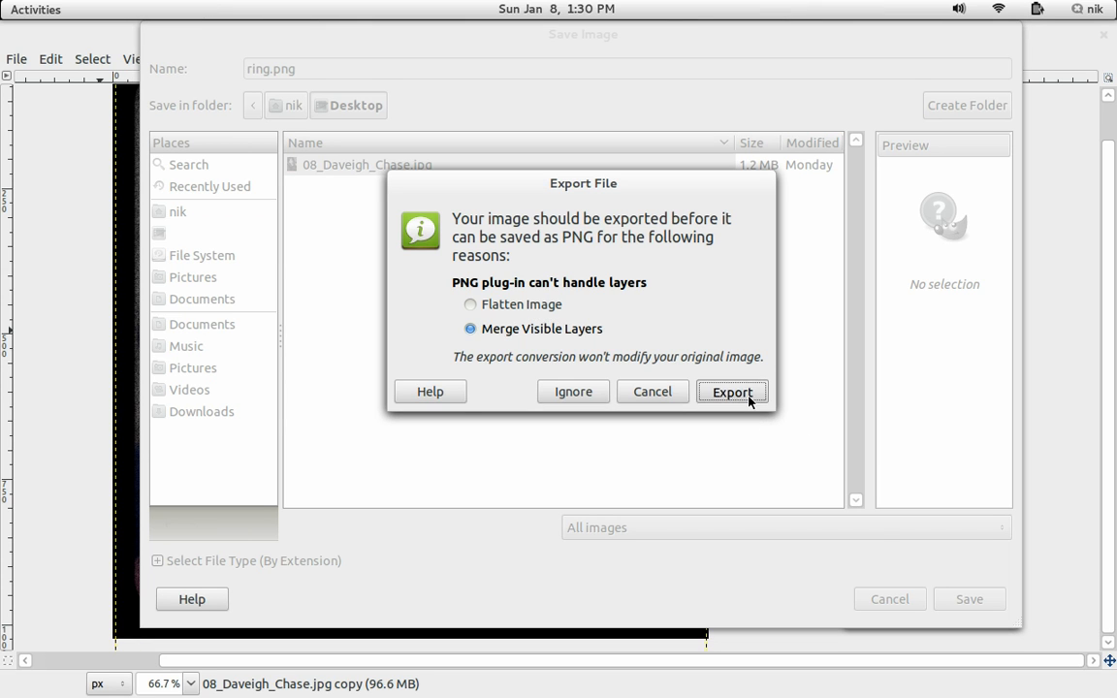
left_click(747, 392)
left_click(708, 463)
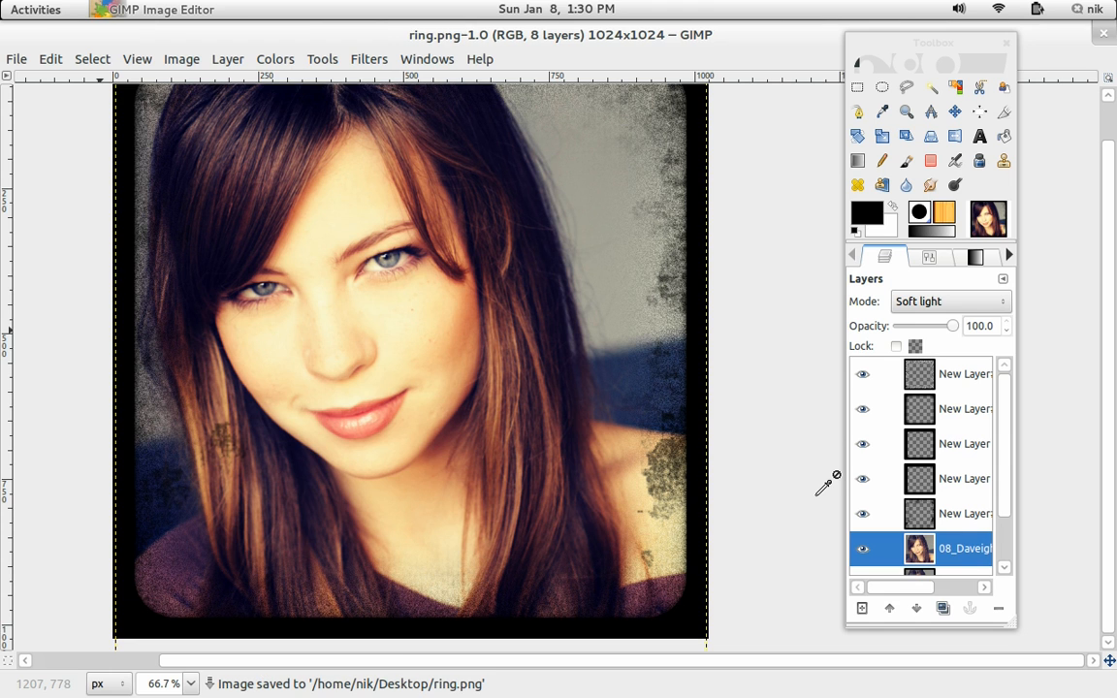
mouse_move(1, 1)
double_click(1041, 330)
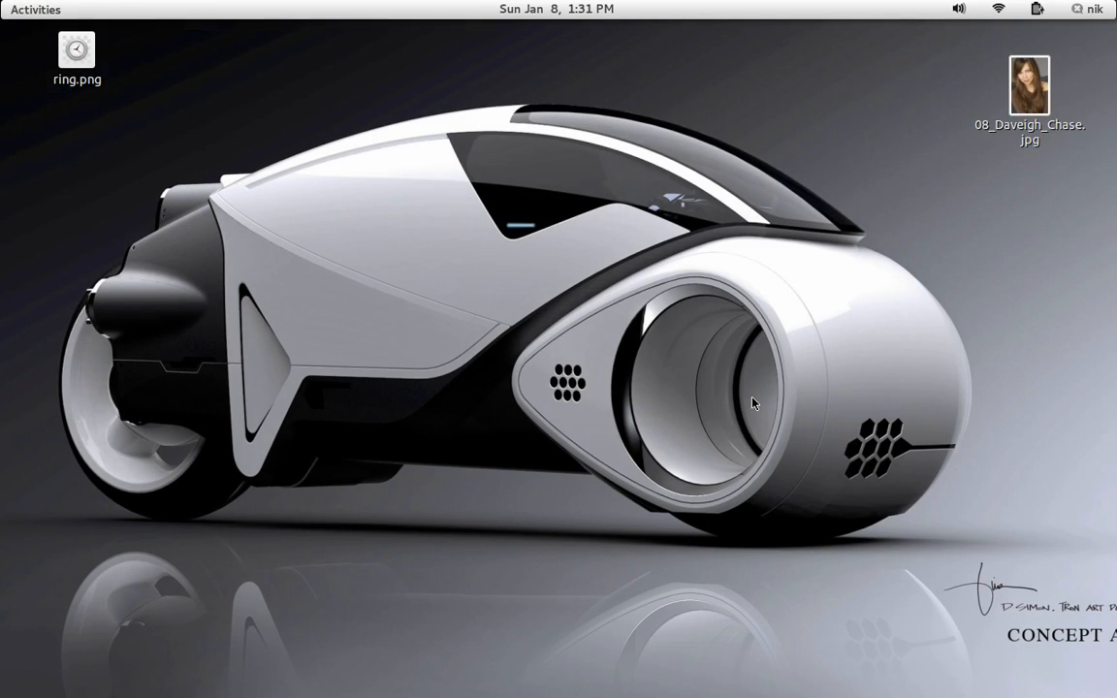
Move the original portrait's desktop icon beneath ring.png and open the portrait in the image viewer.
left_click_drag(1038, 97, 101, 192)
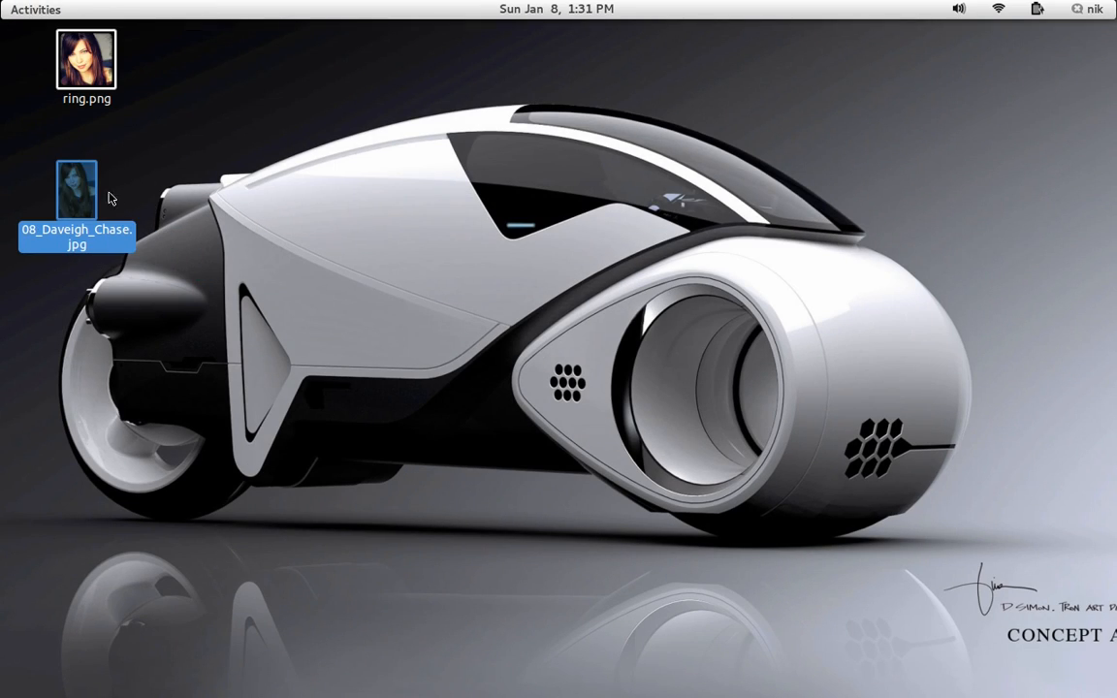
double_click(87, 192)
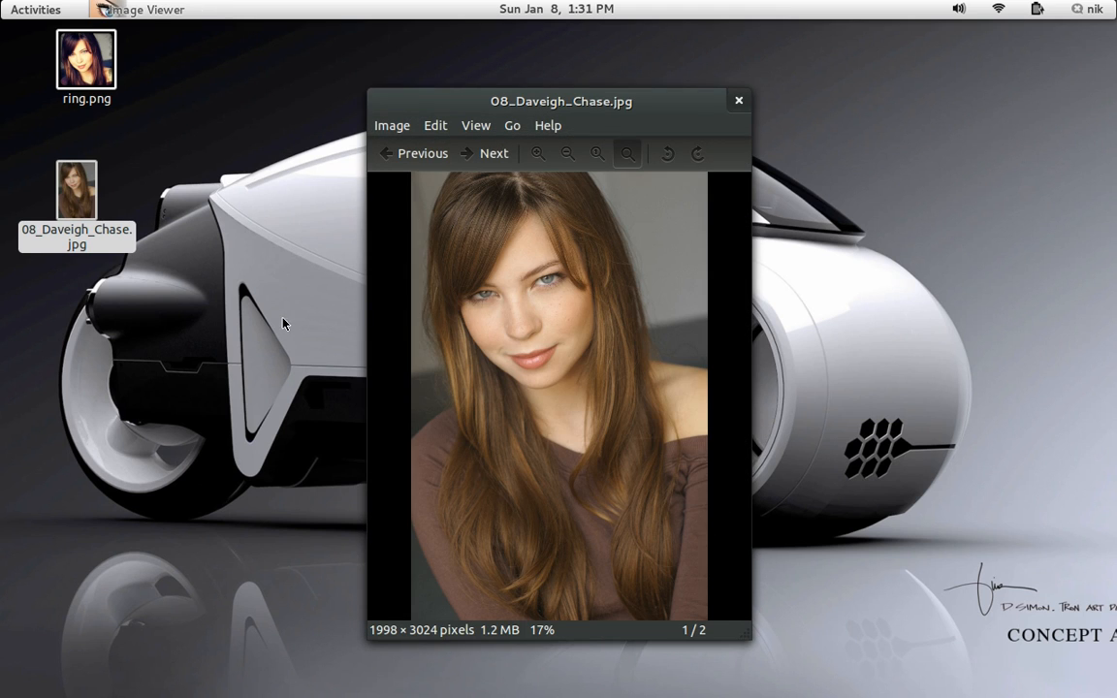
Switch to ring.png, maximize the viewer window, and flip between the original portrait and ring.png to compare them.
left_click(482, 155)
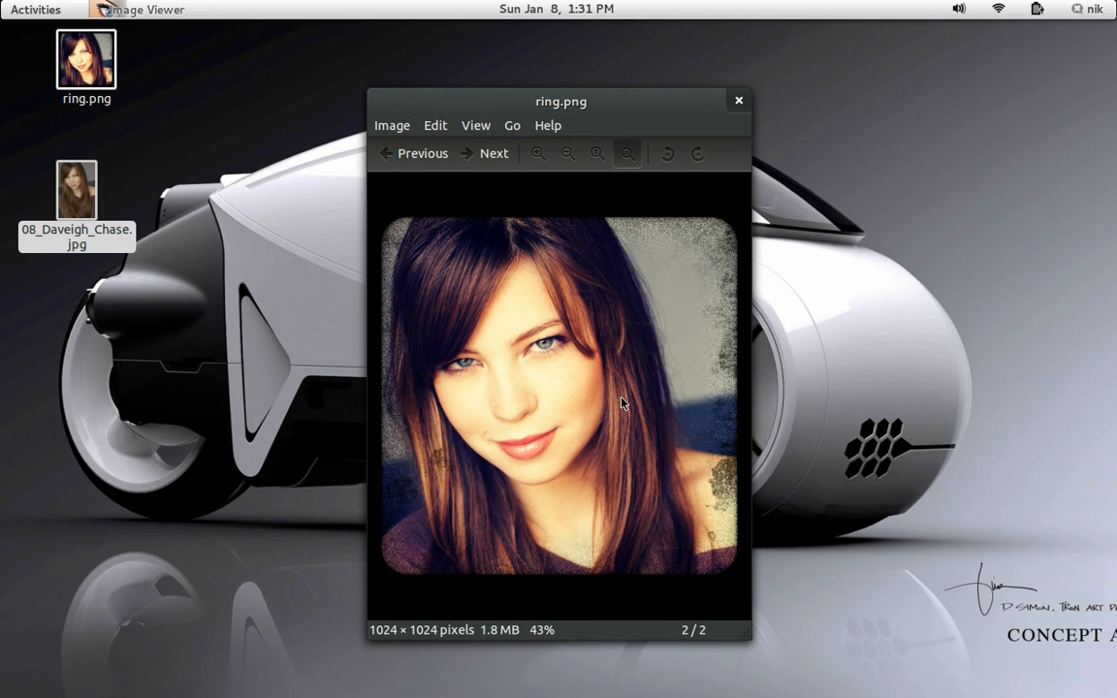
double_click(541, 98)
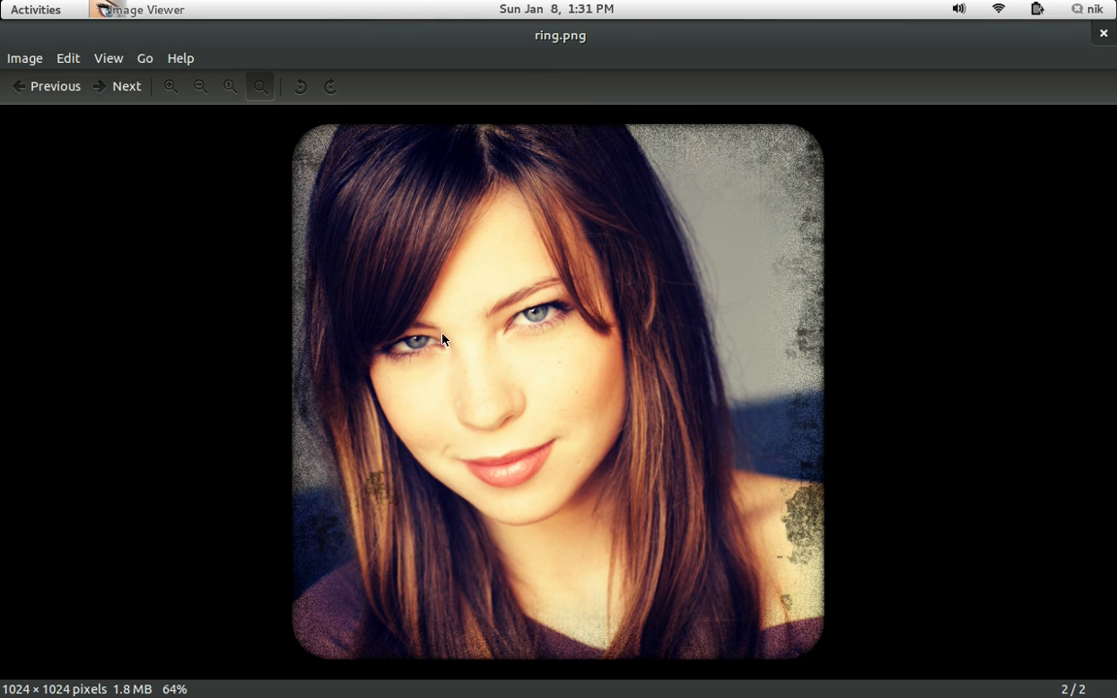
left_click(133, 96)
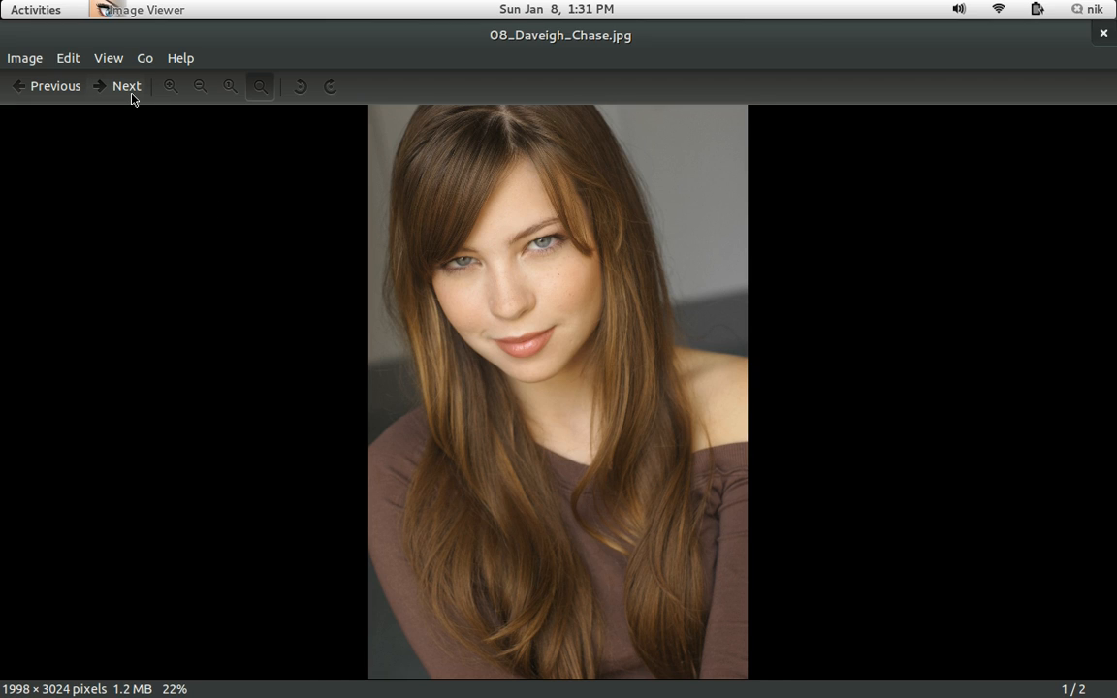
left_click(133, 96)
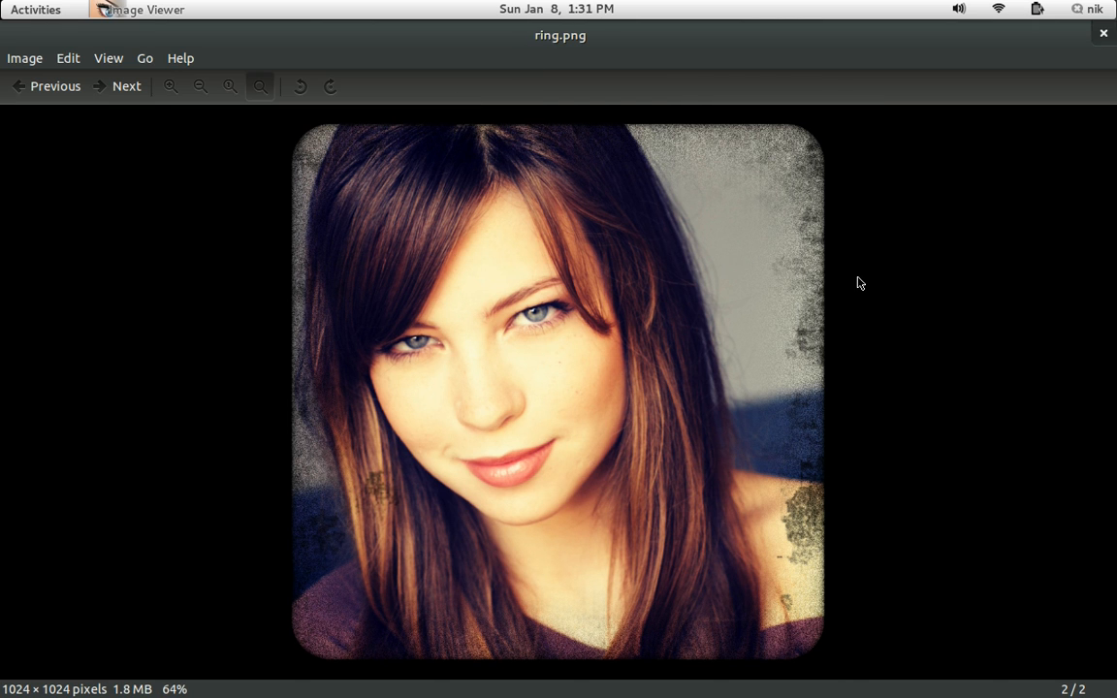
Zoom into ring.png to inspect the grunge frame edge, zoom back out, and restore the viewer window size.
scroll(859, 282, "up", 5)
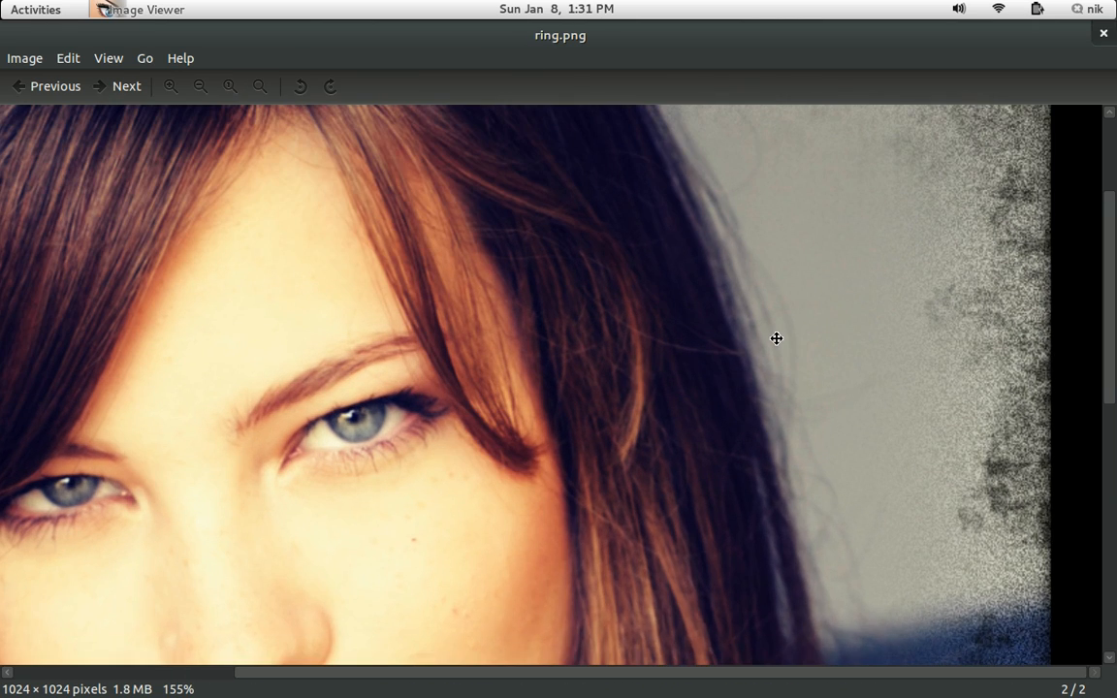
left_click_drag(776, 338, 477, 477)
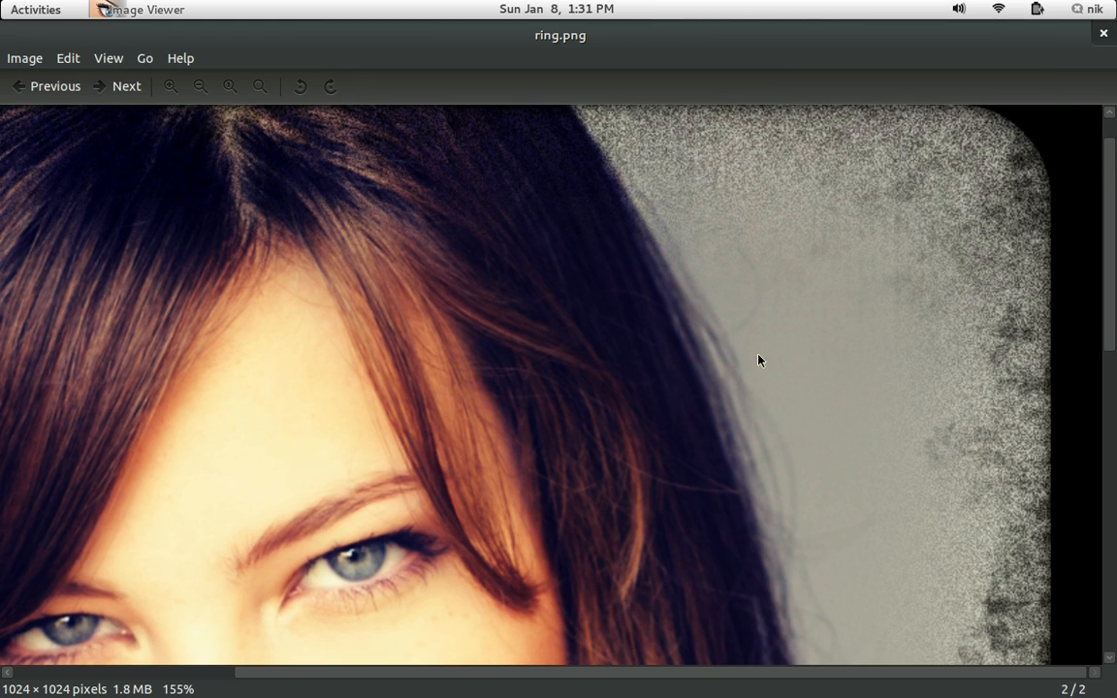
scroll(870, 392, "up", 1)
scroll(870, 392, "down", 5)
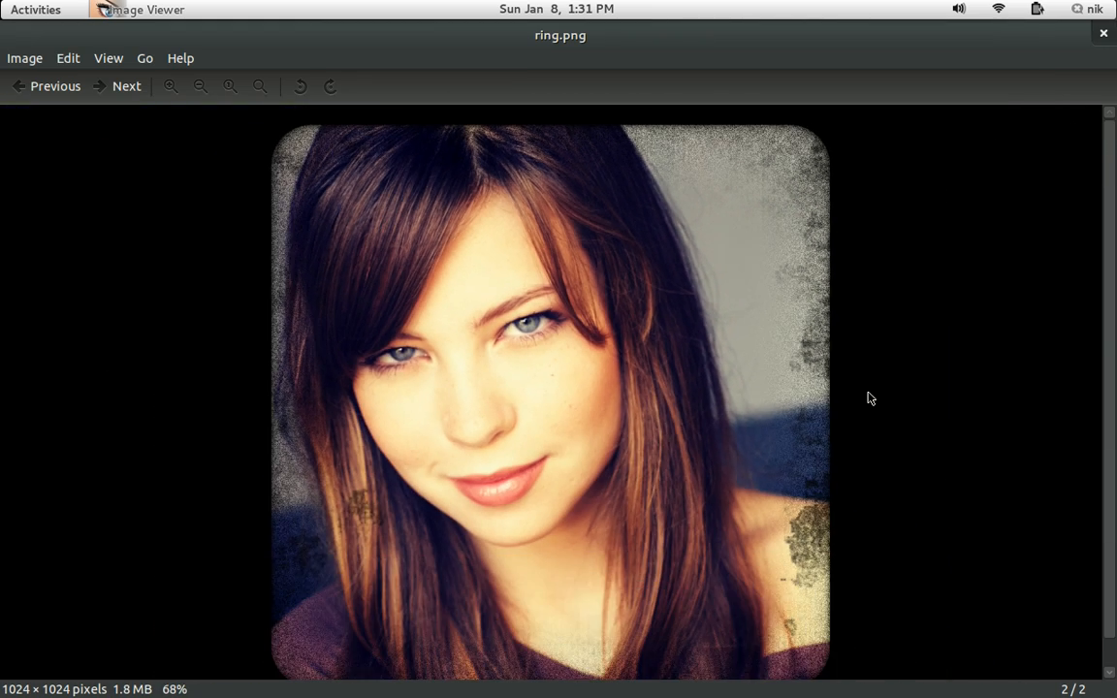
scroll(867, 398, "down", 1)
double_click(741, 39)
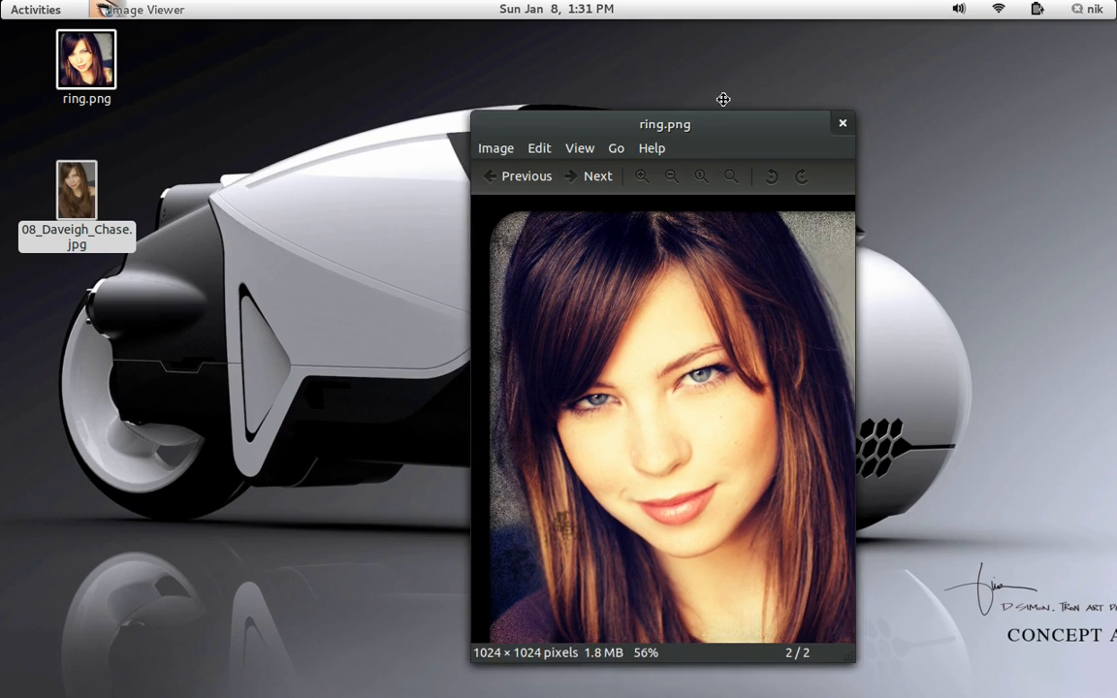